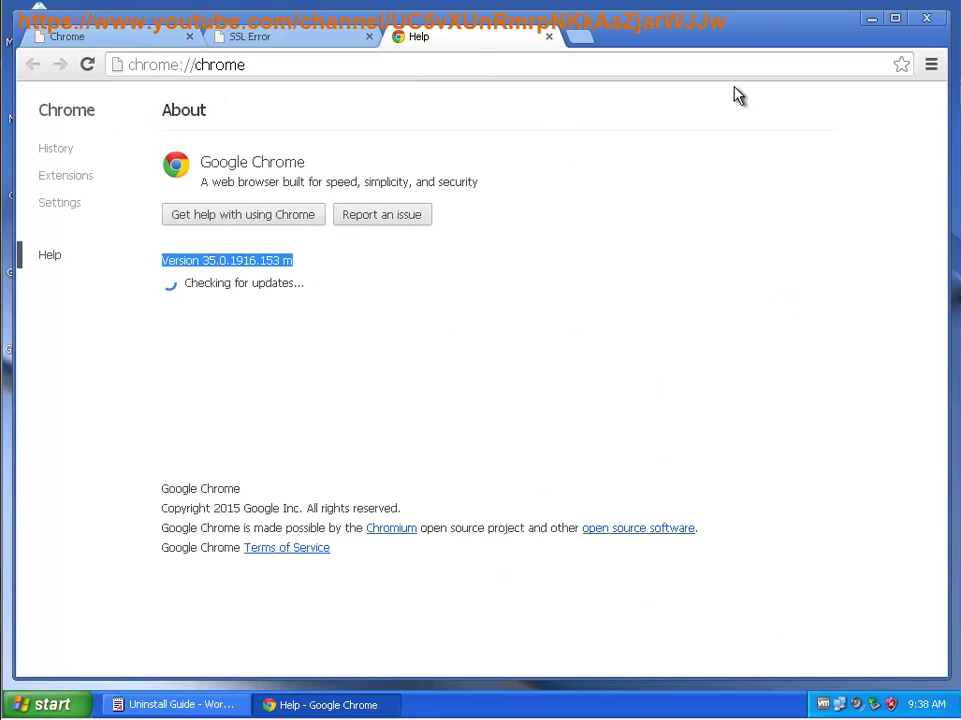
Bring up the open Uninstall Guide document in WordPad and read Tip #1 and Tip #2.
{"action": "key", "text": "super+d"}
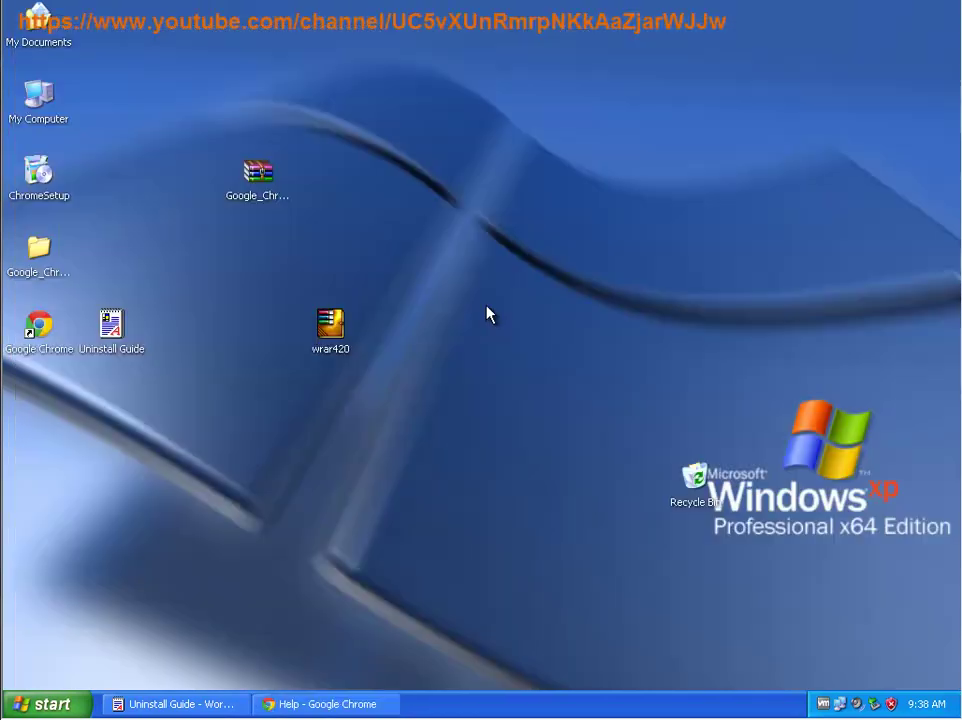
{"action": "left_click", "coordinate": [206, 704]}
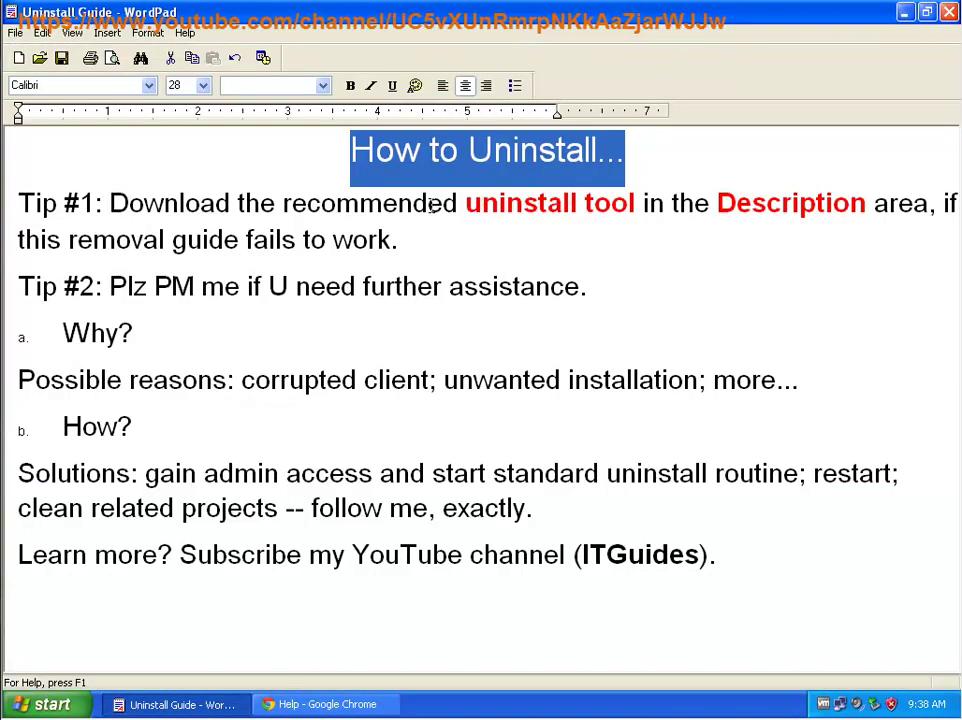
{"action": "left_click", "coordinate": [331, 232]}
{"action": "left_click_drag", "start_coordinate": [95, 203], "coordinate": [14, 203]}
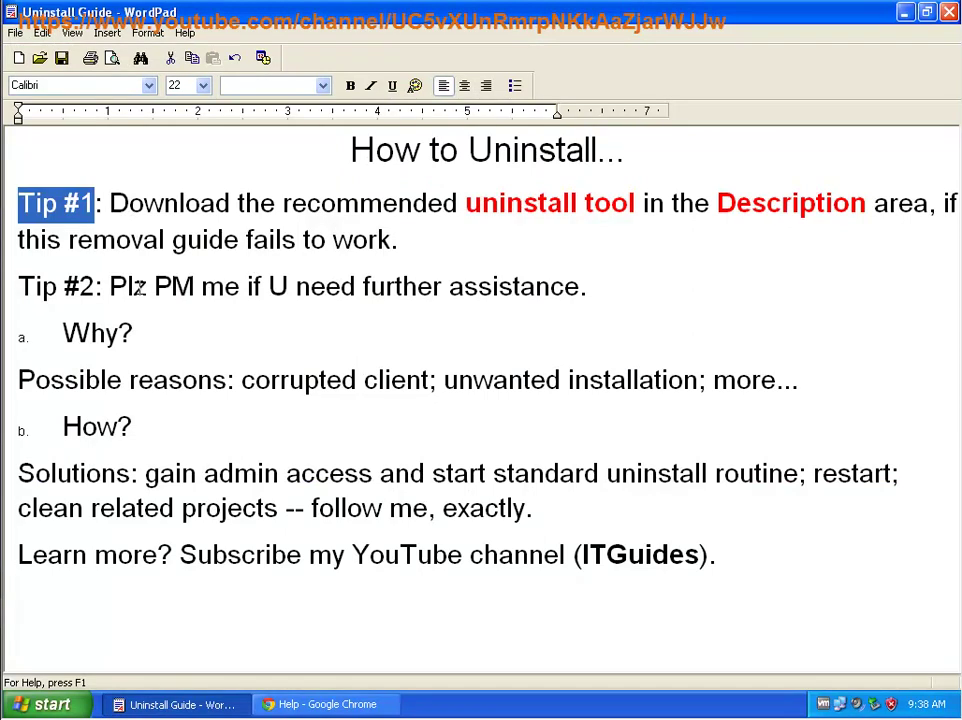
{"action": "left_click_drag", "start_coordinate": [118, 203], "coordinate": [233, 272]}
{"action": "left_click_drag", "start_coordinate": [95, 287], "coordinate": [18, 287]}
{"action": "left_click_drag", "start_coordinate": [246, 289], "coordinate": [198, 300]}
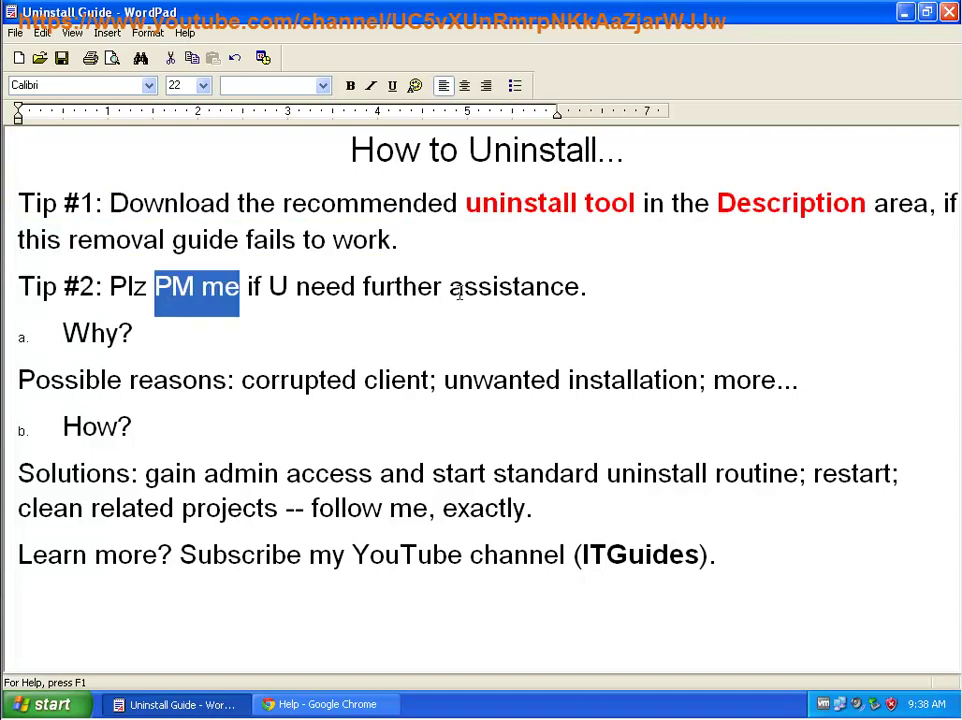
{"action": "left_click_drag", "start_coordinate": [578, 287], "coordinate": [365, 290]}
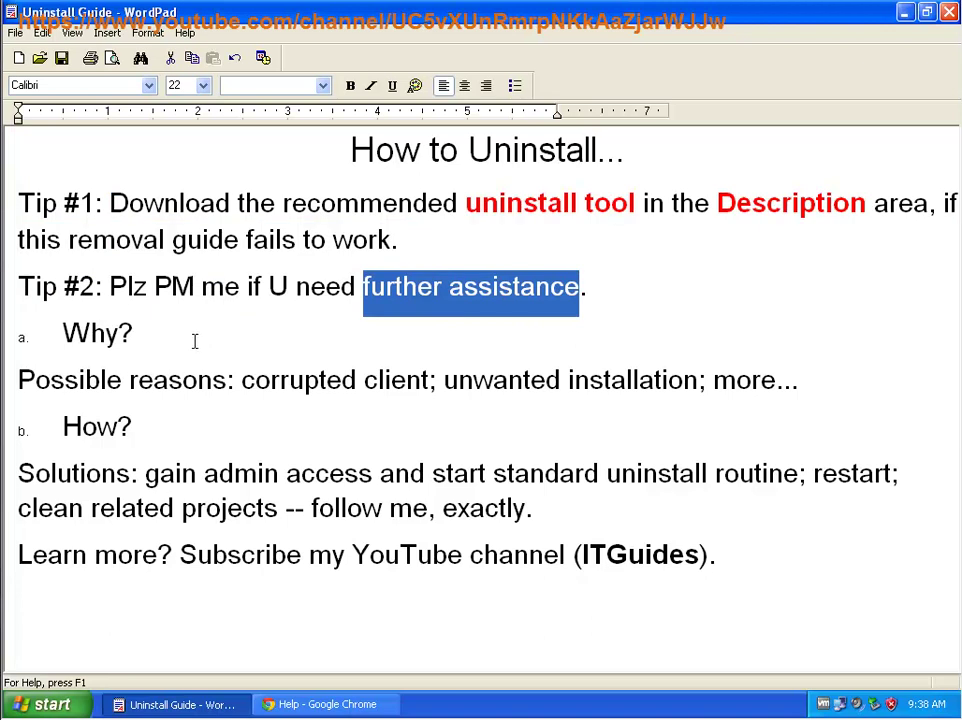
Read the Why and How sections of the guide, covering the possible reasons and the solutions.
{"action": "left_click", "coordinate": [20, 345]}
{"action": "double_click", "coordinate": [310, 379]}
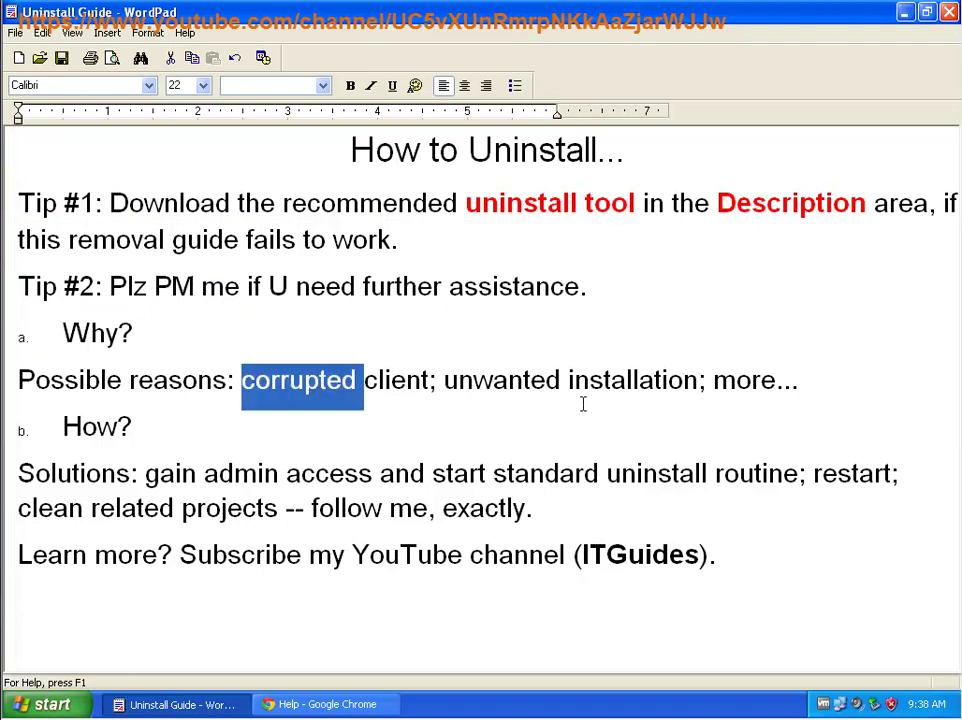
{"action": "double_click", "coordinate": [524, 382]}
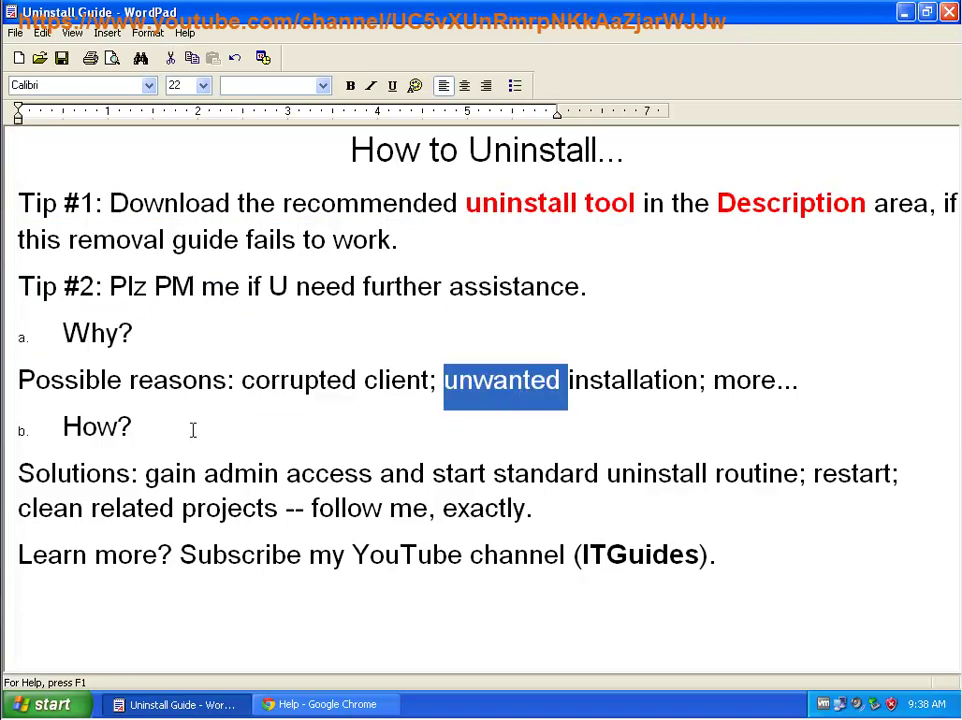
{"action": "left_click", "coordinate": [12, 426]}
{"action": "left_click_drag", "start_coordinate": [145, 472], "coordinate": [541, 524]}
{"action": "left_click", "coordinate": [551, 508]}
Reread Tip #1 about the recommended uninstall tool and close the Uninstall Guide.
{"action": "left_click_drag", "start_coordinate": [108, 212], "coordinate": [18, 205]}
{"action": "left_click_drag", "start_coordinate": [669, 205], "coordinate": [110, 205]}
{"action": "left_click", "coordinate": [334, 245]}
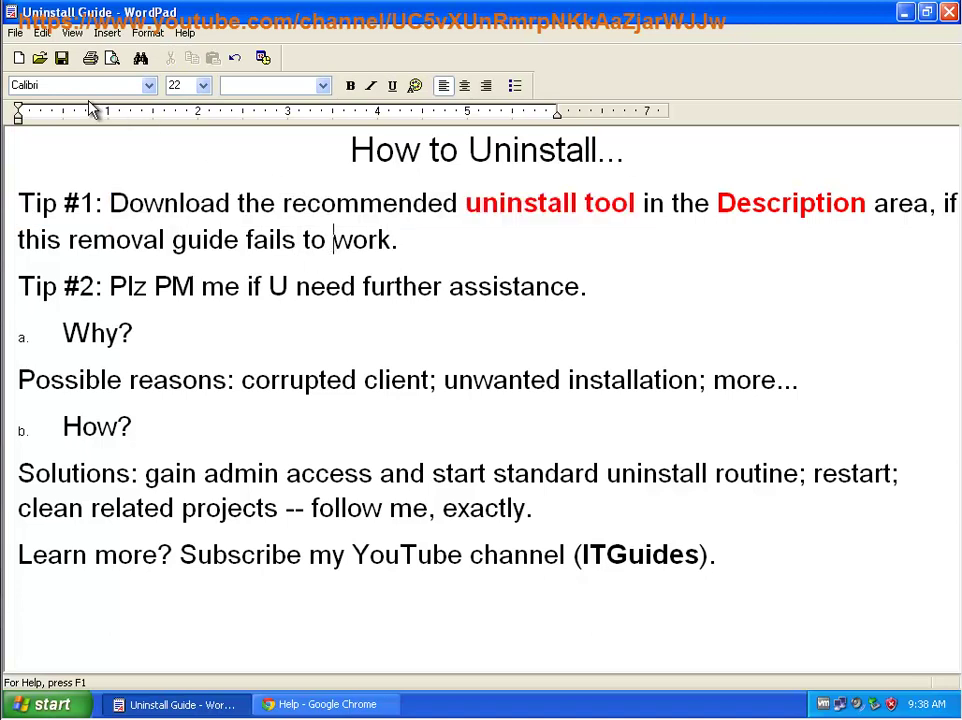
{"action": "key", "text": "alt+F4"}
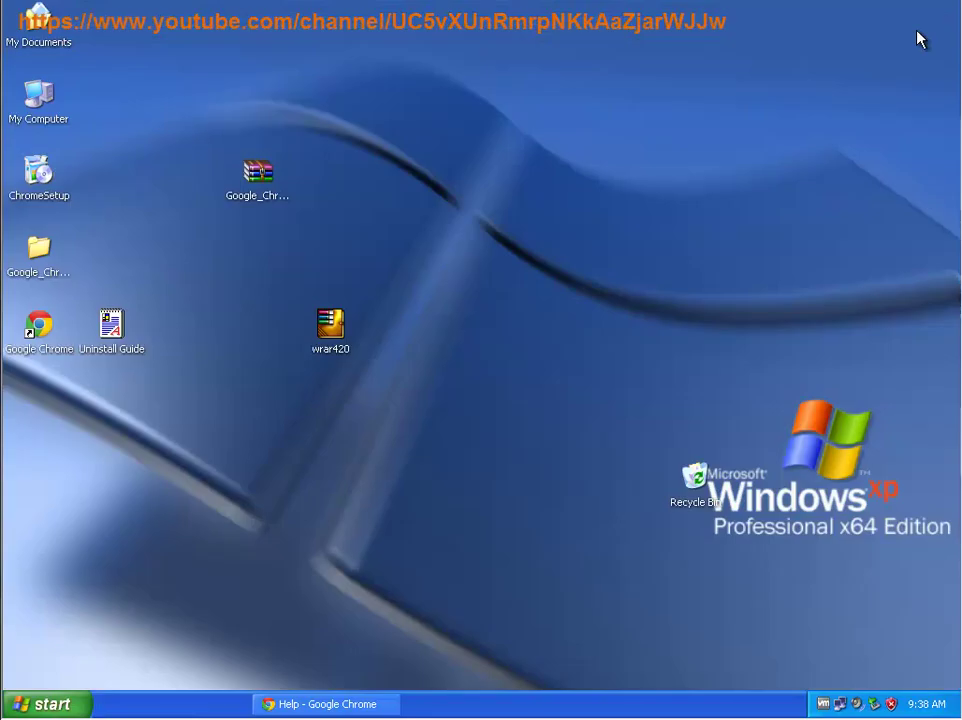
Switch to Google Chrome, close its Help and SSL Error tabs, and exit the browser.
{"action": "left_click", "coordinate": [214, 705]}
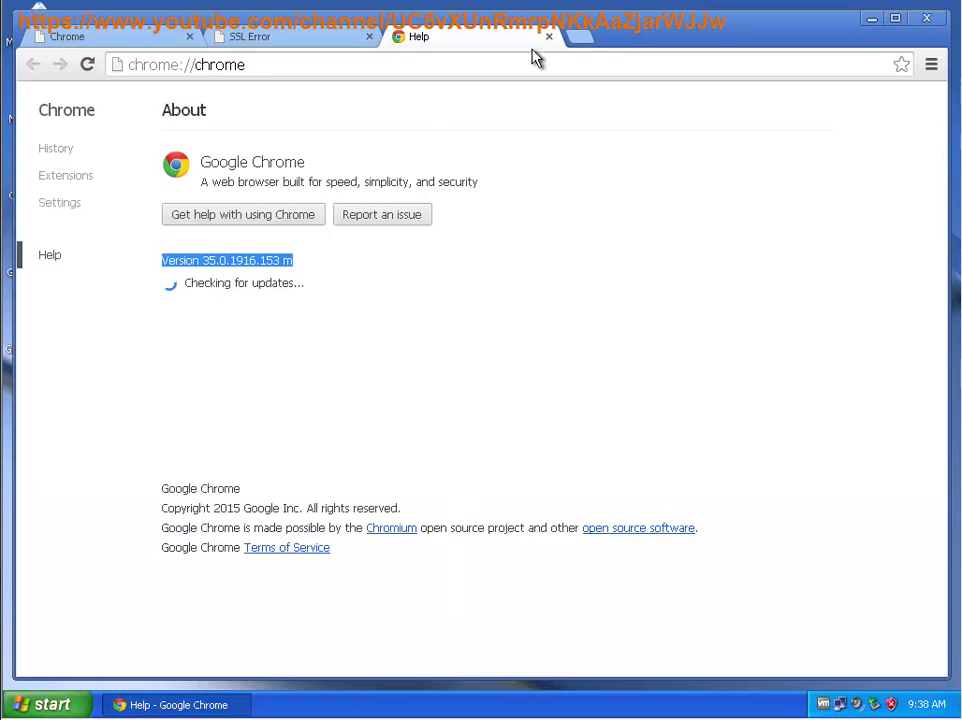
{"action": "left_click", "coordinate": [550, 38]}
{"action": "left_click", "coordinate": [370, 38]}
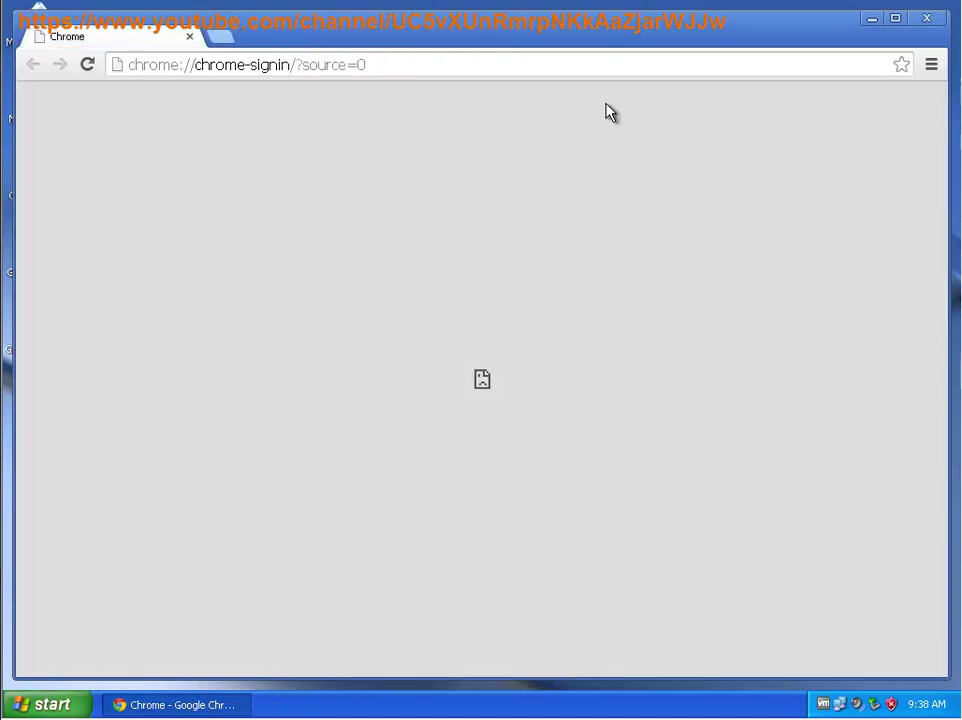
{"action": "left_click", "coordinate": [931, 64]}
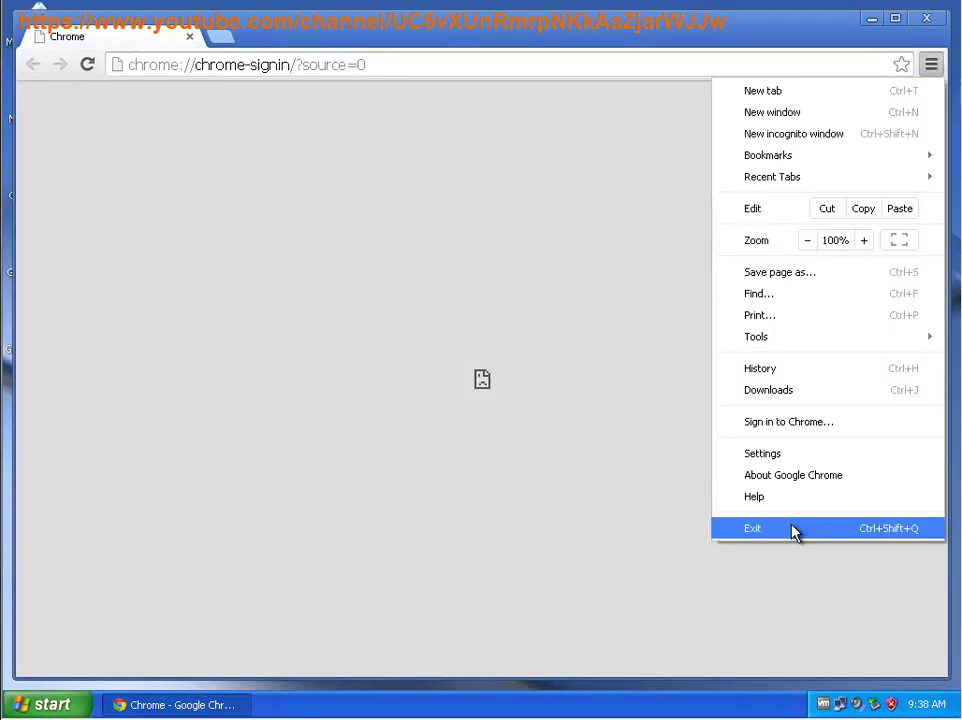
{"action": "left_click", "coordinate": [841, 537]}
End both GoogleUpdate.exe processes in Windows Task Manager, check the rest of the process list, and minimize the window.
{"action": "right_click", "coordinate": [616, 703]}
{"action": "left_click", "coordinate": [662, 644]}
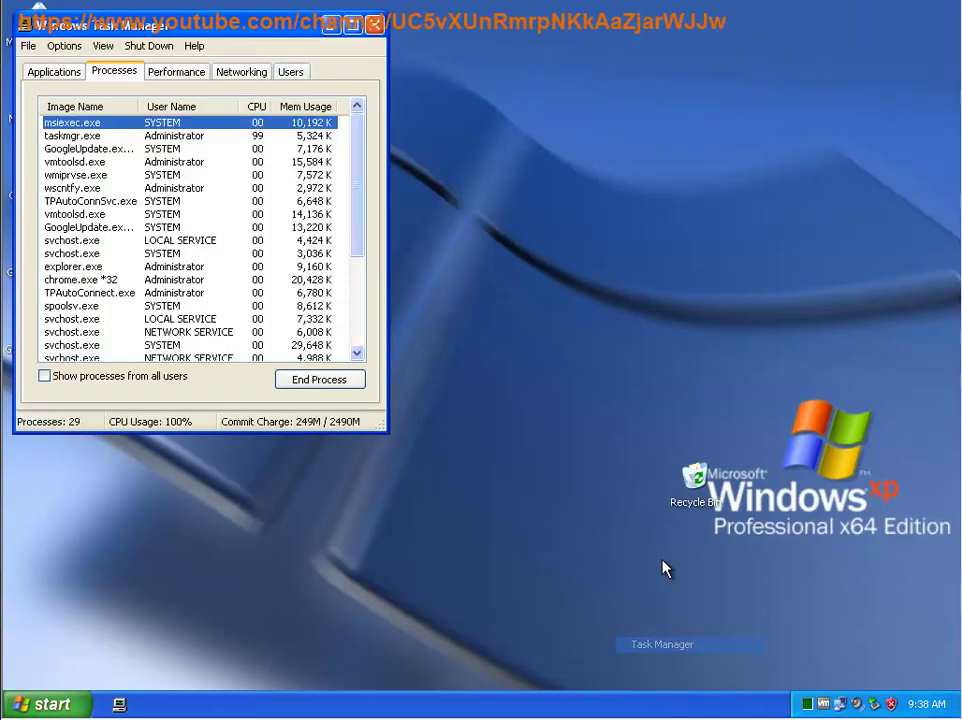
{"action": "left_click", "coordinate": [112, 150]}
{"action": "left_click", "coordinate": [318, 380]}
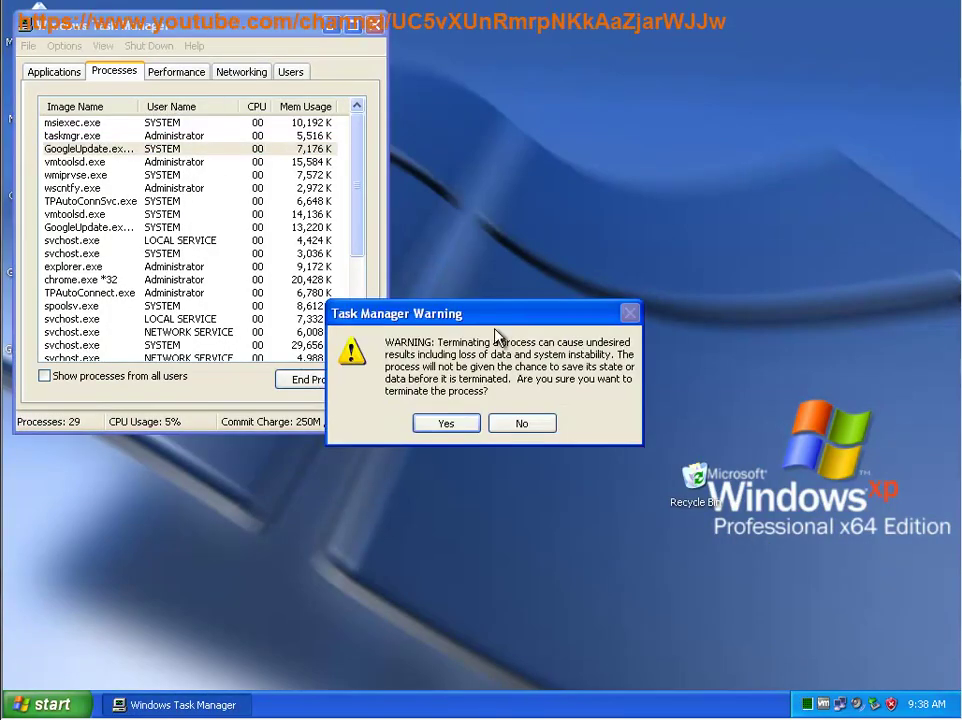
{"action": "key", "text": "Return"}
{"action": "left_click", "coordinate": [80, 215]}
{"action": "left_click", "coordinate": [300, 379]}
{"action": "key", "text": "Return"}
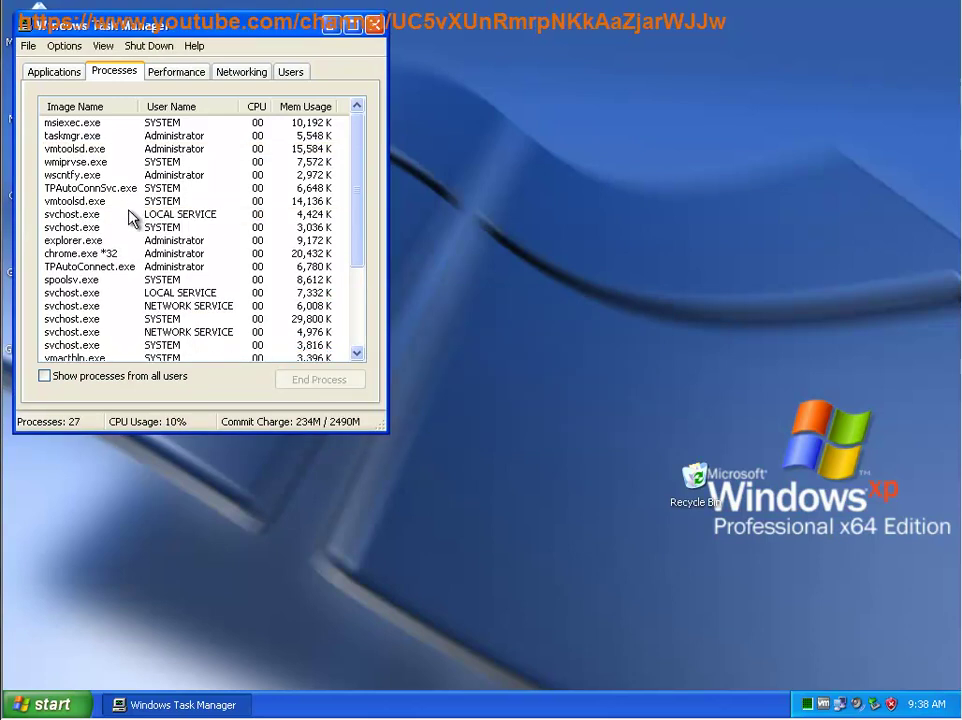
{"action": "left_click", "coordinate": [94, 269]}
{"action": "scroll", "coordinate": [95, 337], "scroll_direction": "down", "scroll_amount": 3}
{"action": "scroll", "coordinate": [95, 337], "scroll_direction": "up", "scroll_amount": 3}
{"action": "left_click", "coordinate": [330, 24]}
Open Add or Remove Programs from Control Panel and view the support information for Google Chrome.
{"action": "left_click", "coordinate": [45, 706]}
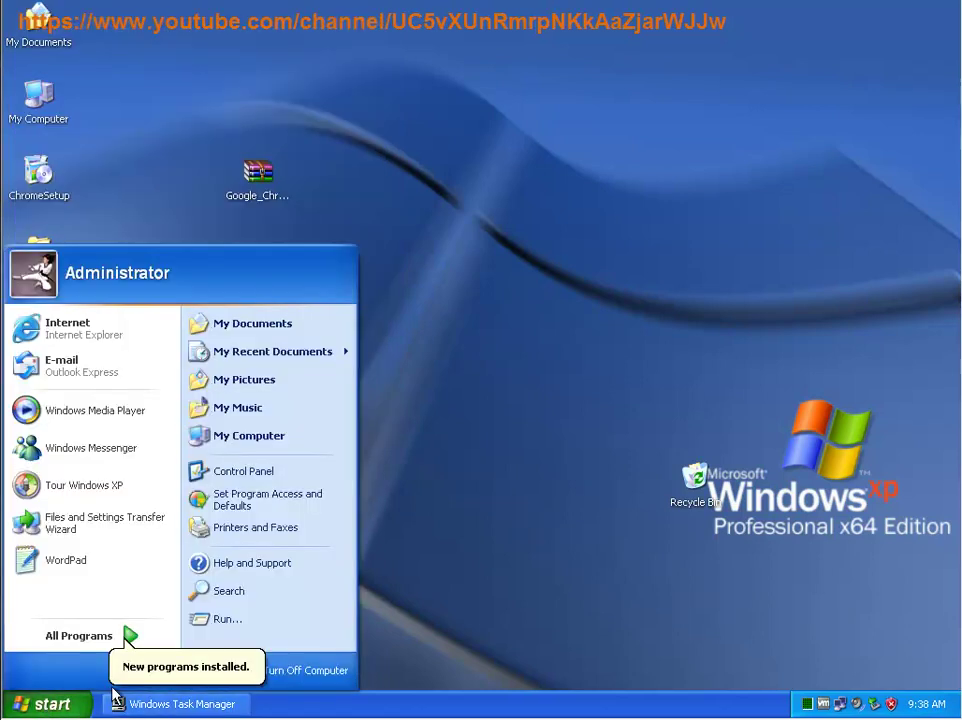
{"action": "left_click", "coordinate": [318, 476]}
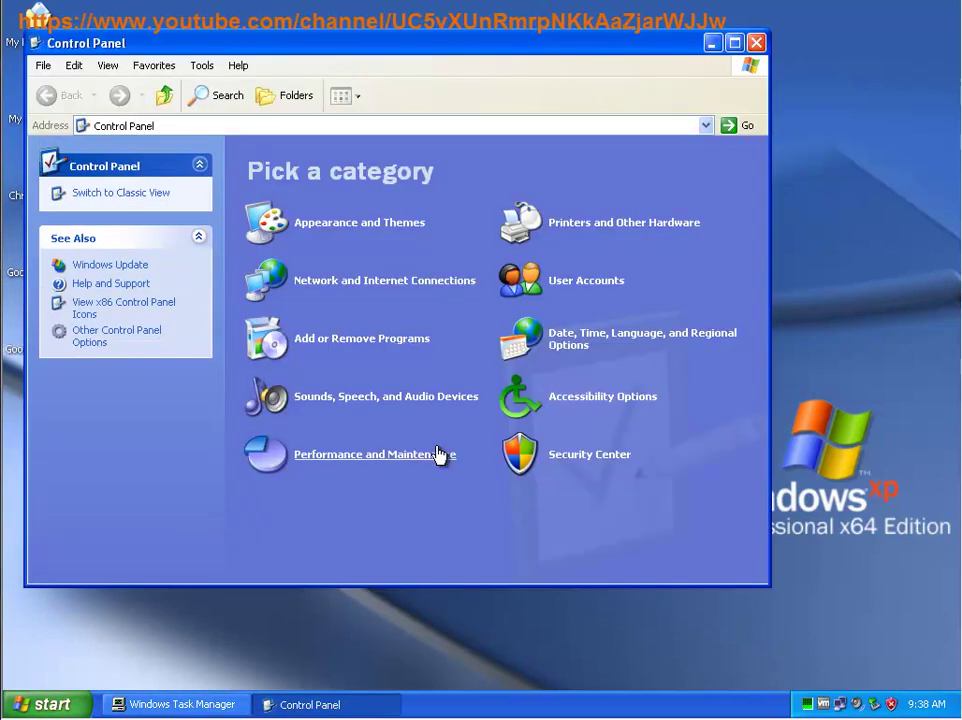
{"action": "left_click", "coordinate": [391, 340]}
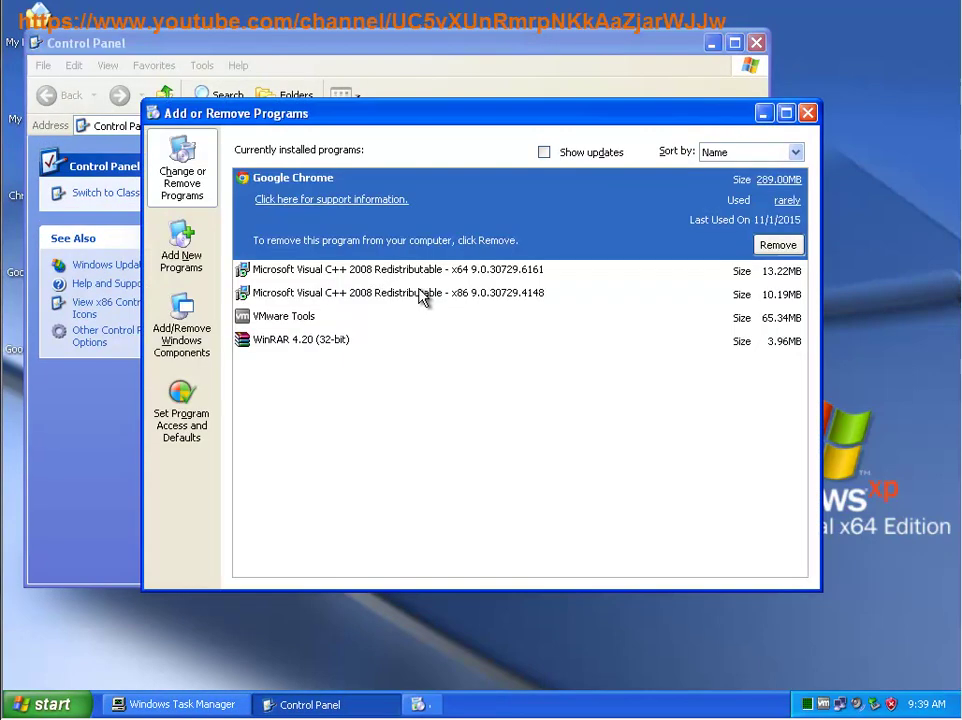
{"action": "left_click", "coordinate": [398, 202]}
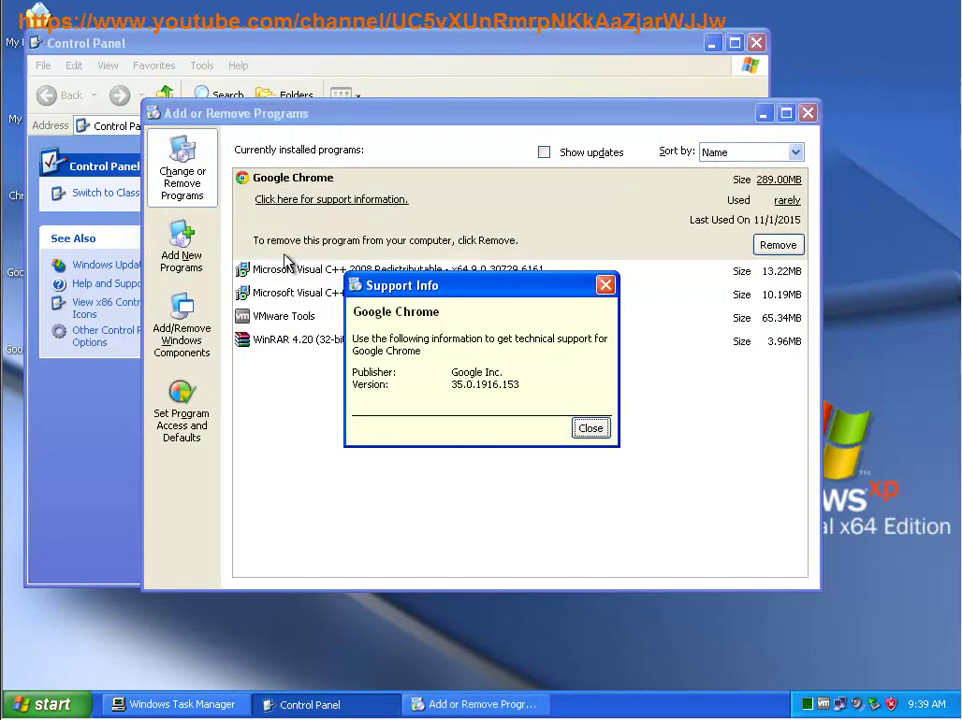
{"action": "left_click", "coordinate": [591, 430]}
Try to remove Google Chrome, and end the chrome.exe process in Windows Task Manager.
{"action": "left_click", "coordinate": [778, 245]}
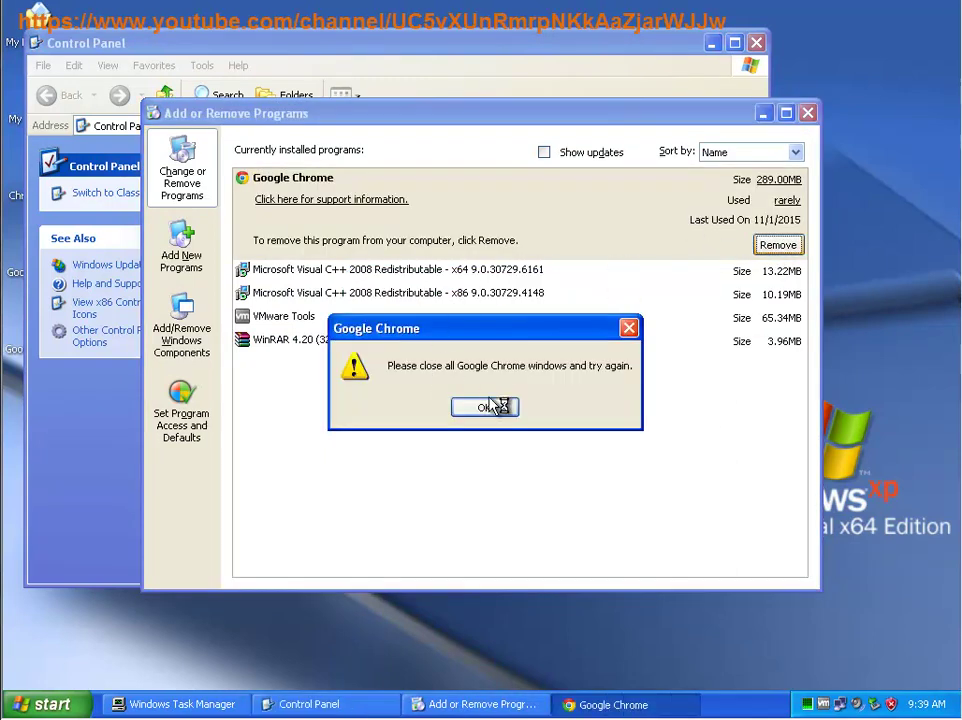
{"action": "left_click", "coordinate": [484, 408]}
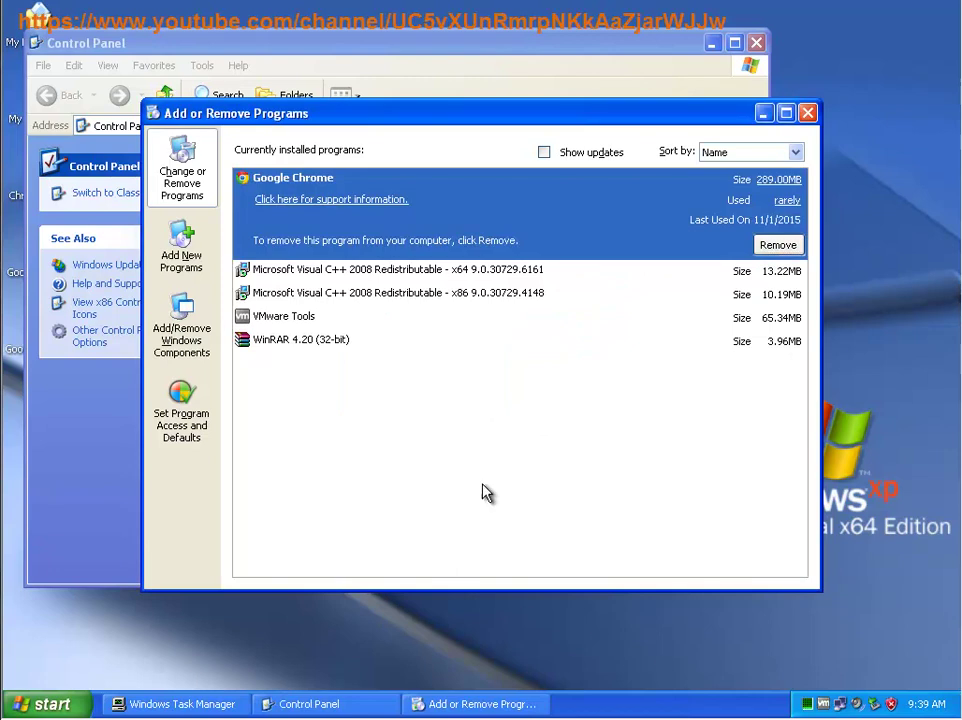
{"action": "left_click", "coordinate": [240, 703]}
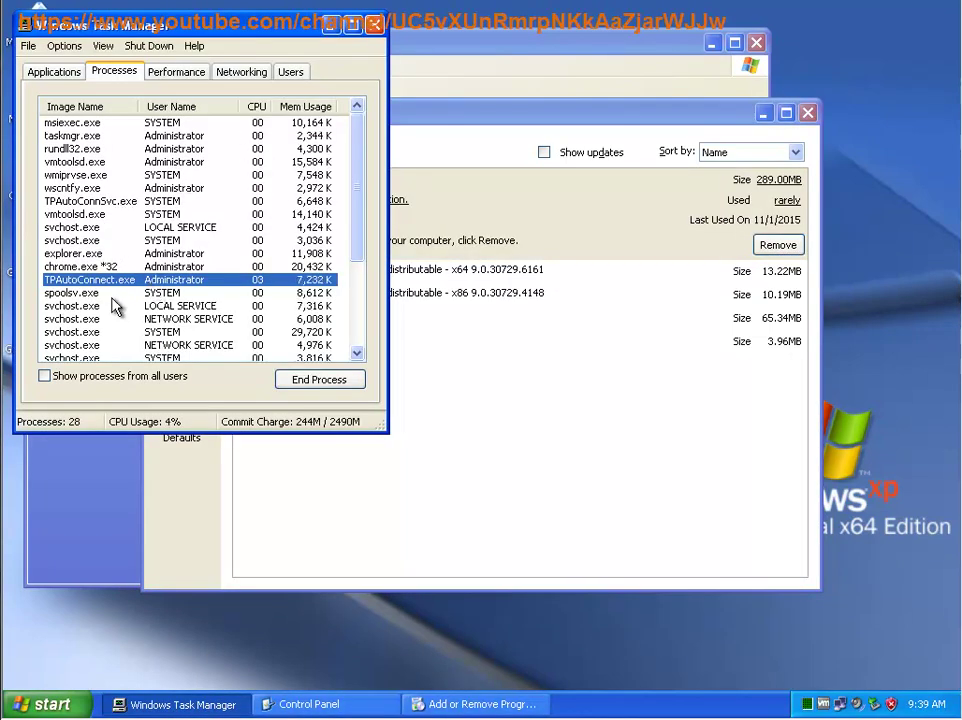
{"action": "left_click", "coordinate": [110, 266]}
{"action": "key", "text": "Delete"}
{"action": "key", "text": "Return"}
{"action": "left_click", "coordinate": [163, 282]}
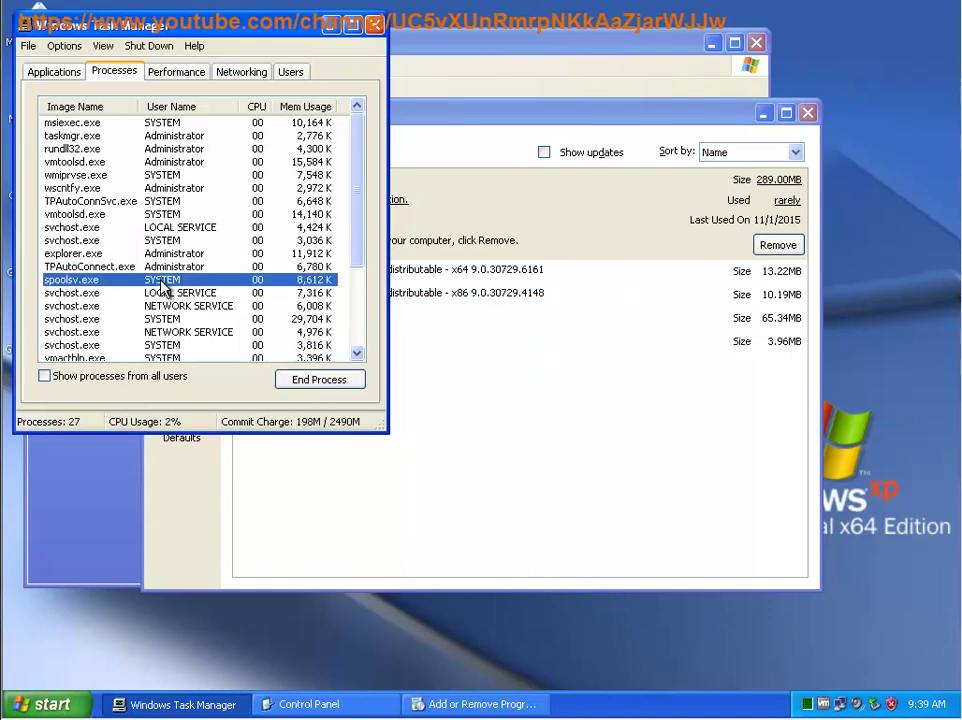
{"action": "key", "text": "c"}
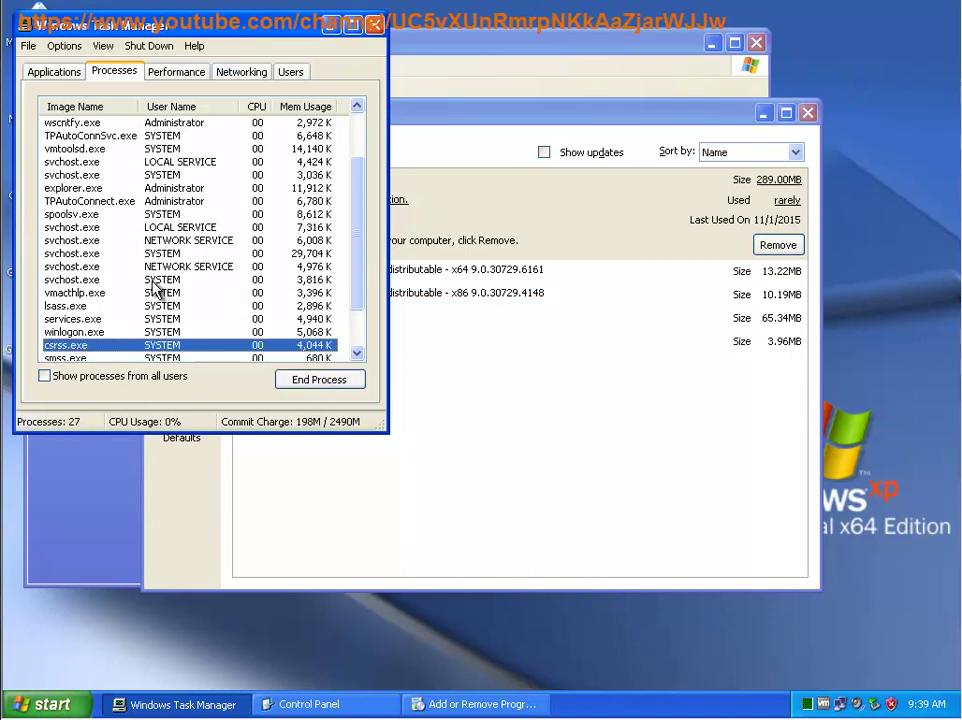
{"action": "left_click", "coordinate": [331, 24]}
Uninstall Google Chrome along with its browsing data, and close the uninstall web page and the Control Panel windows.
{"action": "left_click", "coordinate": [778, 245]}
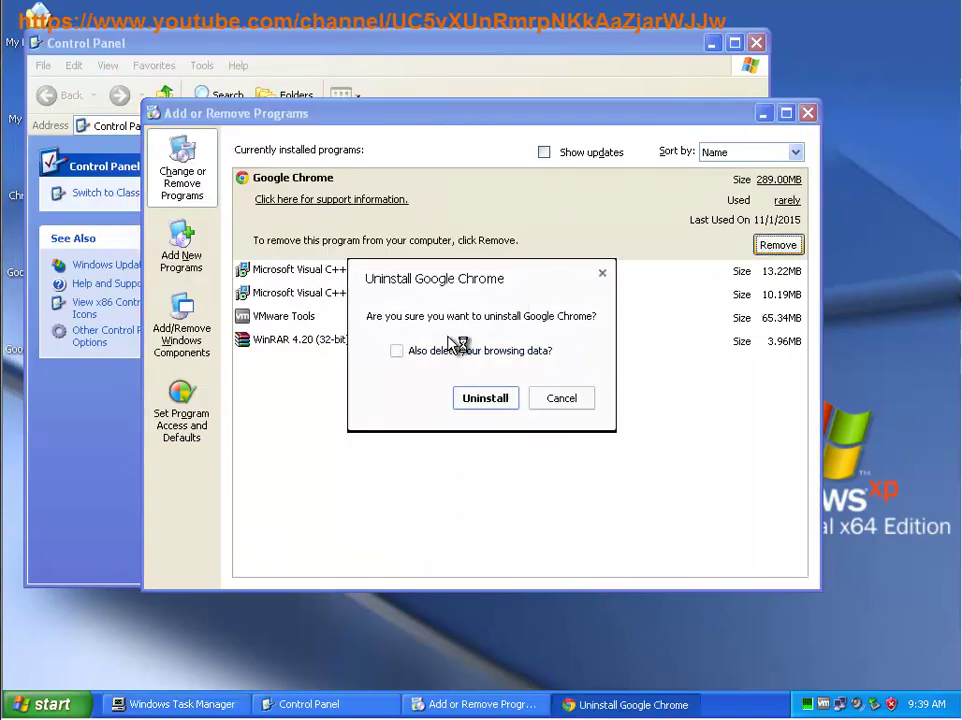
{"action": "left_click_drag", "start_coordinate": [498, 279], "coordinate": [383, 277]}
{"action": "left_click", "coordinate": [330, 352]}
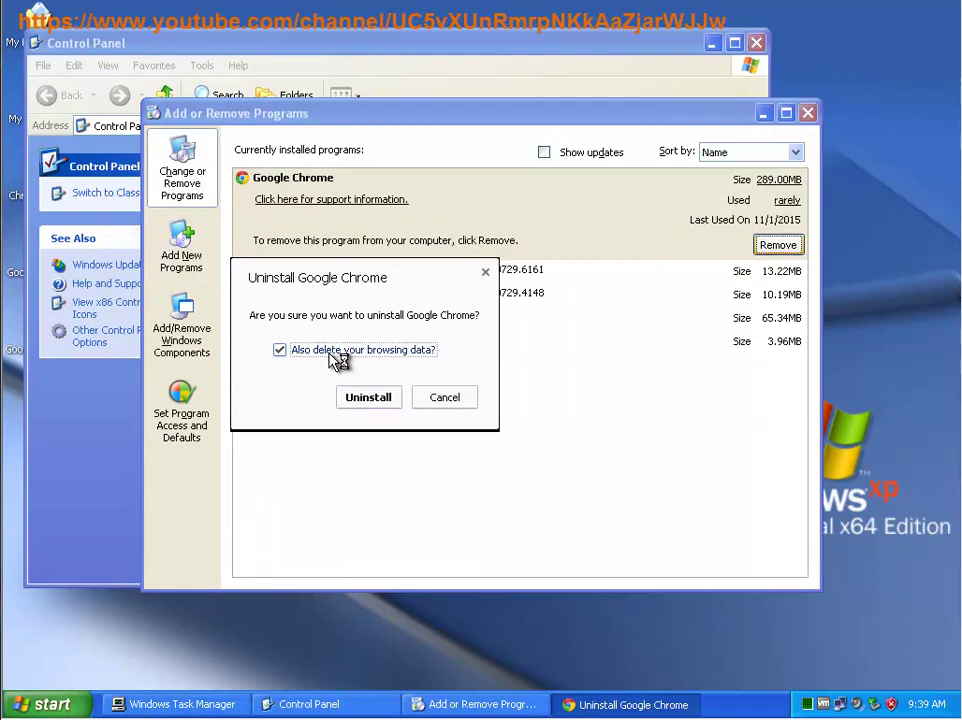
{"action": "left_click", "coordinate": [368, 397]}
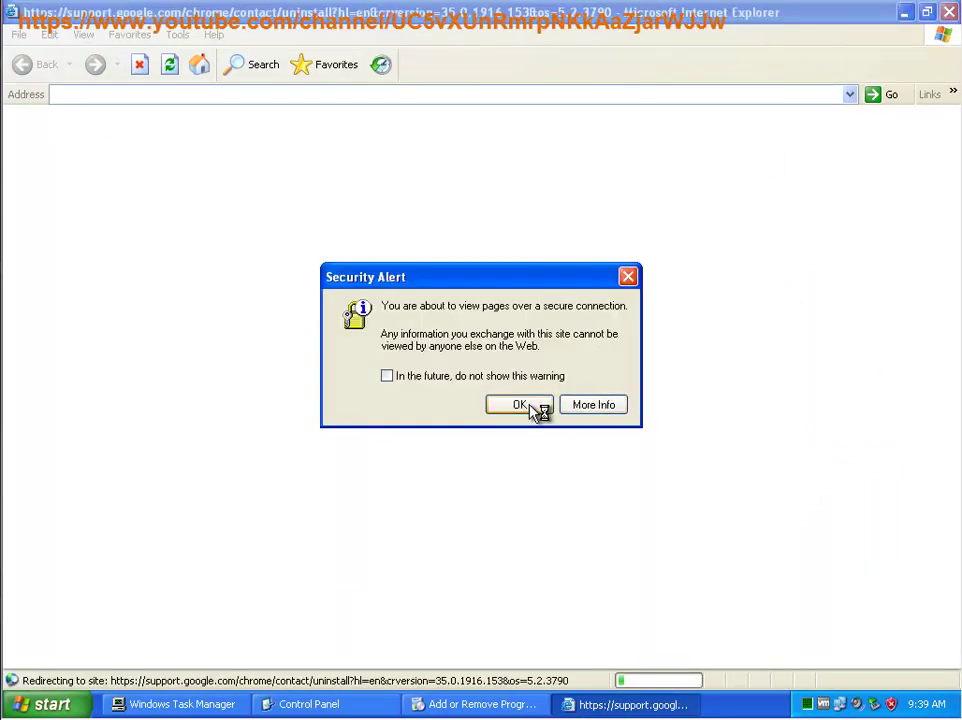
{"action": "left_click", "coordinate": [544, 408]}
{"action": "left_click", "coordinate": [948, 12]}
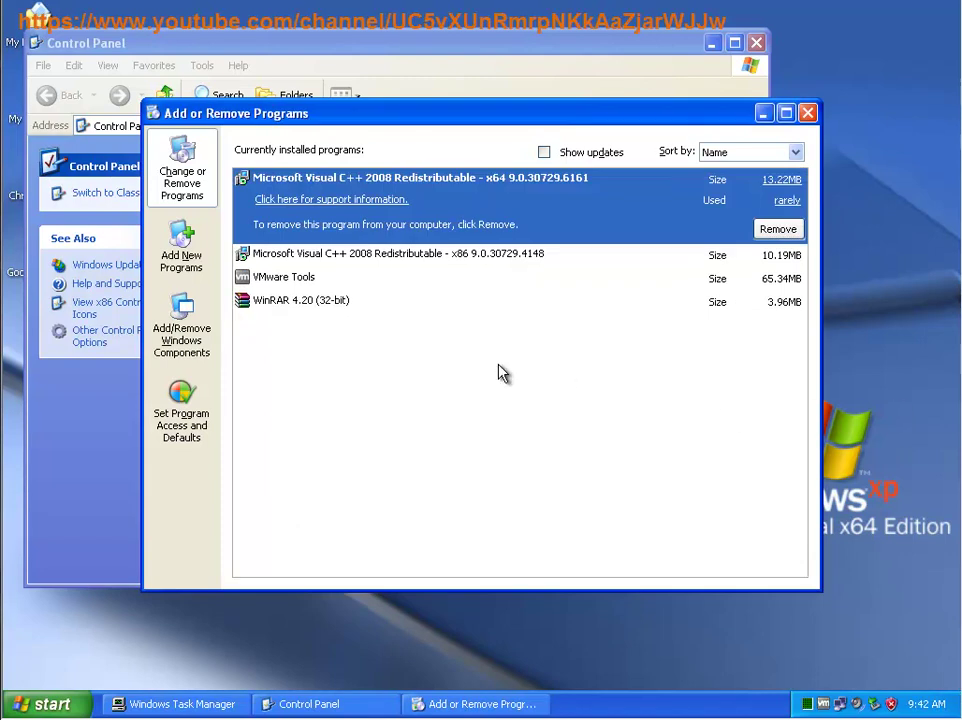
{"action": "left_click", "coordinate": [807, 113]}
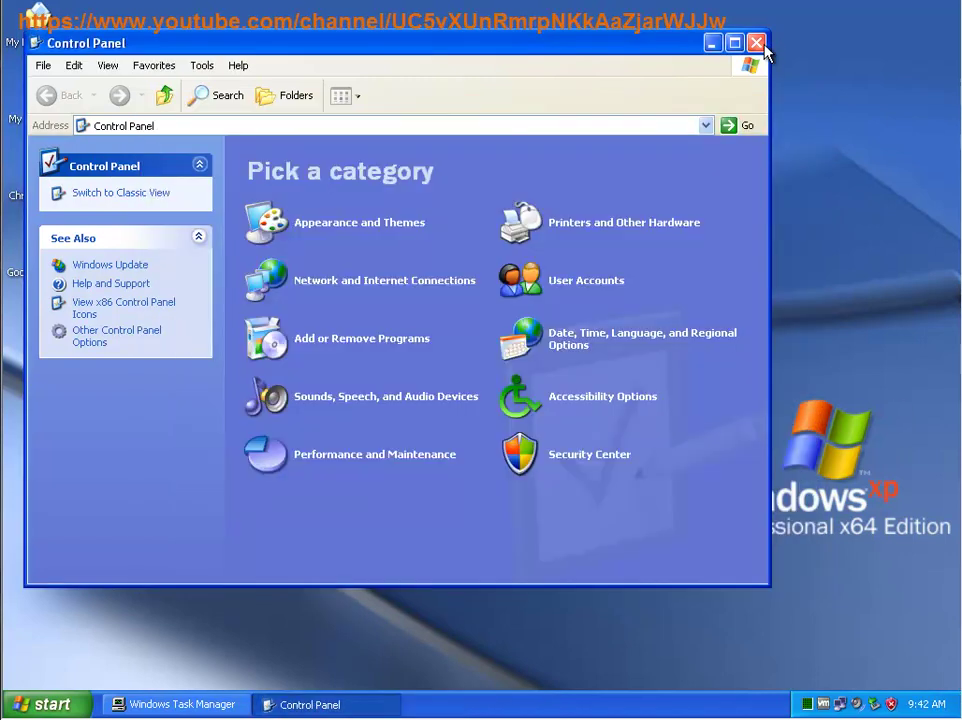
{"action": "left_click", "coordinate": [756, 42]}
{"action": "left_click", "coordinate": [40, 704]}
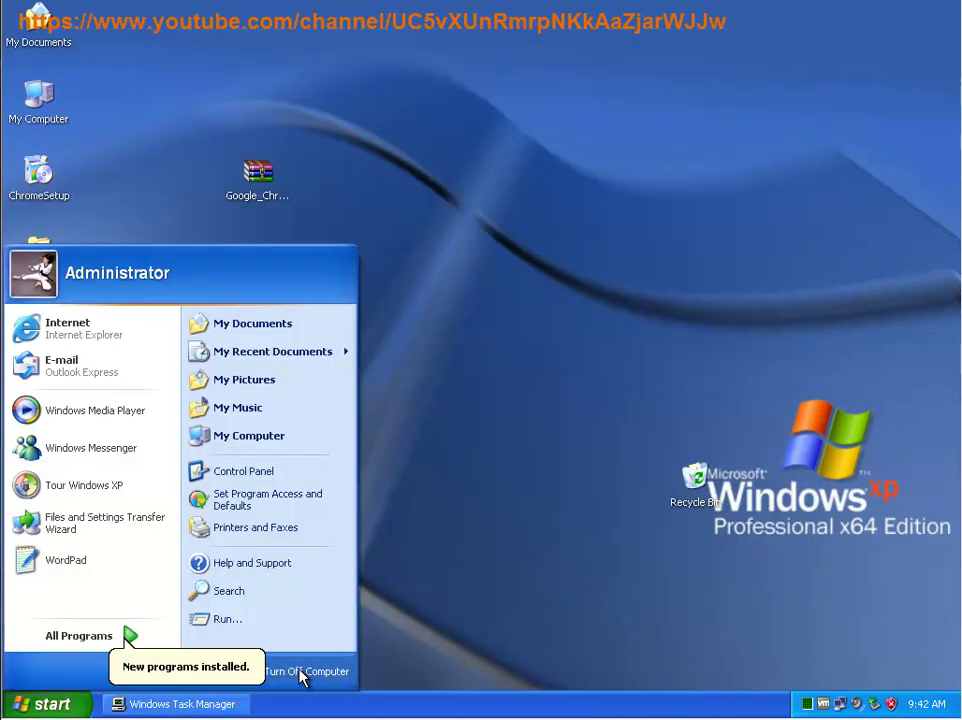
{"action": "left_click", "coordinate": [305, 672]}
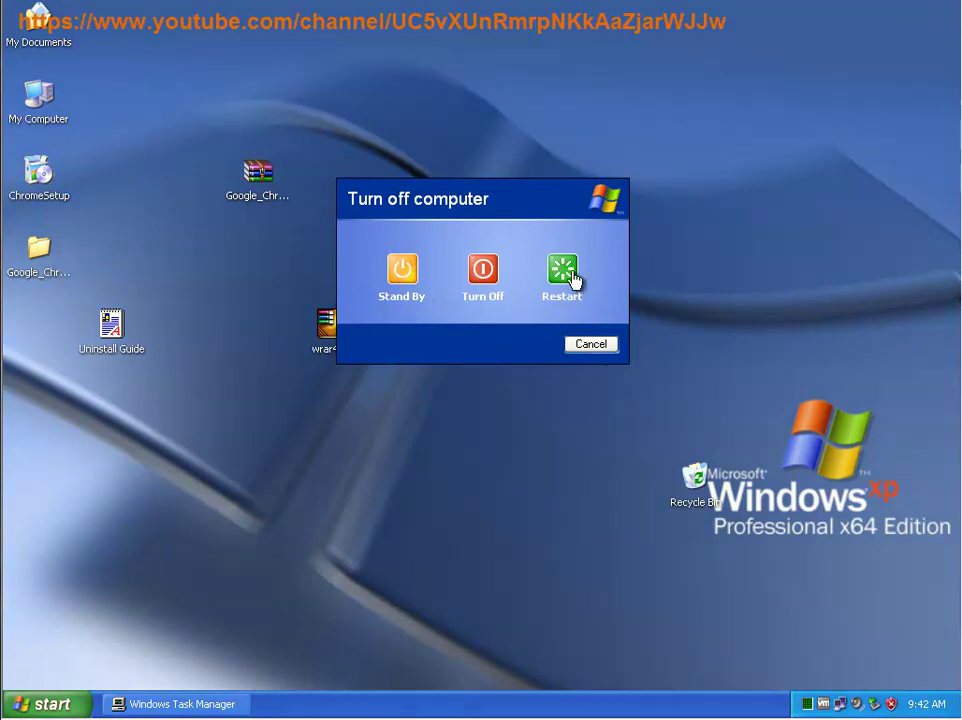
{"action": "left_click", "coordinate": [594, 346]}
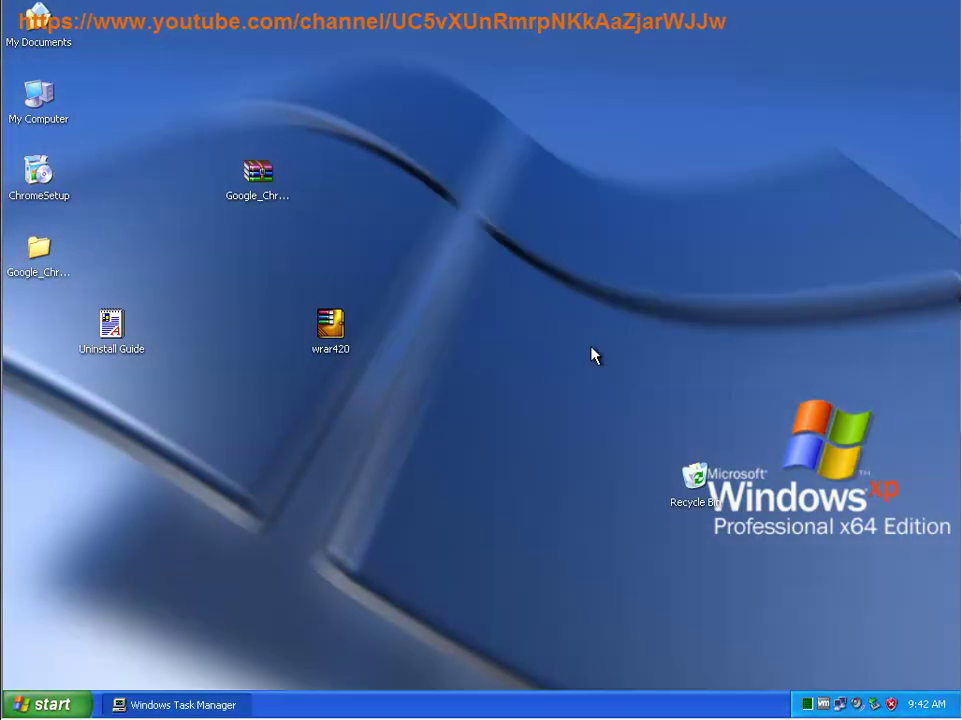
Copy the word Google from the name of the Google_Chrome folder on the desktop.
{"action": "left_click", "coordinate": [43, 271]}
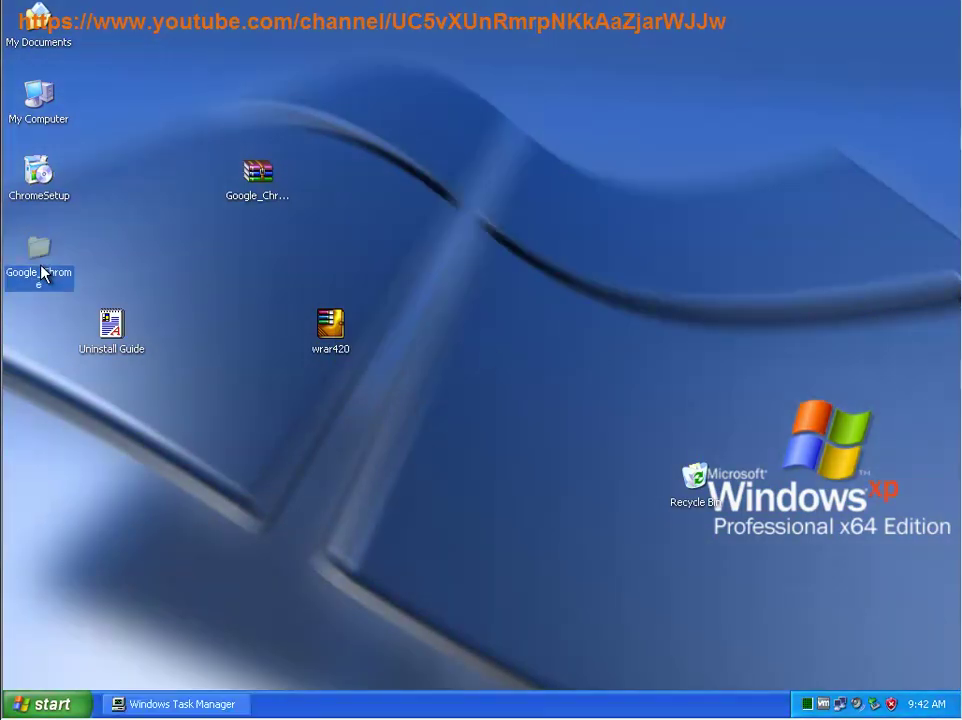
{"action": "left_click", "coordinate": [43, 272]}
{"action": "left_click_drag", "start_coordinate": [37, 274], "coordinate": [13, 279]}
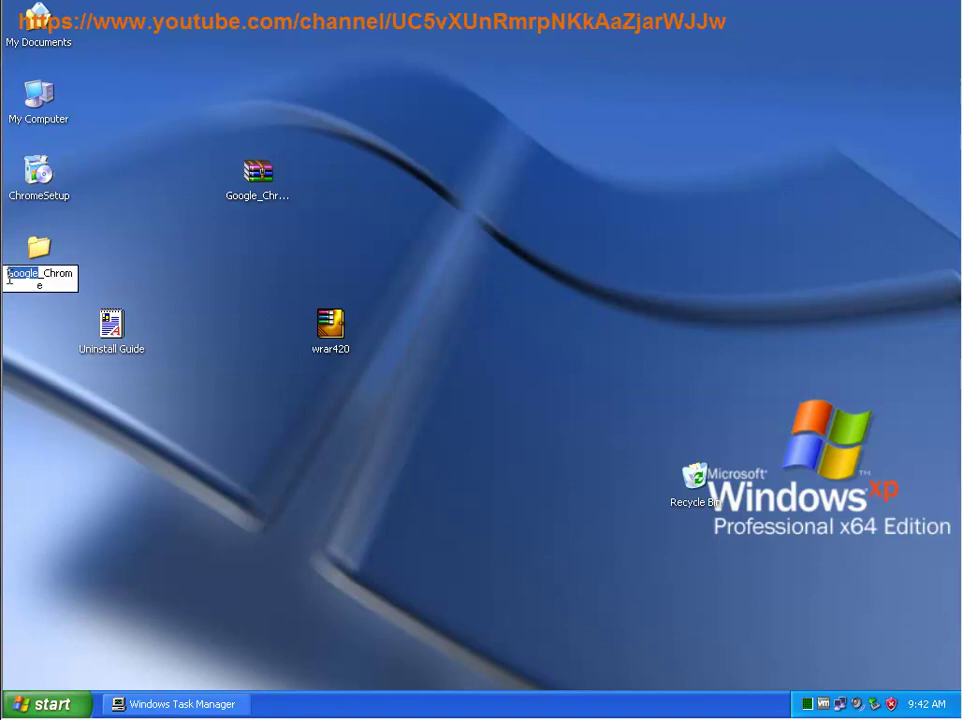
{"action": "right_click", "coordinate": [22, 278]}
{"action": "left_click", "coordinate": [79, 327]}
Search all files and folders in My Computer for Google, including system folders, hidden files and subfolders.
{"action": "left_click", "coordinate": [42, 100]}
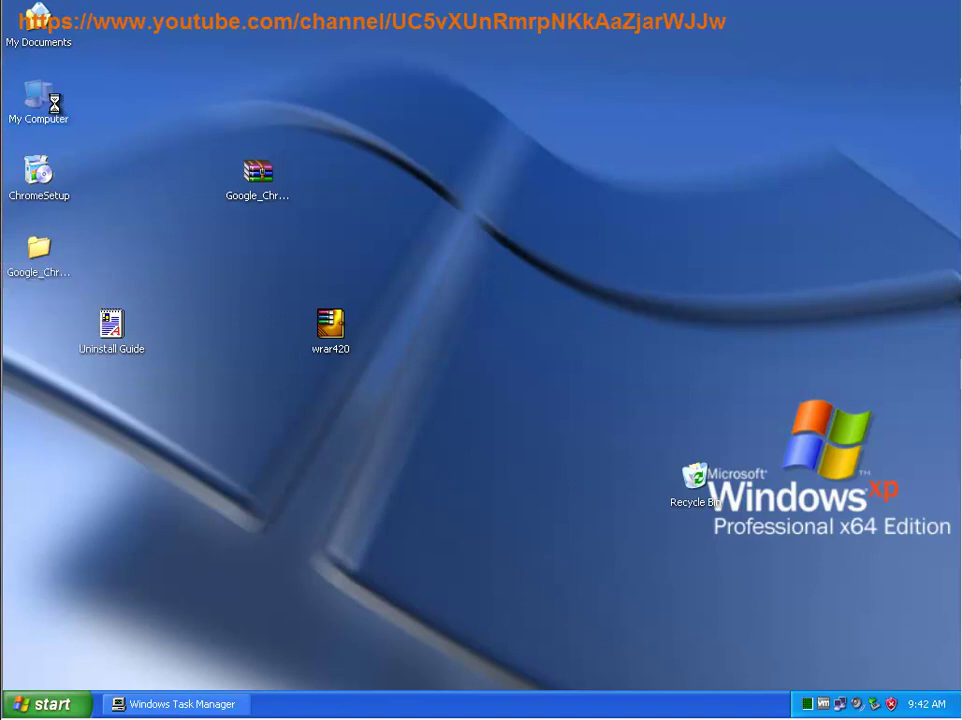
{"action": "double_click", "coordinate": [42, 100]}
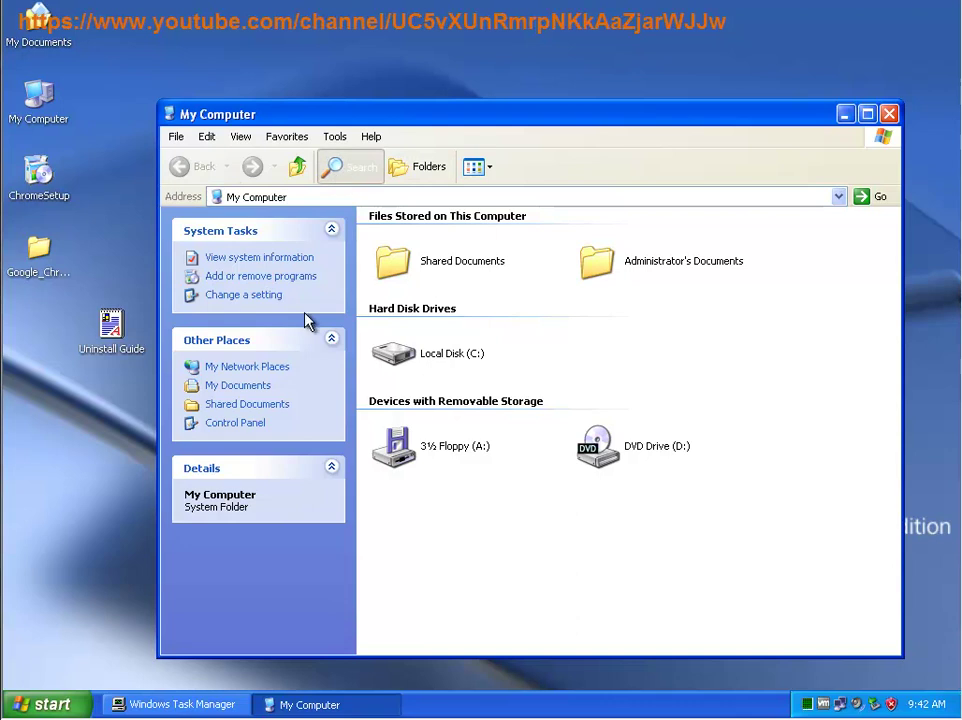
{"action": "left_click", "coordinate": [350, 170]}
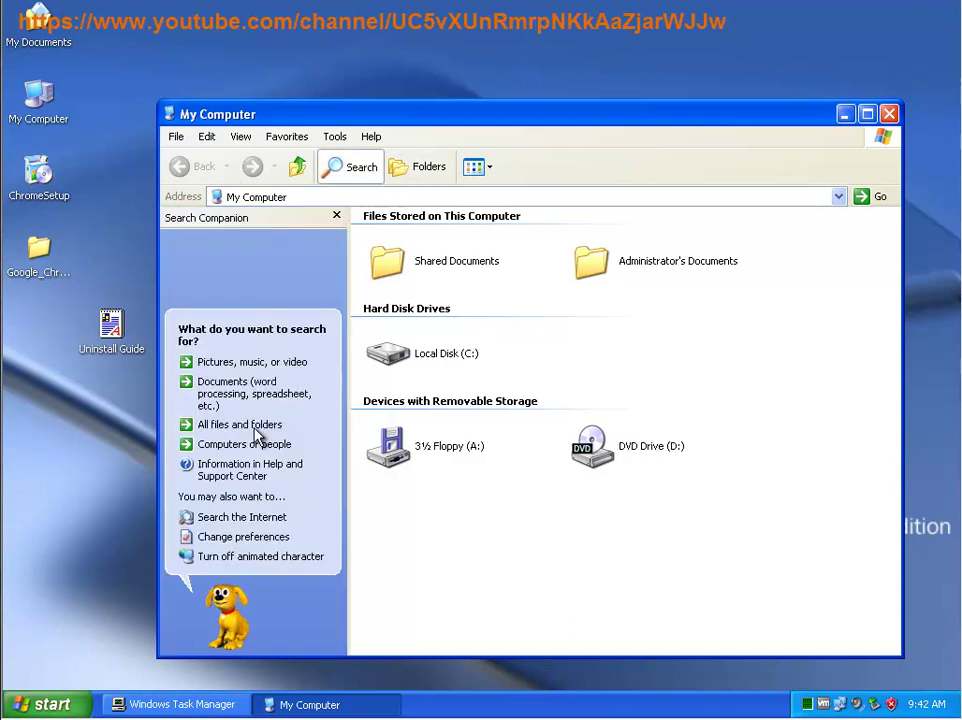
{"action": "left_click", "coordinate": [249, 427]}
{"action": "right_click", "coordinate": [237, 356]}
{"action": "left_click", "coordinate": [240, 418]}
{"action": "left_click", "coordinate": [316, 514]}
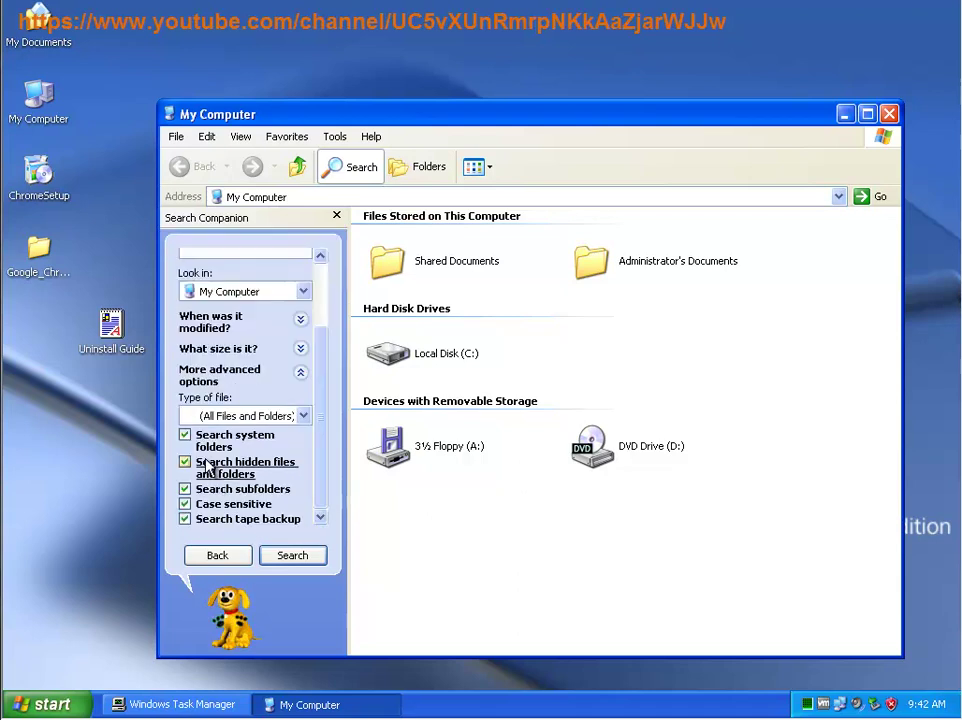
{"action": "left_click", "coordinate": [290, 554]}
Open Registry Editor and search the whole registry for Google, starting from My Computer.
{"action": "key", "text": "super+r"}
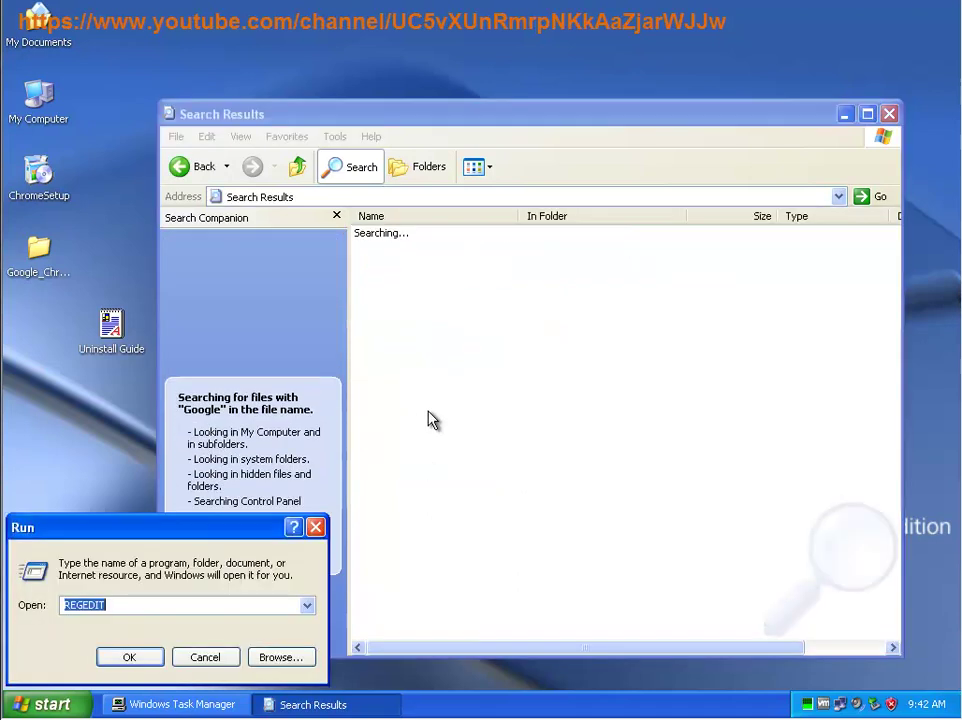
{"action": "left_click", "coordinate": [122, 657]}
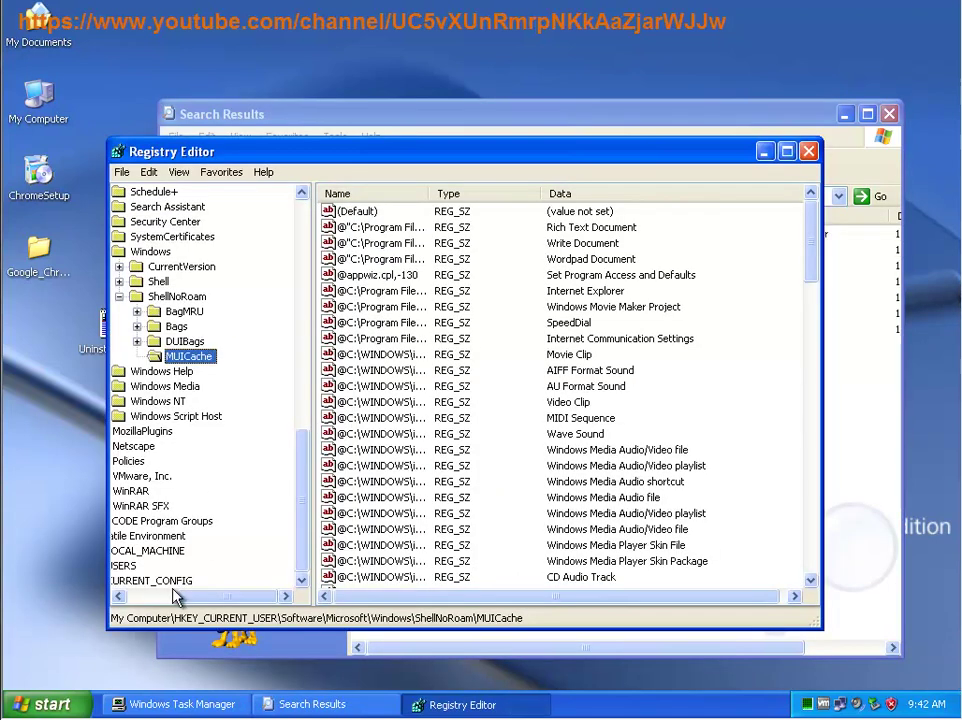
{"action": "left_click_drag", "start_coordinate": [185, 596], "coordinate": [140, 600]}
{"action": "left_click_drag", "start_coordinate": [300, 517], "coordinate": [294, 236]}
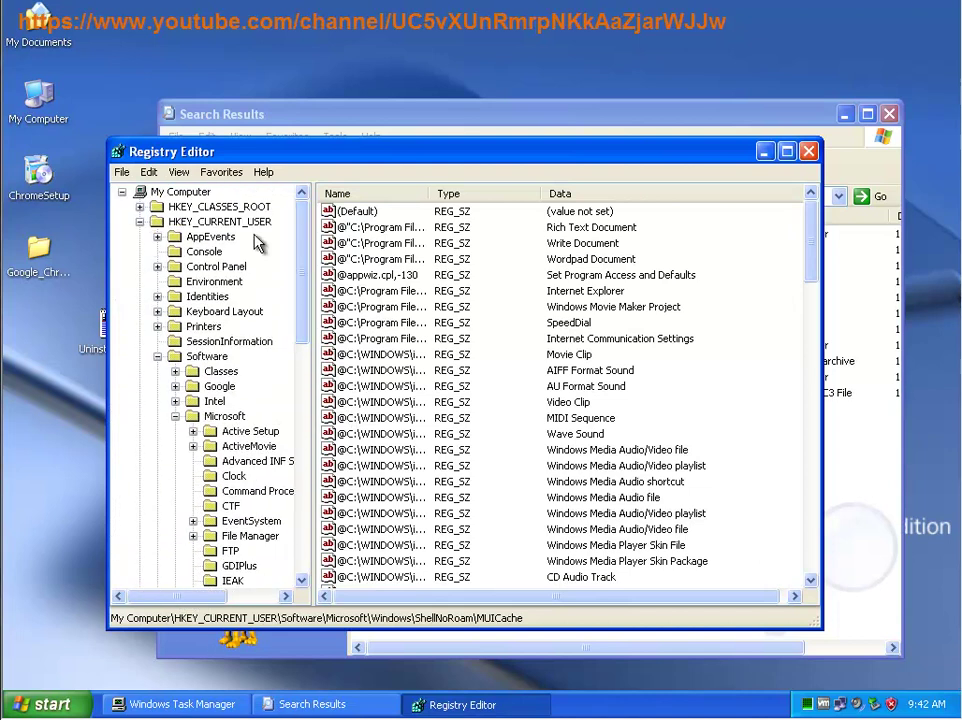
{"action": "left_click", "coordinate": [180, 192]}
{"action": "left_click", "coordinate": [140, 221]}
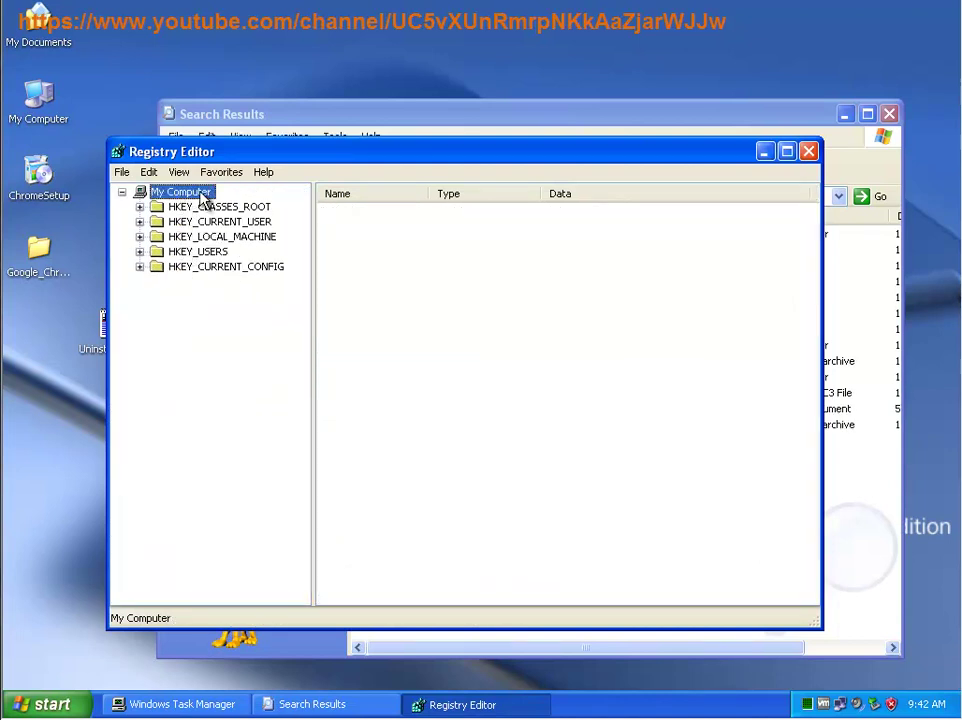
{"action": "key", "text": "ctrl+f"}
{"action": "left_click", "coordinate": [483, 264]}
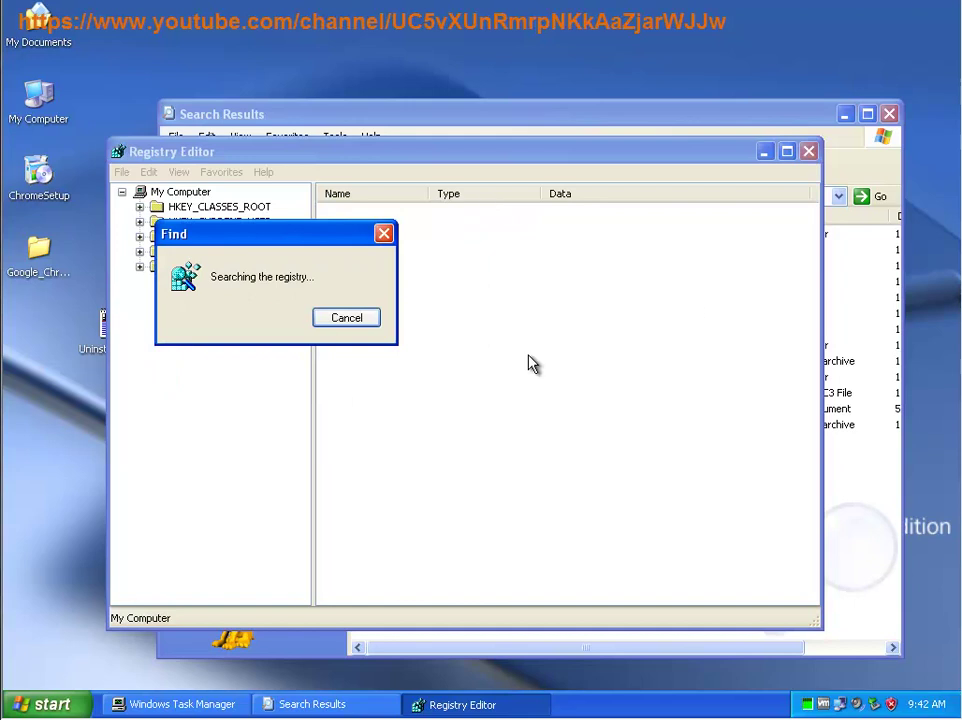
Send all the Google files and folders in the Search Results window to the Recycle Bin and close that window.
{"action": "left_click", "coordinate": [447, 122]}
{"action": "left_click_drag", "start_coordinate": [442, 486], "coordinate": [381, 236]}
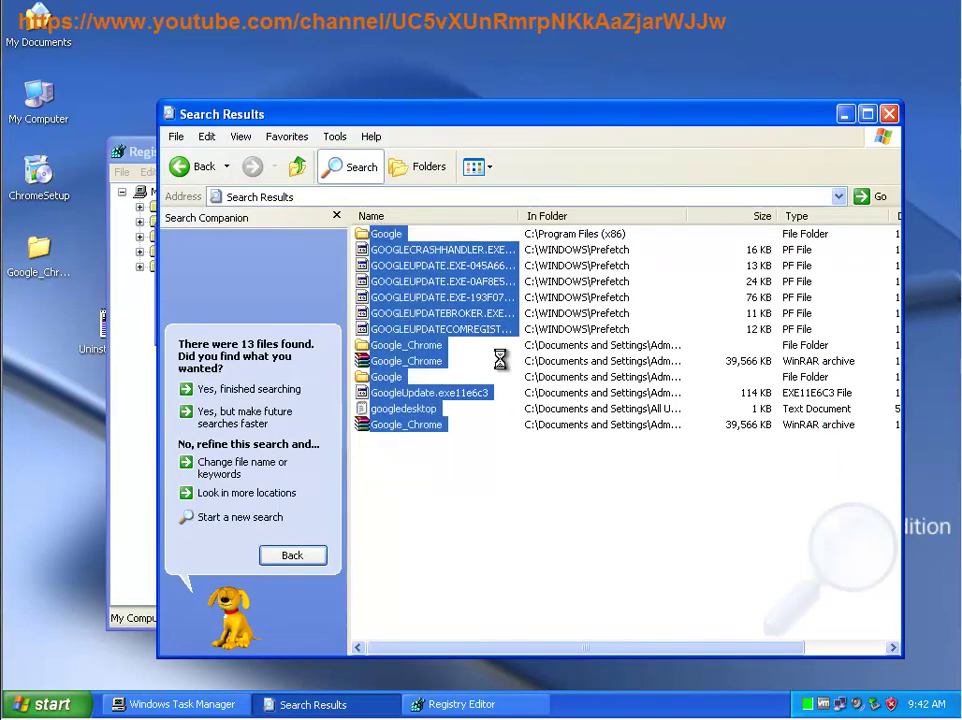
{"action": "key", "text": "Delete"}
{"action": "left_click_drag", "start_coordinate": [518, 300], "coordinate": [584, 468]}
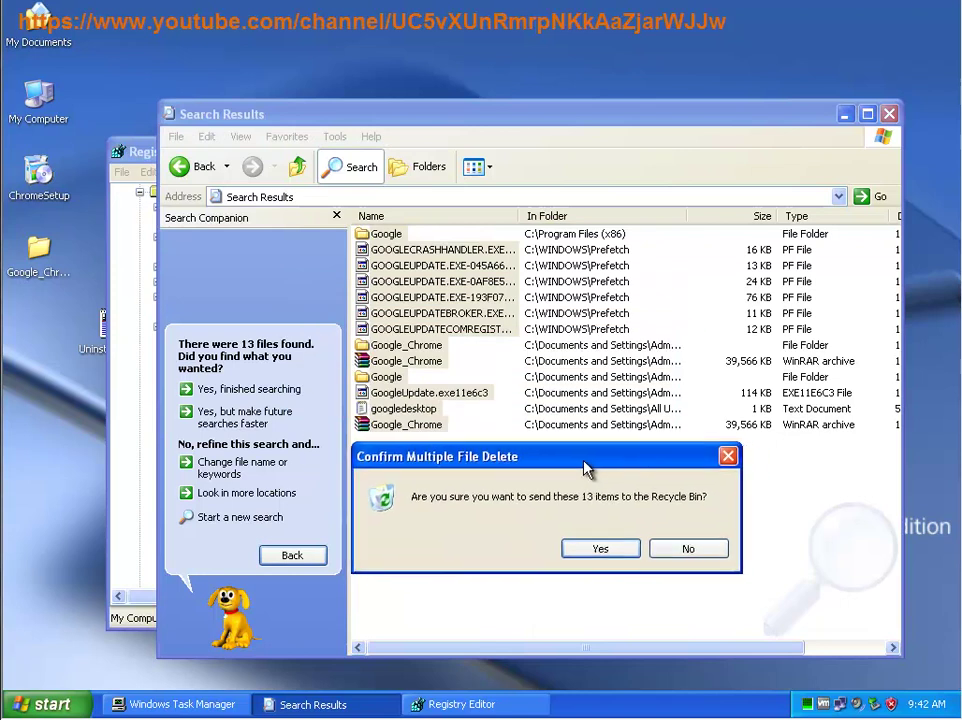
{"action": "left_click", "coordinate": [600, 549]}
{"action": "left_click", "coordinate": [888, 114]}
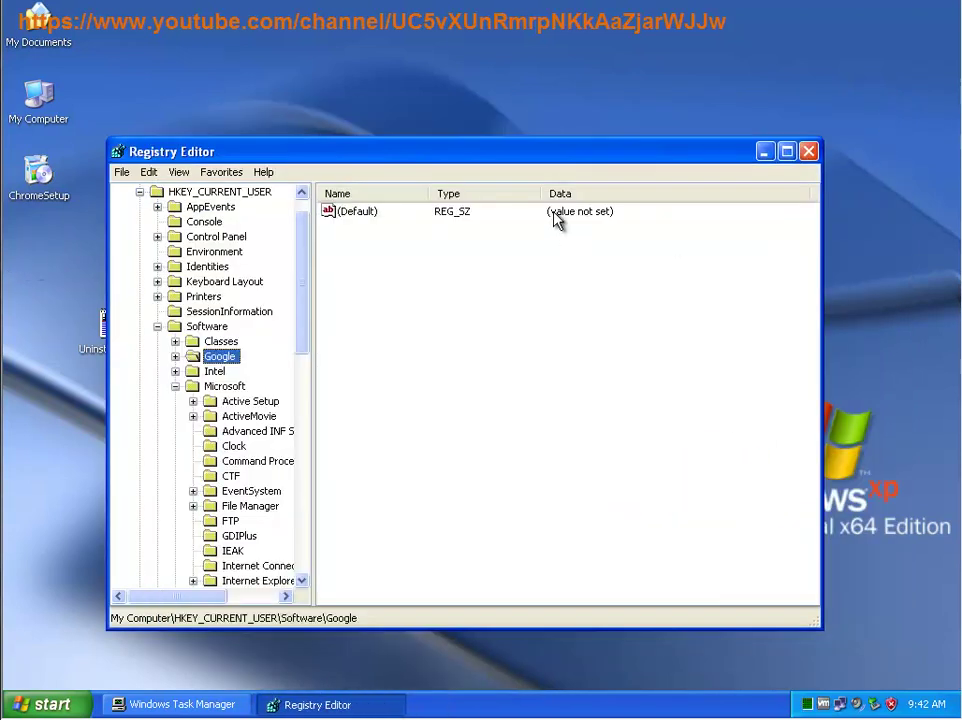
Delete the Google key under HKEY_CURRENT_USER\Software and continue searching the registry for further matches.
{"action": "key", "text": "Delete"}
{"action": "key", "text": "Return"}
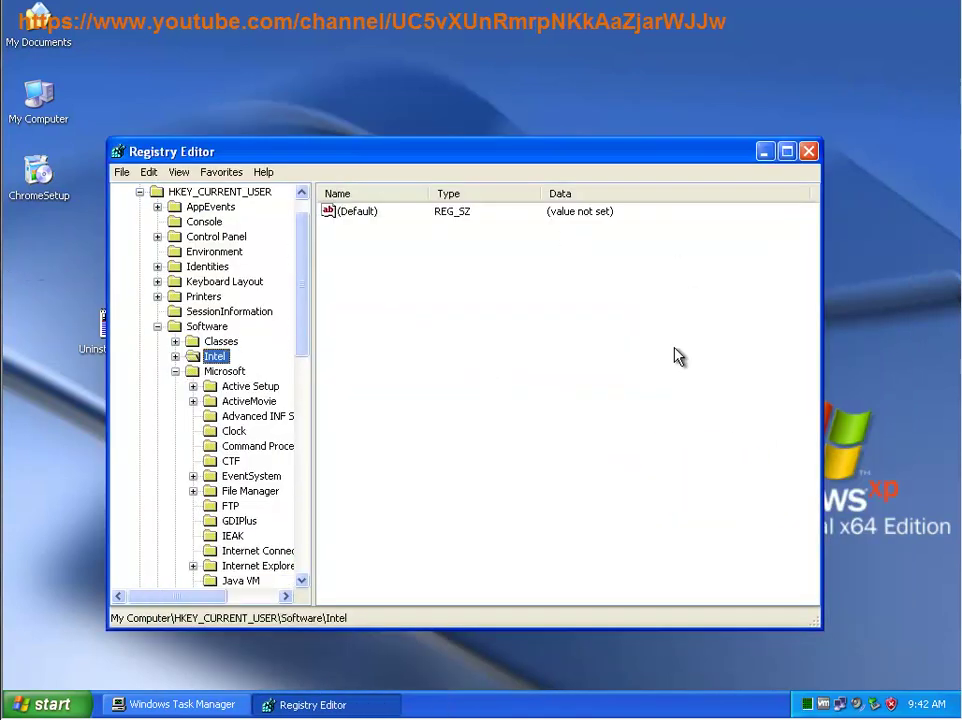
{"action": "key", "text": "F3"}
{"action": "key", "text": "F3"}
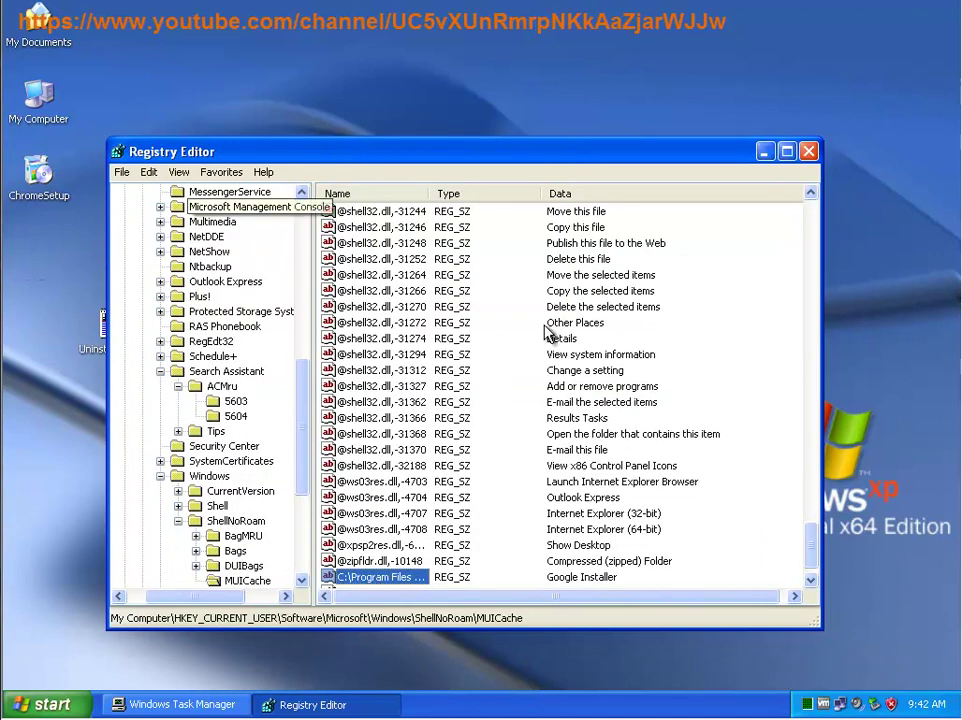
{"action": "key", "text": "F3"}
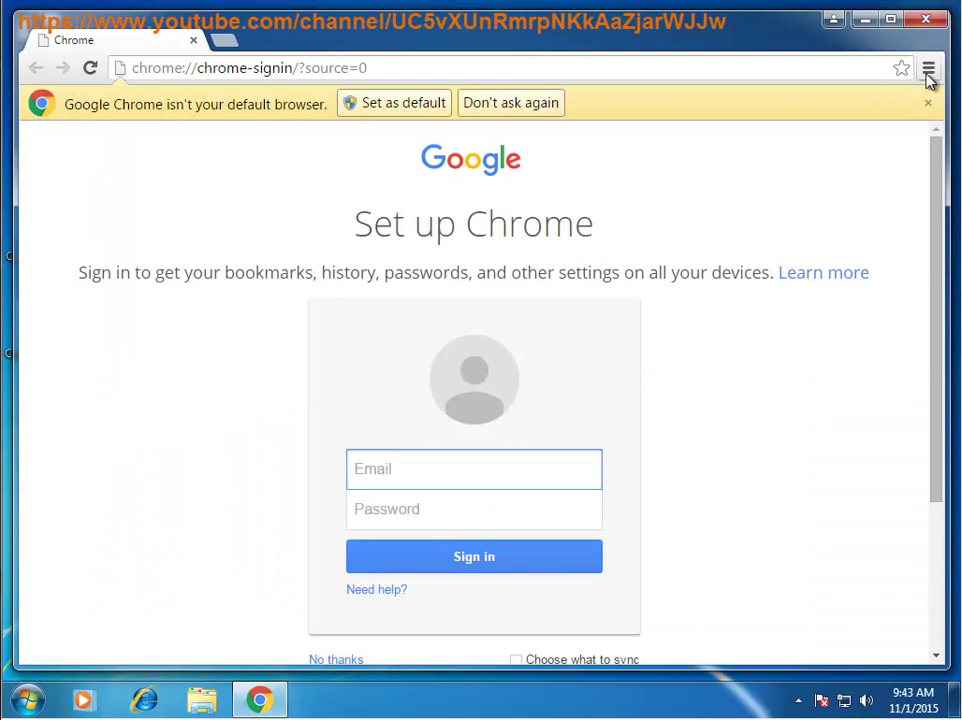
Exit Google Chrome on Windows 7, check the running processes in Windows Task Manager and minimize it.
{"action": "left_click", "coordinate": [926, 70]}
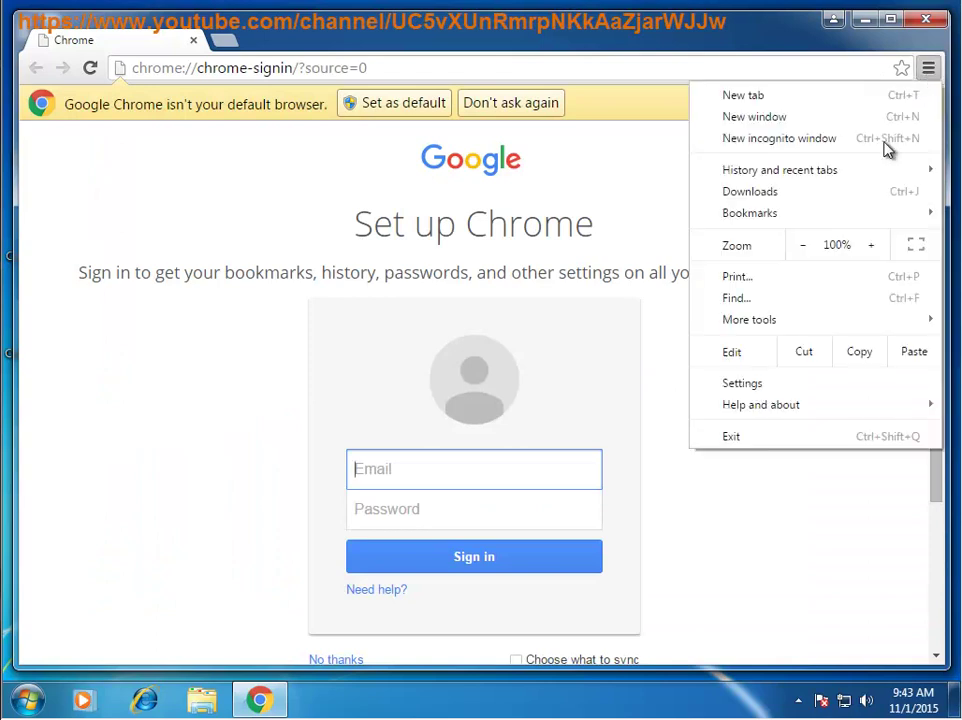
{"action": "left_click", "coordinate": [805, 441]}
{"action": "right_click", "coordinate": [372, 703]}
{"action": "left_click", "coordinate": [401, 638]}
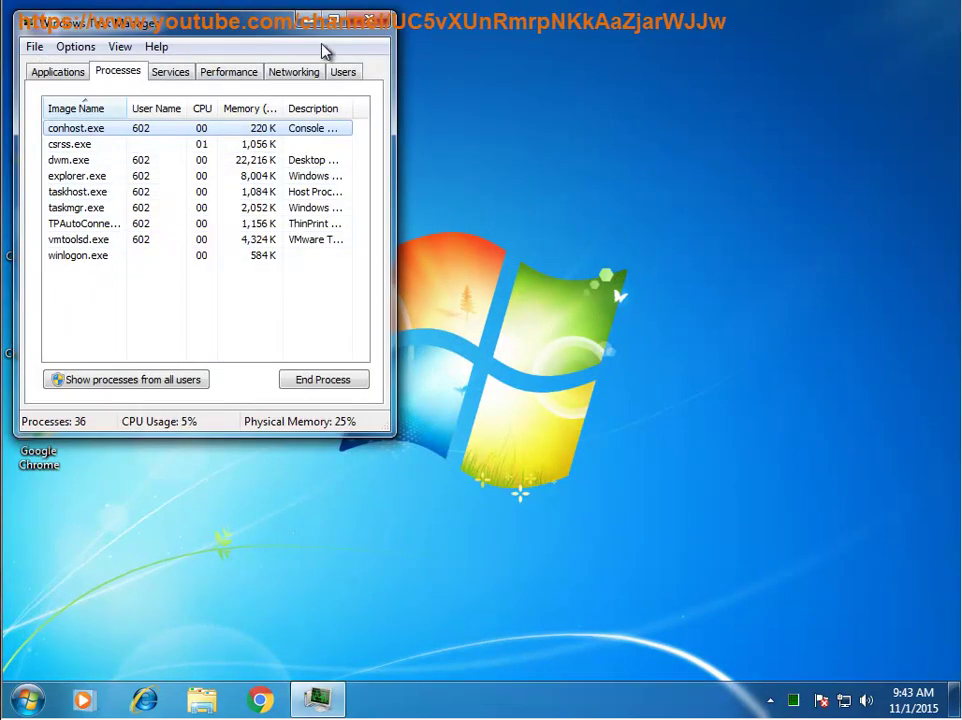
{"action": "left_click", "coordinate": [305, 20]}
Open the file location of the Google Chrome shortcut, copy the word Chrome from the folder path and minimize the window.
{"action": "right_click", "coordinate": [37, 432]}
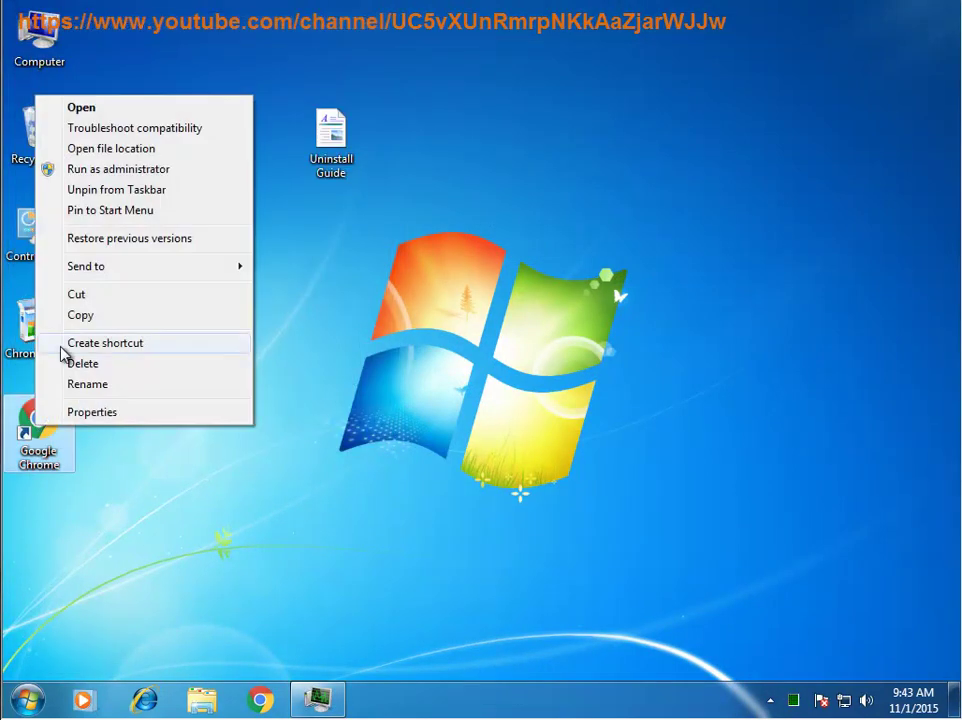
{"action": "left_click", "coordinate": [125, 148]}
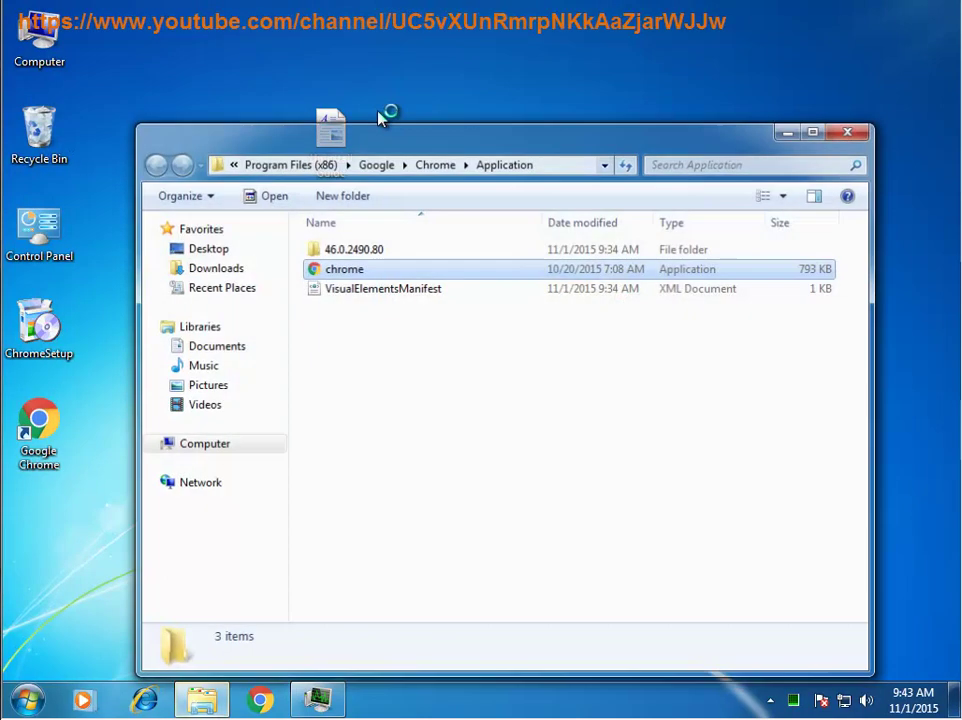
{"action": "left_click", "coordinate": [554, 163]}
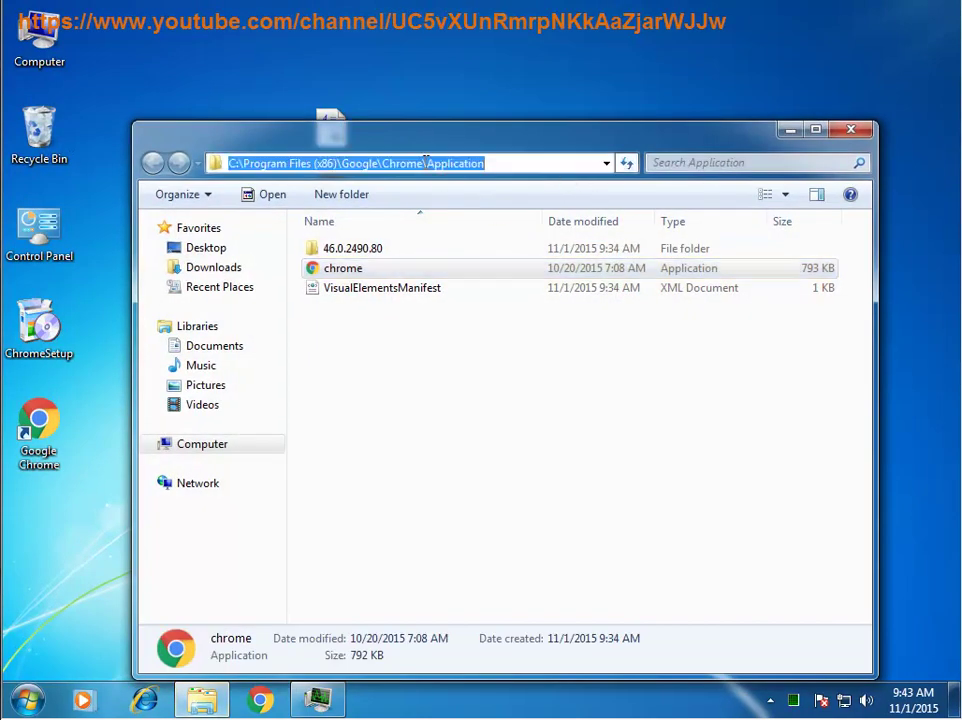
{"action": "left_click_drag", "start_coordinate": [425, 162], "coordinate": [384, 163]}
{"action": "right_click", "coordinate": [388, 163]}
{"action": "left_click", "coordinate": [440, 228]}
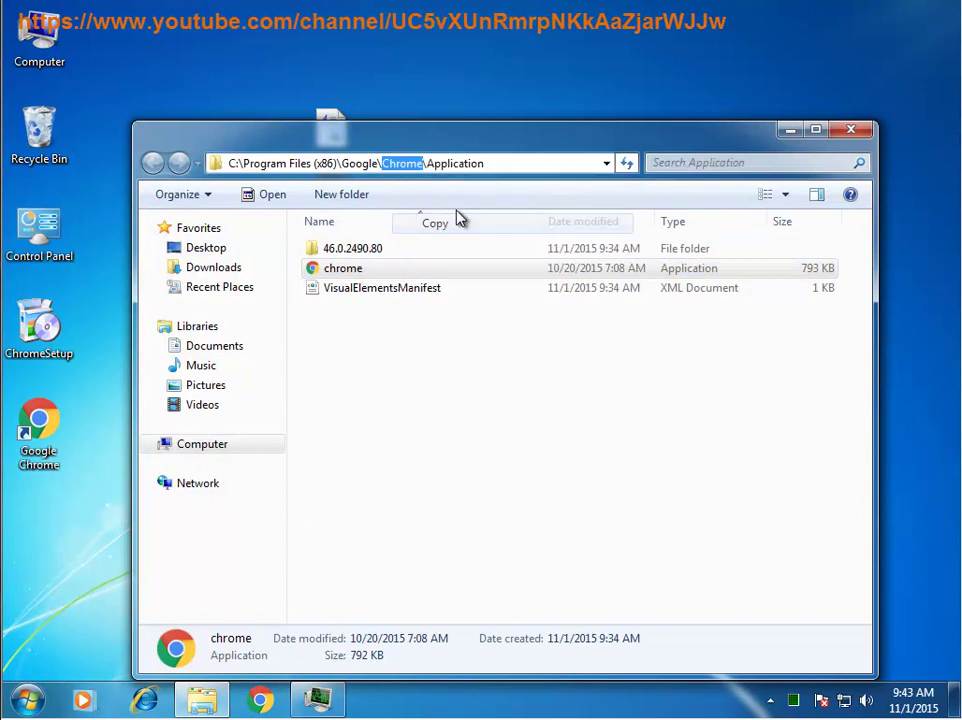
{"action": "left_click", "coordinate": [790, 130]}
Open the list of installed programs from Control Panel, widen the Name column and start uninstalling Google Chrome.
{"action": "left_click", "coordinate": [27, 699]}
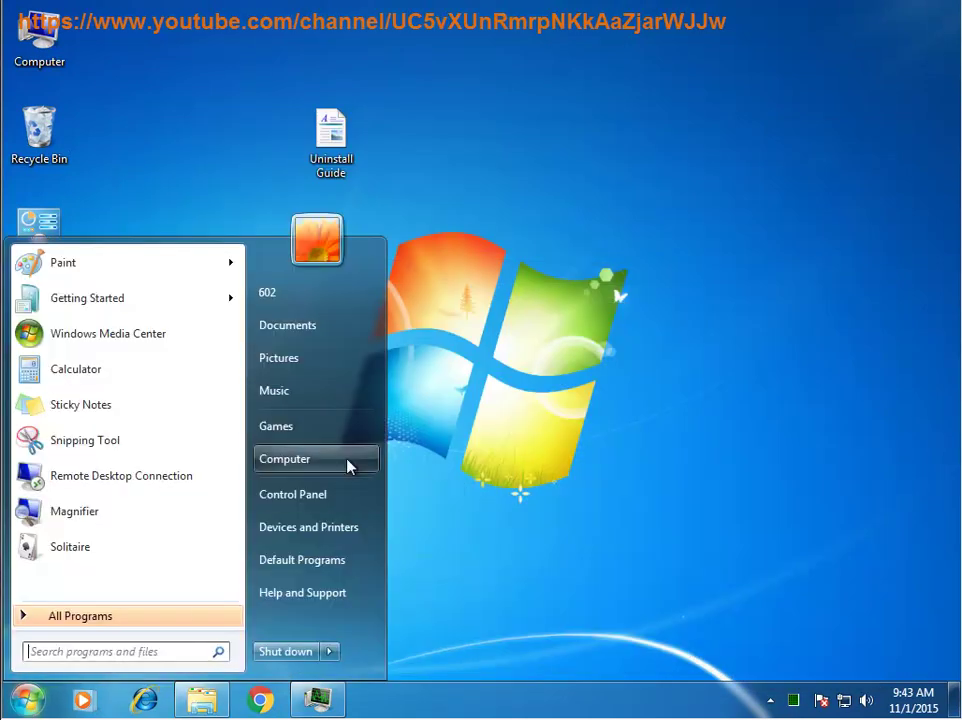
{"action": "left_click", "coordinate": [338, 494]}
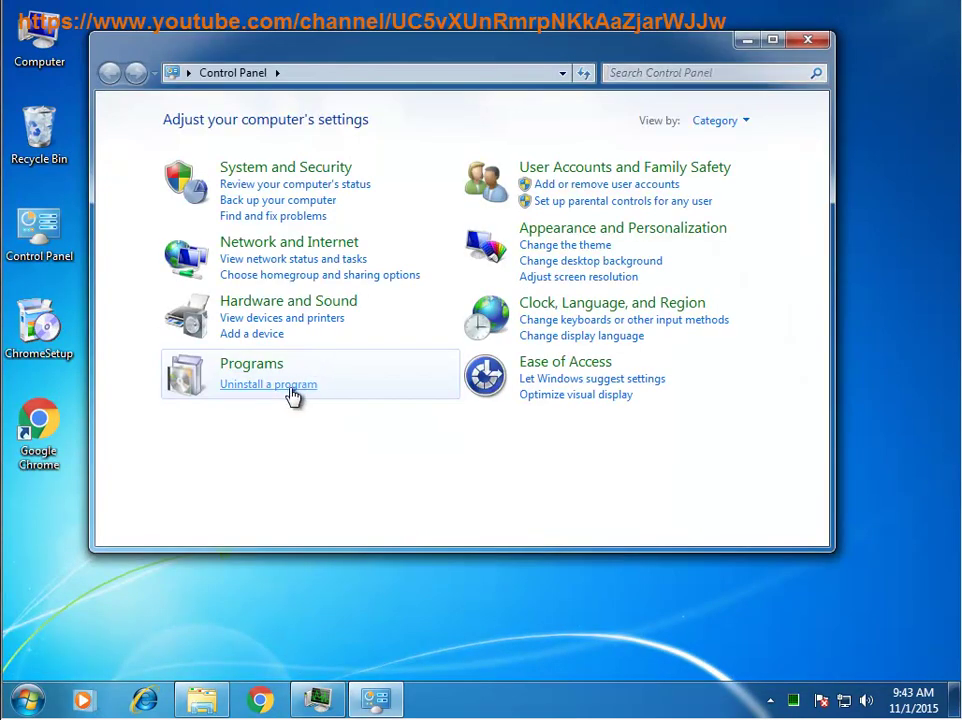
{"action": "left_click", "coordinate": [293, 396]}
{"action": "left_click", "coordinate": [350, 234]}
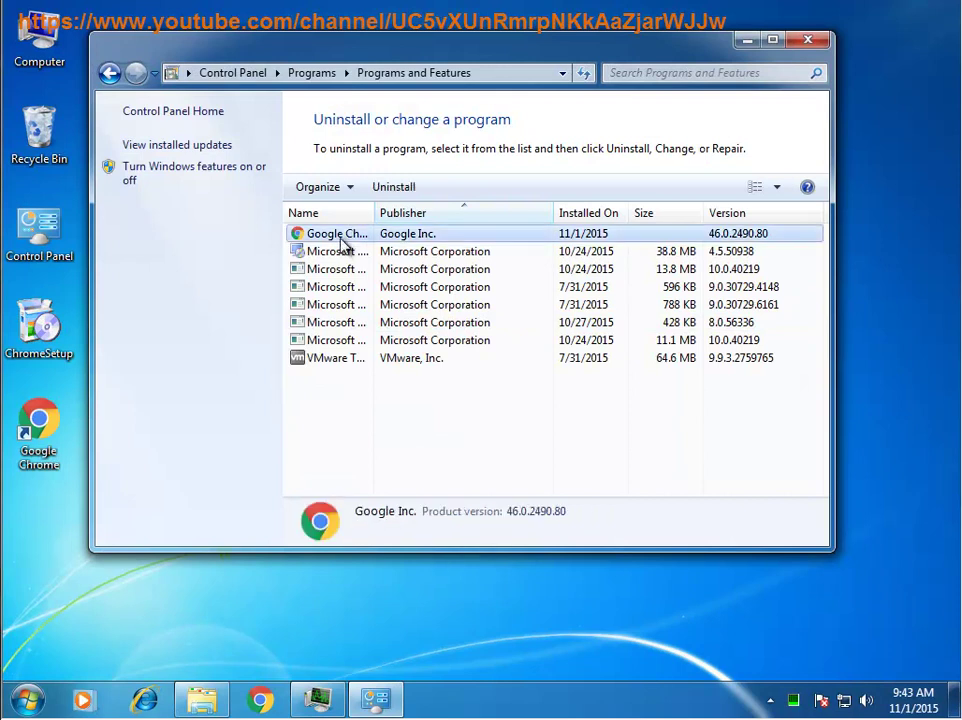
{"action": "left_click_drag", "start_coordinate": [376, 208], "coordinate": [404, 210]}
{"action": "left_click", "coordinate": [396, 190]}
View the running processes in Windows Task Manager, and uninstall Google Chrome along with its browsing data.
{"action": "left_click", "coordinate": [318, 698]}
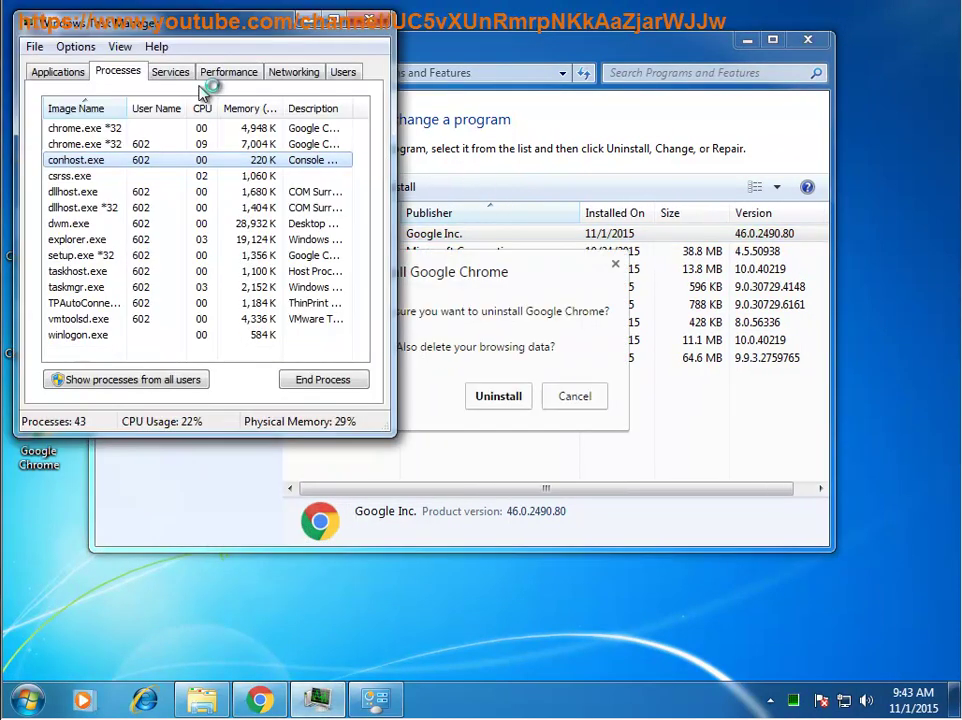
{"action": "left_click", "coordinate": [318, 22]}
{"action": "left_click", "coordinate": [434, 346]}
{"action": "left_click", "coordinate": [434, 350]}
{"action": "left_click", "coordinate": [509, 397]}
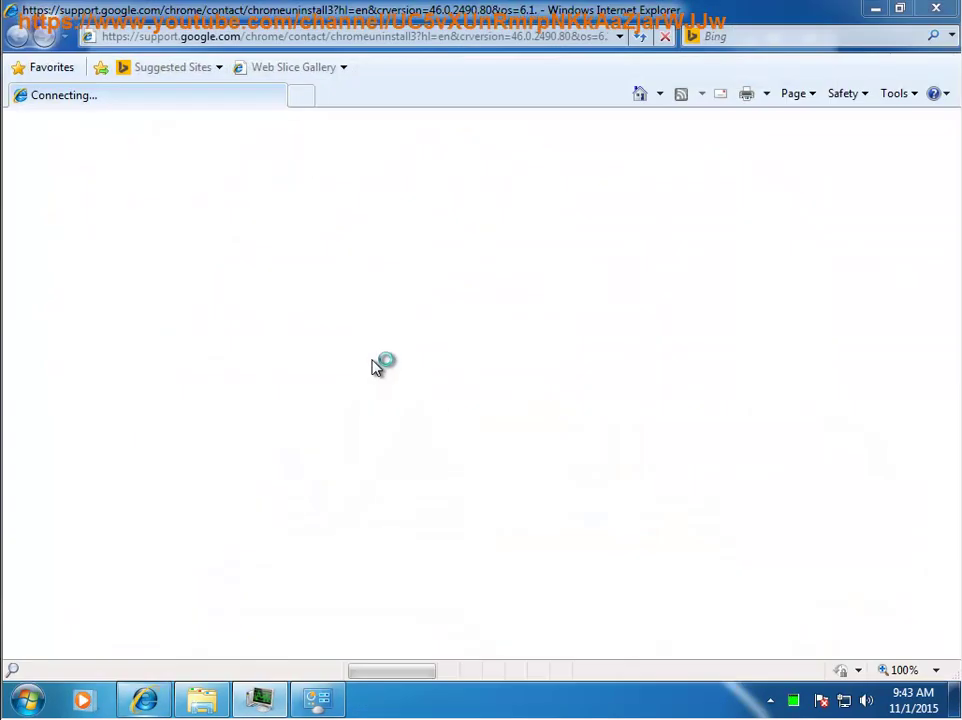
Close the uninstall web page, refresh the list of installed programs and close Programs and Features.
{"action": "left_click", "coordinate": [938, 12]}
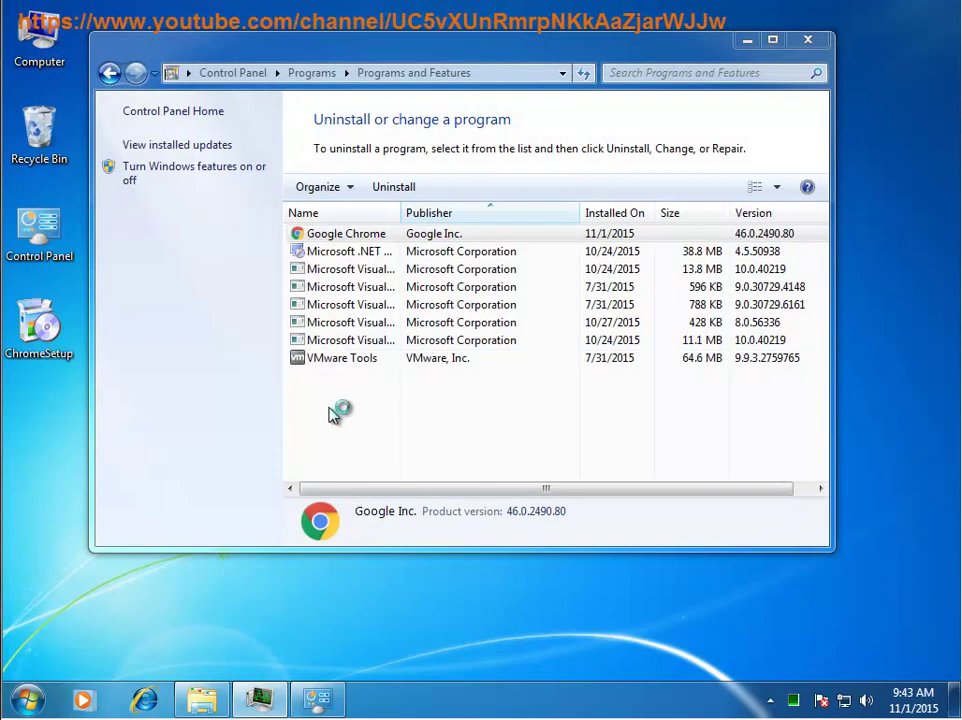
{"action": "right_click", "coordinate": [331, 383]}
{"action": "left_click", "coordinate": [371, 458]}
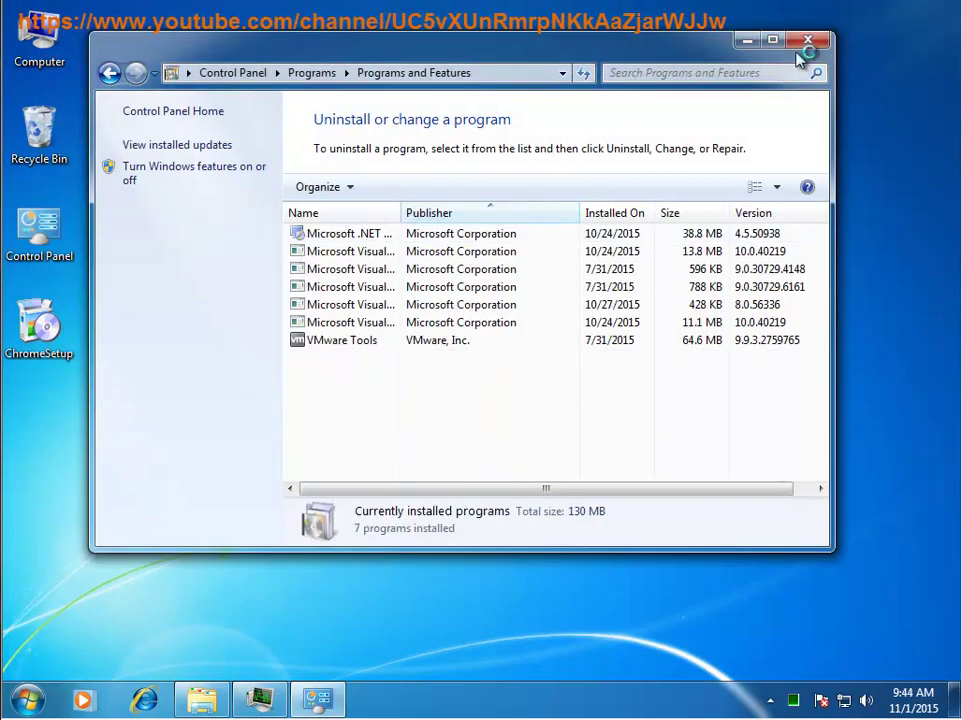
{"action": "left_click", "coordinate": [808, 40]}
Open Computer and set its folder options to show hidden files, folders, and drives.
{"action": "left_click", "coordinate": [12, 692]}
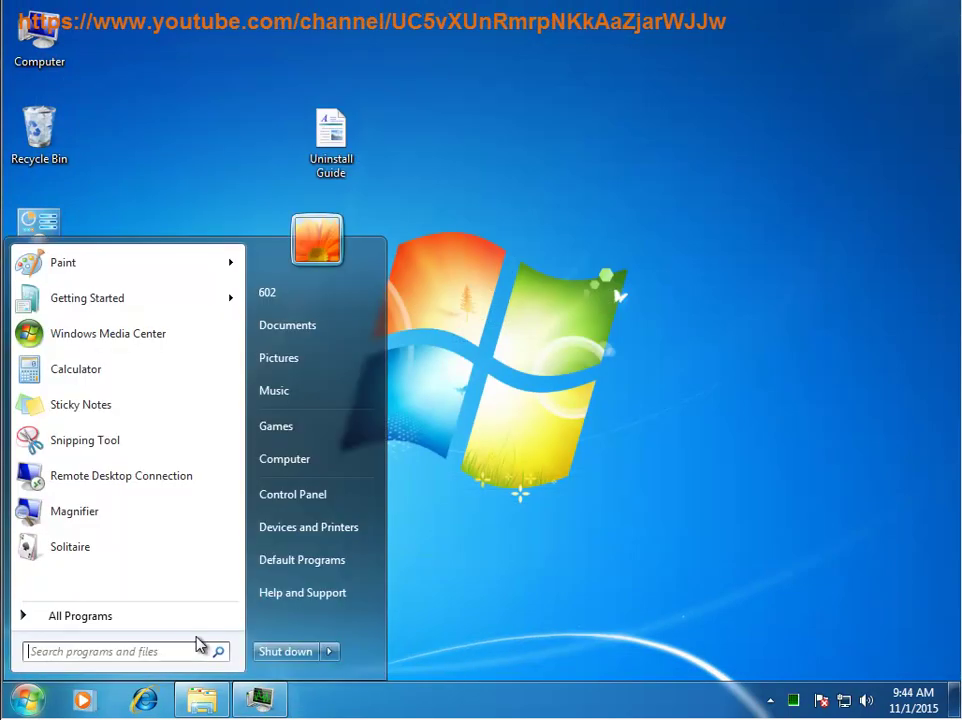
{"action": "left_click", "coordinate": [329, 651]}
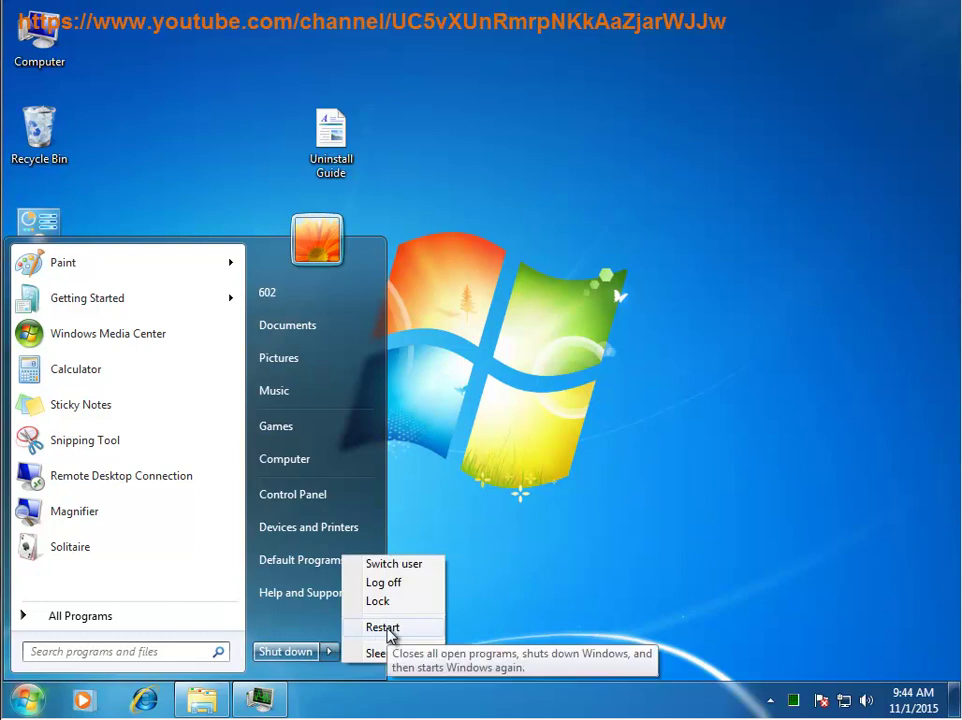
{"action": "left_click", "coordinate": [317, 465]}
{"action": "key", "text": "super+e"}
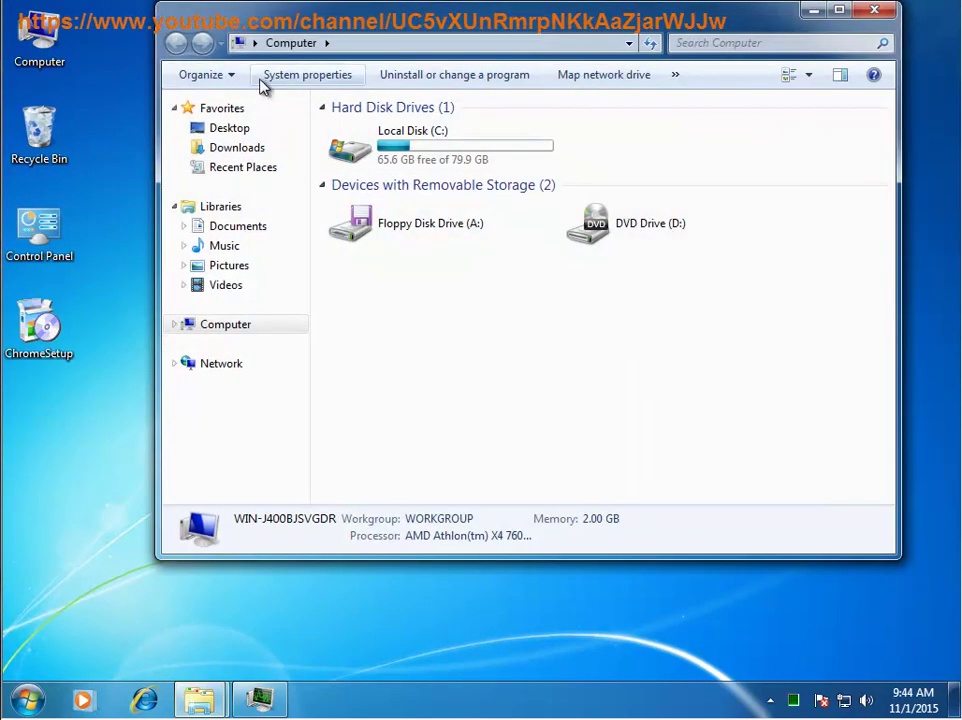
{"action": "left_click", "coordinate": [222, 78]}
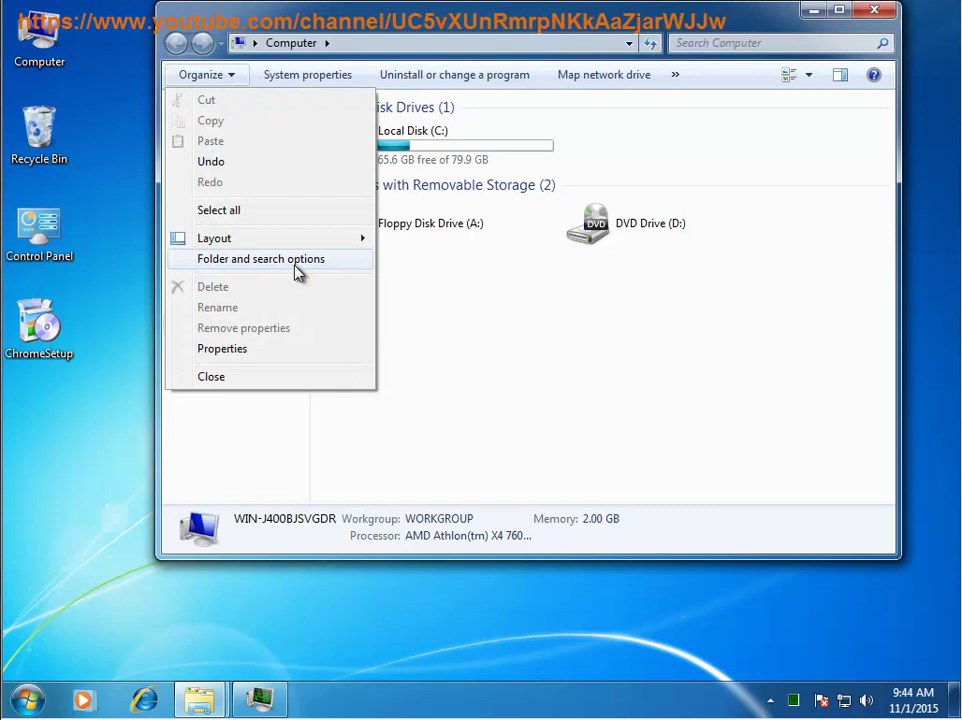
{"action": "left_click", "coordinate": [262, 259]}
{"action": "left_click", "coordinate": [253, 123]}
{"action": "left_click", "coordinate": [258, 380]}
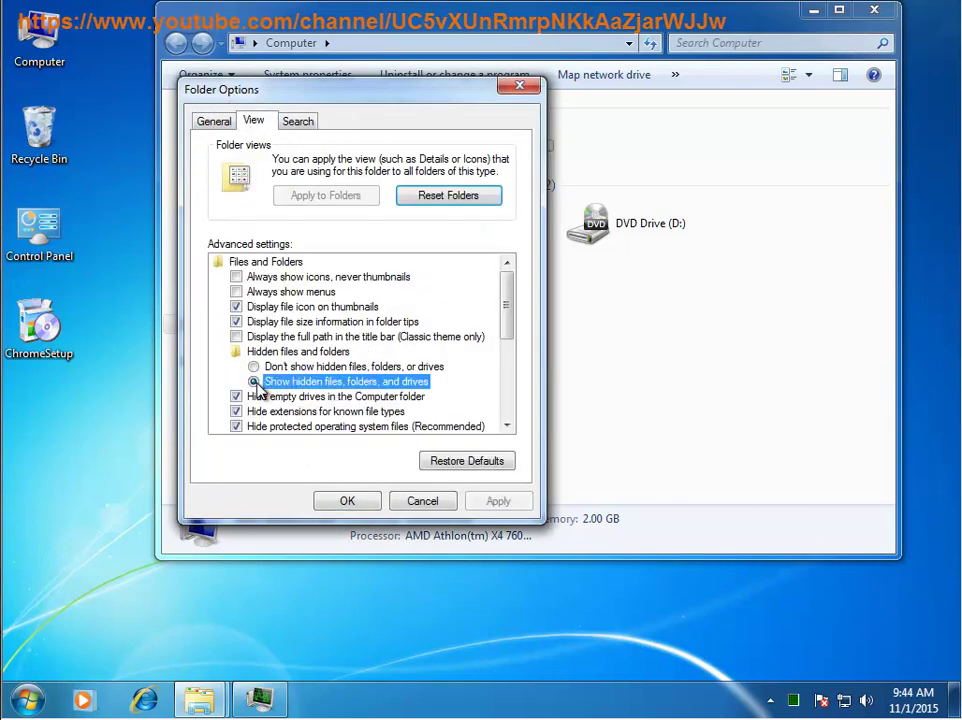
{"action": "left_click", "coordinate": [366, 500]}
Search Computer for Chrome, and launch Registry Editor with permission to make changes to the computer.
{"action": "right_click", "coordinate": [674, 41]}
{"action": "left_click", "coordinate": [703, 88]}
{"action": "key", "text": "super+r"}
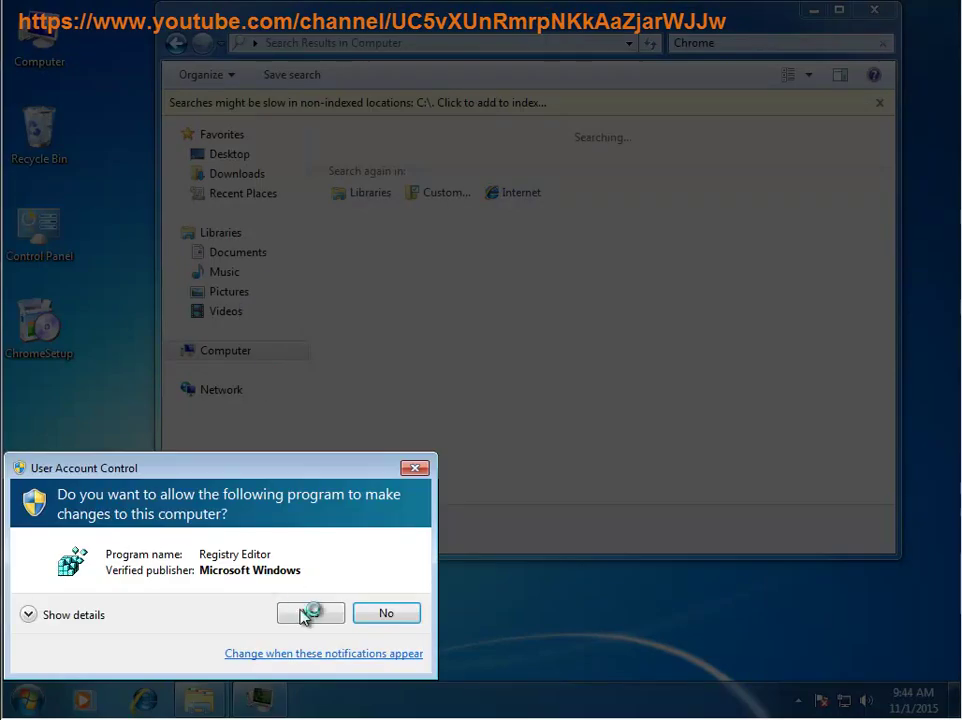
{"action": "left_click", "coordinate": [305, 610]}
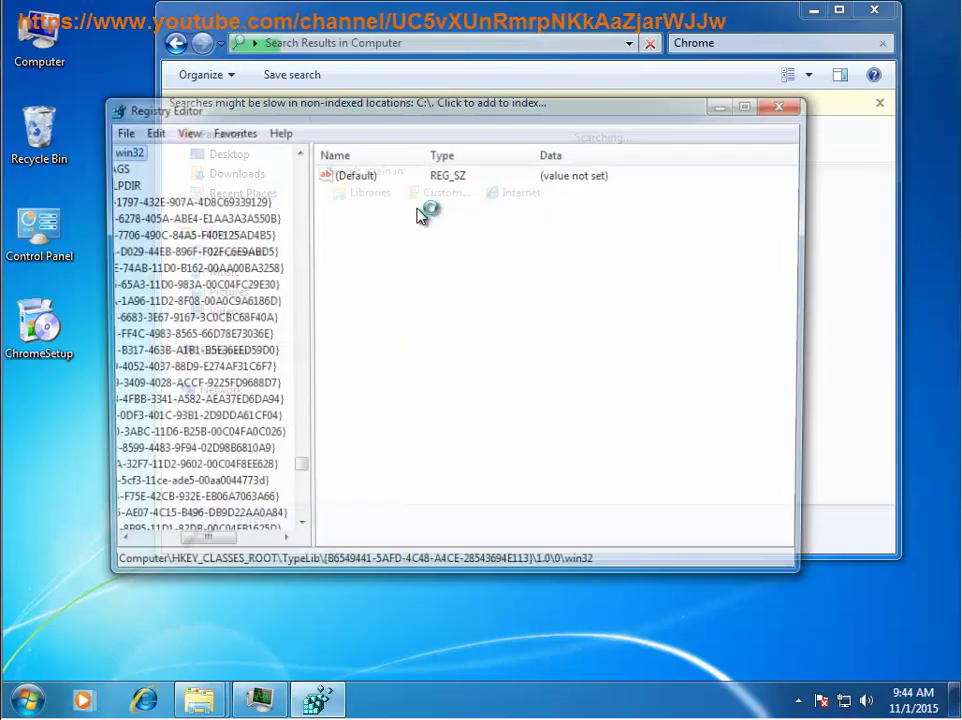
Collapse the HKEY_CLASSES_ROOT branch and search the whole registry for Chrome, starting from Computer.
{"action": "left_click_drag", "start_coordinate": [296, 466], "coordinate": [297, 160]}
{"action": "left_click", "coordinate": [192, 153]}
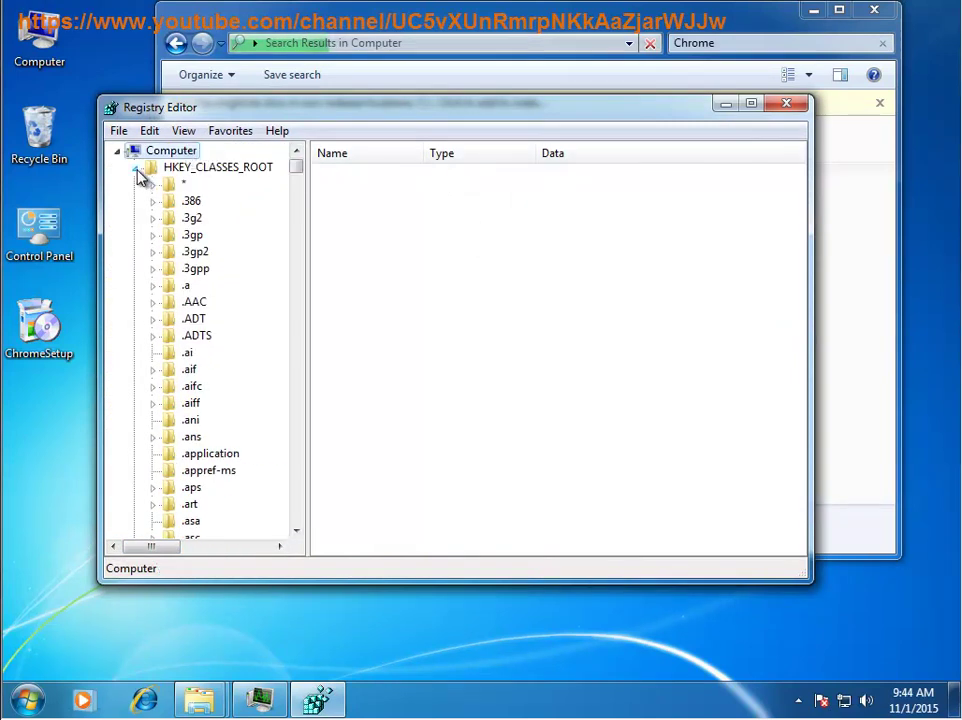
{"action": "left_click", "coordinate": [135, 167]}
{"action": "key", "text": "ctrl+f"}
{"action": "type", "text": "Chrome"}
{"action": "left_click", "coordinate": [474, 229]}
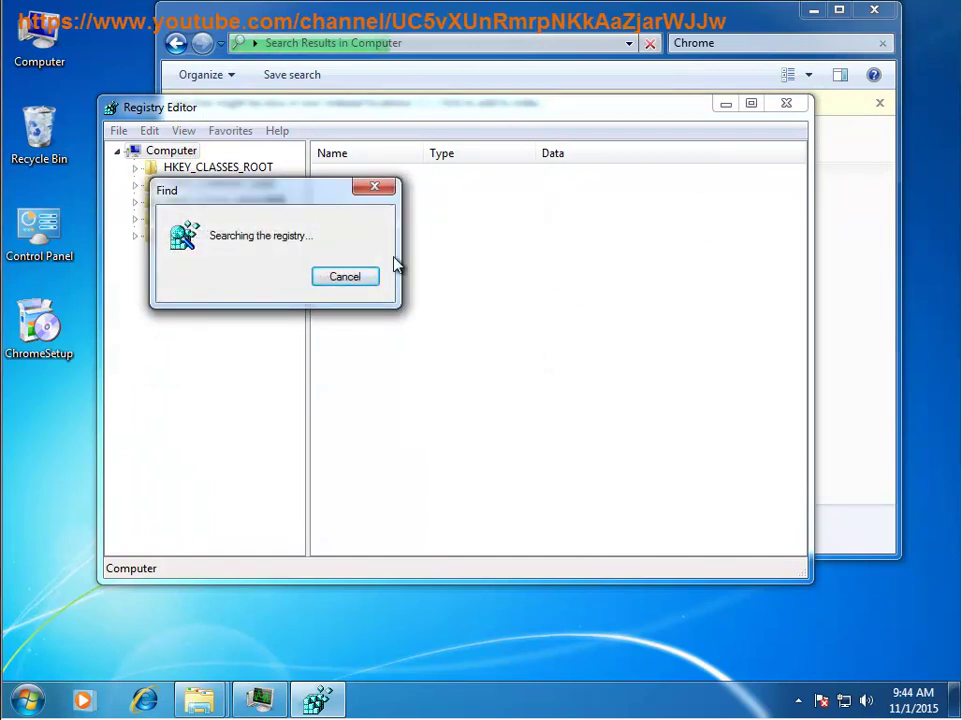
Move the Computer search results window aside and delete the Google Chrome value found in the MuiCache registry key.
{"action": "left_click", "coordinate": [494, 21]}
{"action": "left_click_drag", "start_coordinate": [532, 21], "coordinate": [492, 228]}
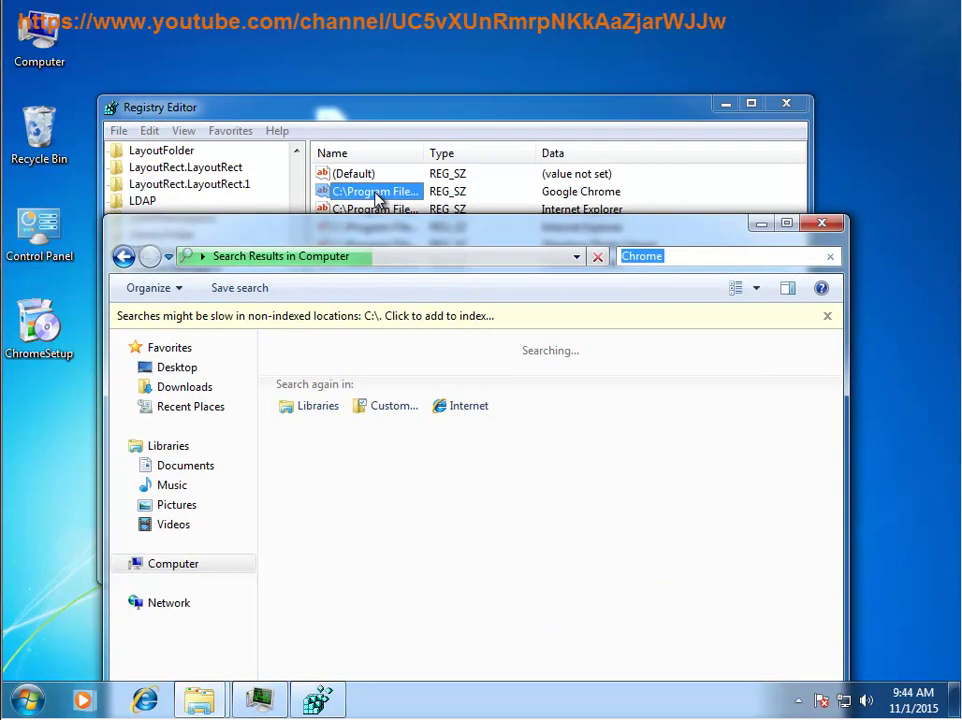
{"action": "left_click", "coordinate": [381, 198]}
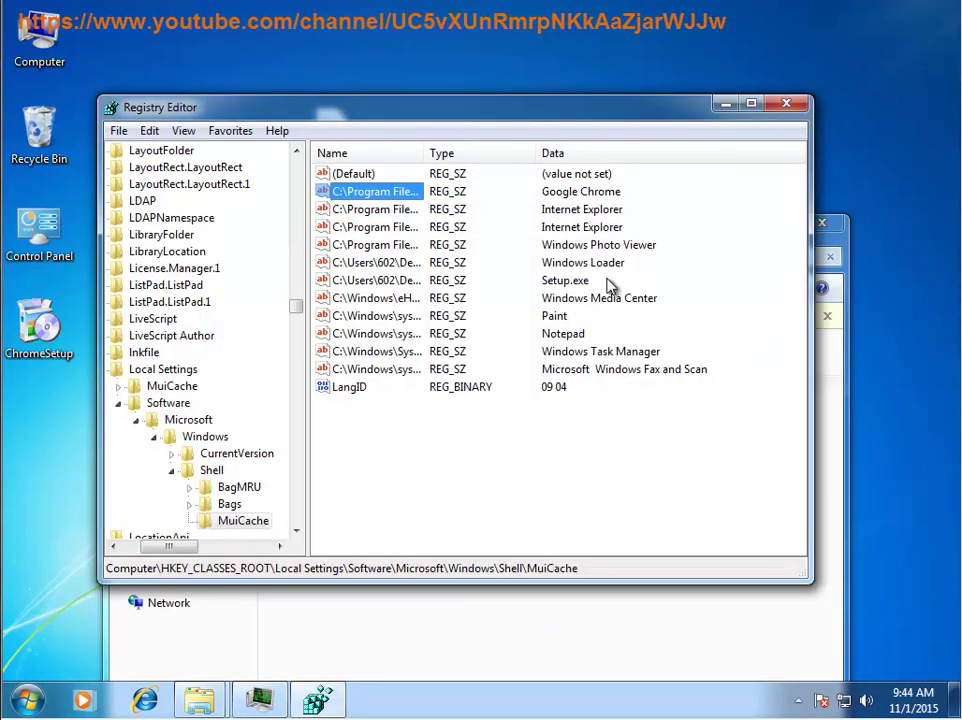
{"action": "key", "text": "Delete"}
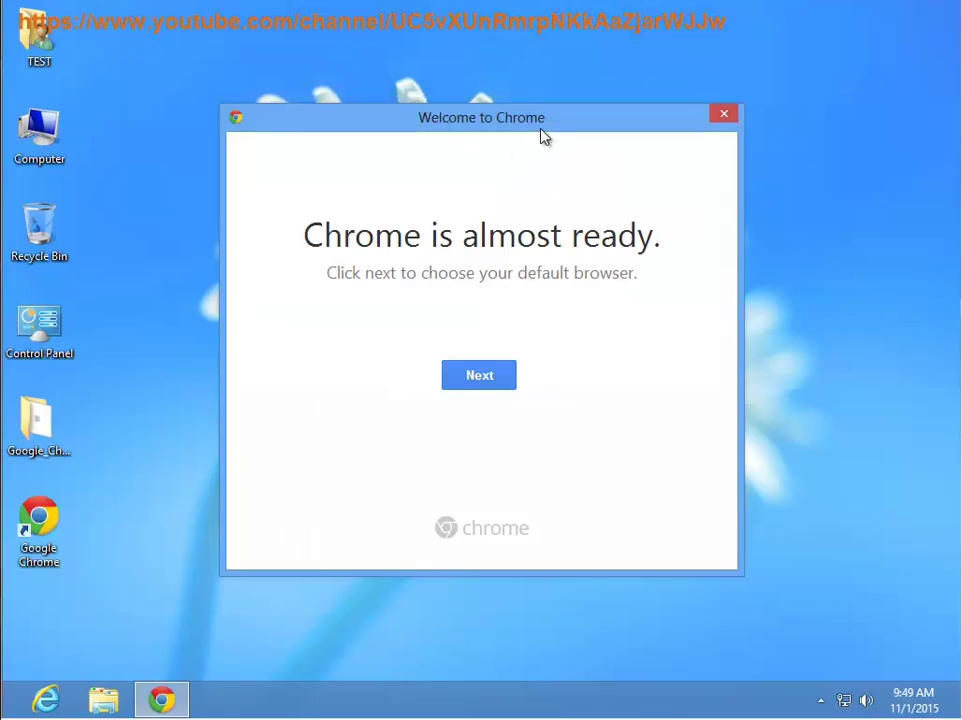
Close the Welcome to Chrome dialog and the Chrome browser window, and open Task Manager.
{"action": "left_click", "coordinate": [724, 115]}
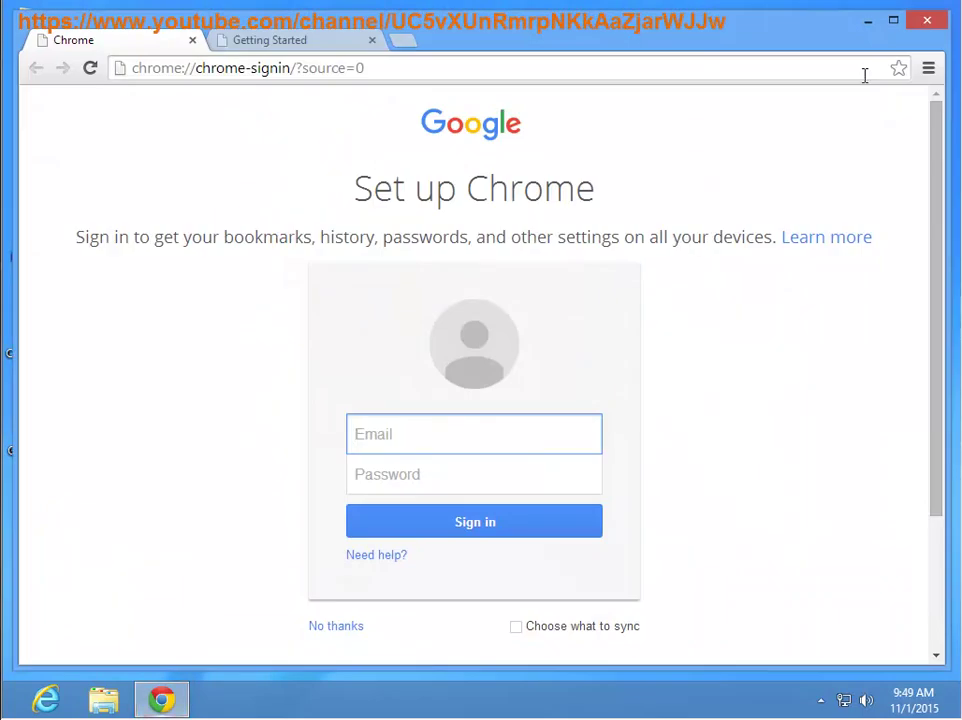
{"action": "left_click", "coordinate": [928, 17]}
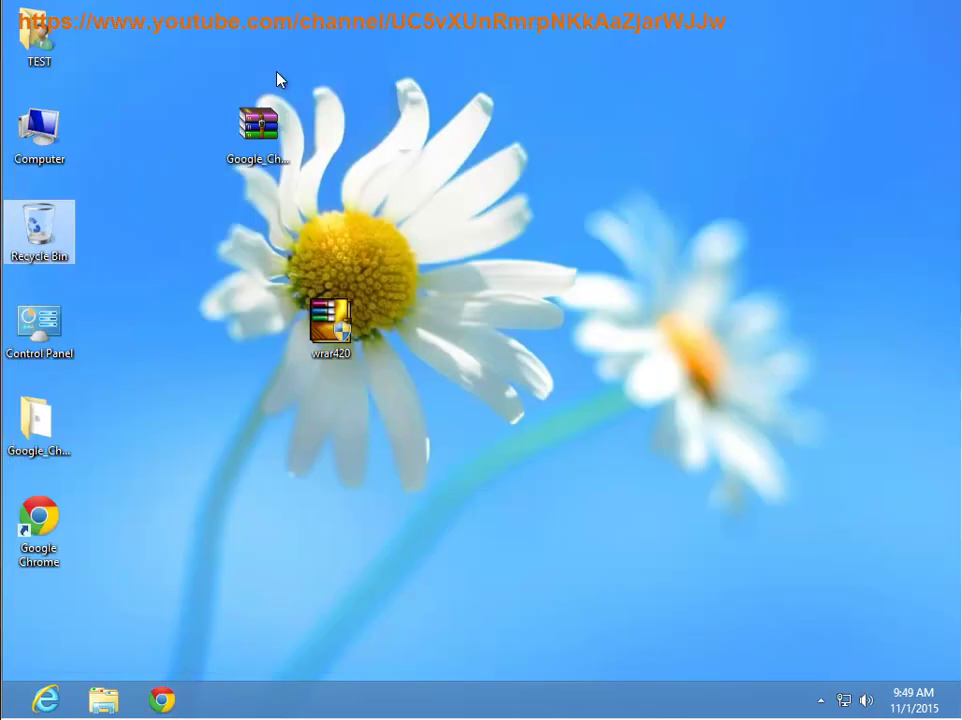
{"action": "right_click", "coordinate": [584, 696]}
{"action": "left_click", "coordinate": [626, 632]}
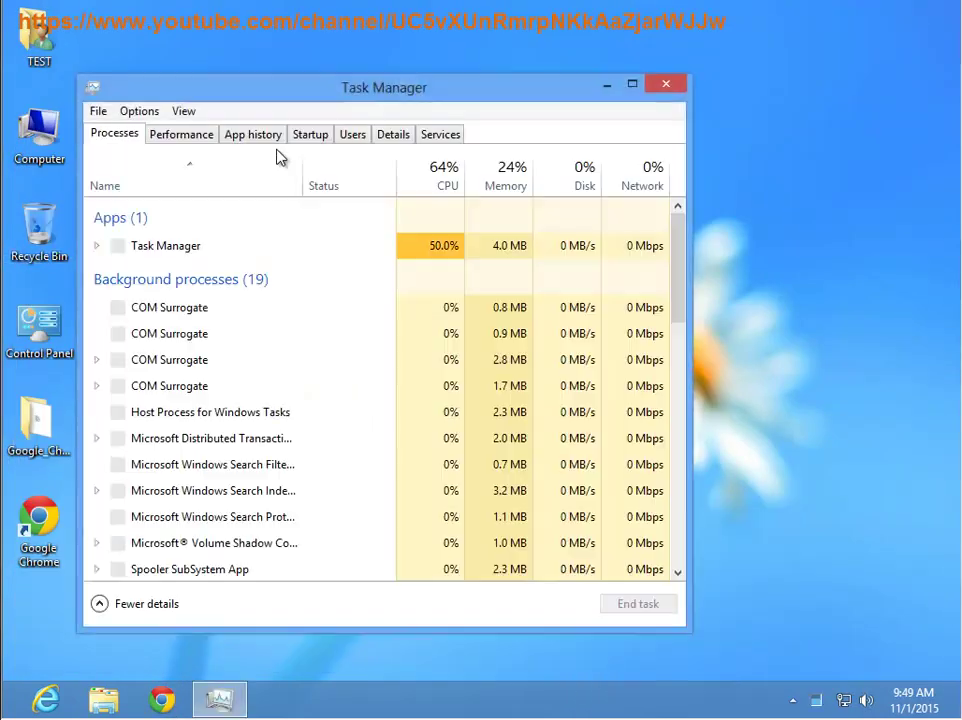
Examine the background and Windows processes for any running Chrome process, and minimize Task Manager.
{"action": "left_click", "coordinate": [205, 414]}
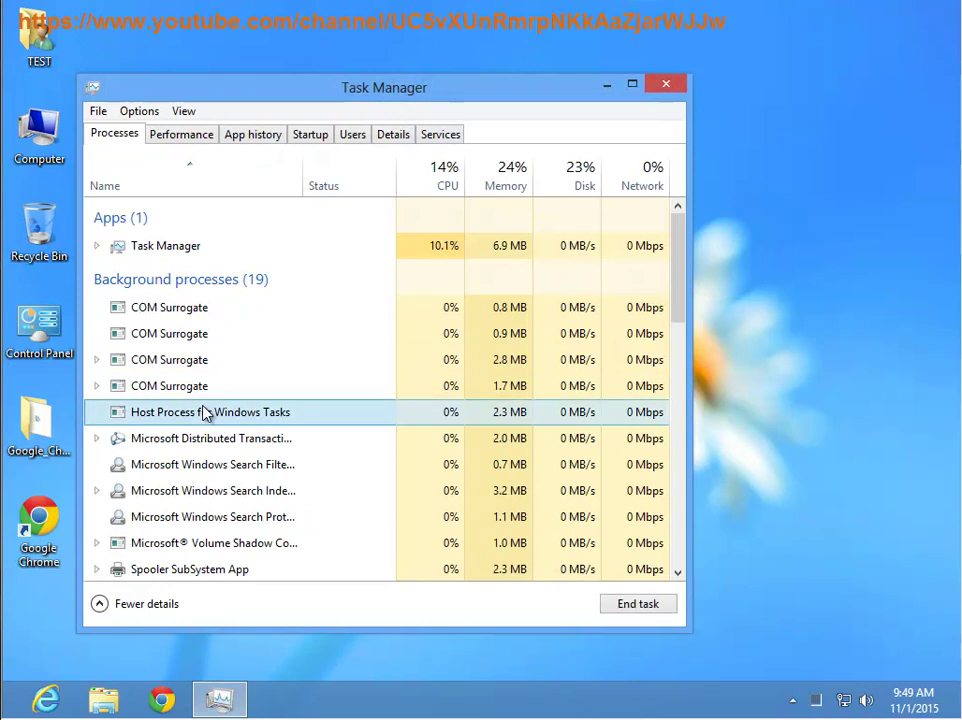
{"action": "scroll", "coordinate": [220, 500], "scroll_direction": "down", "scroll_amount": 8}
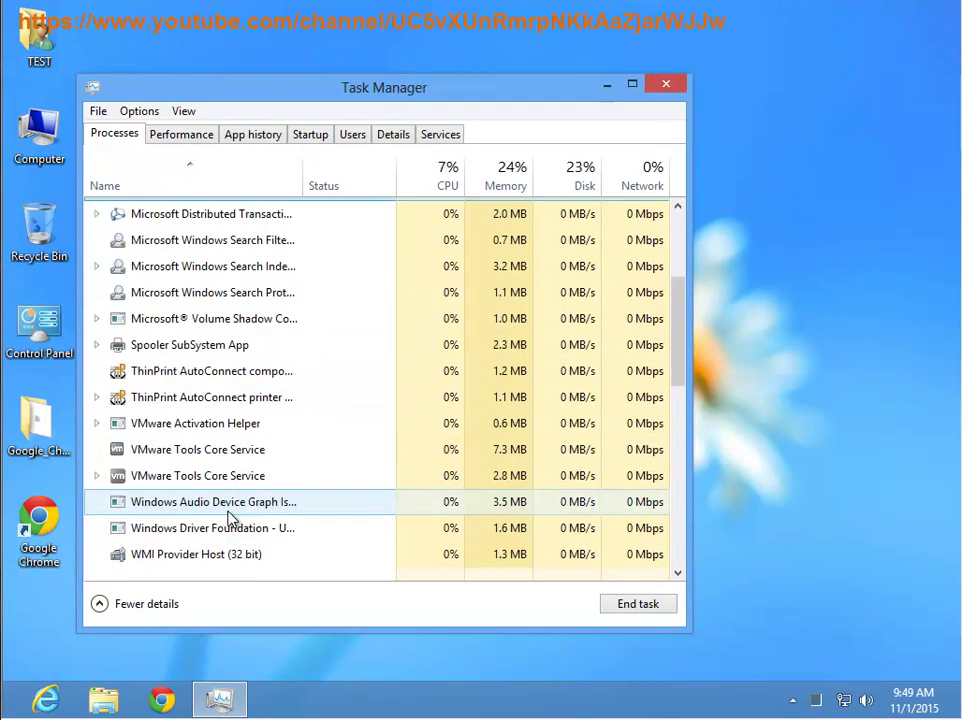
{"action": "key", "text": "c"}
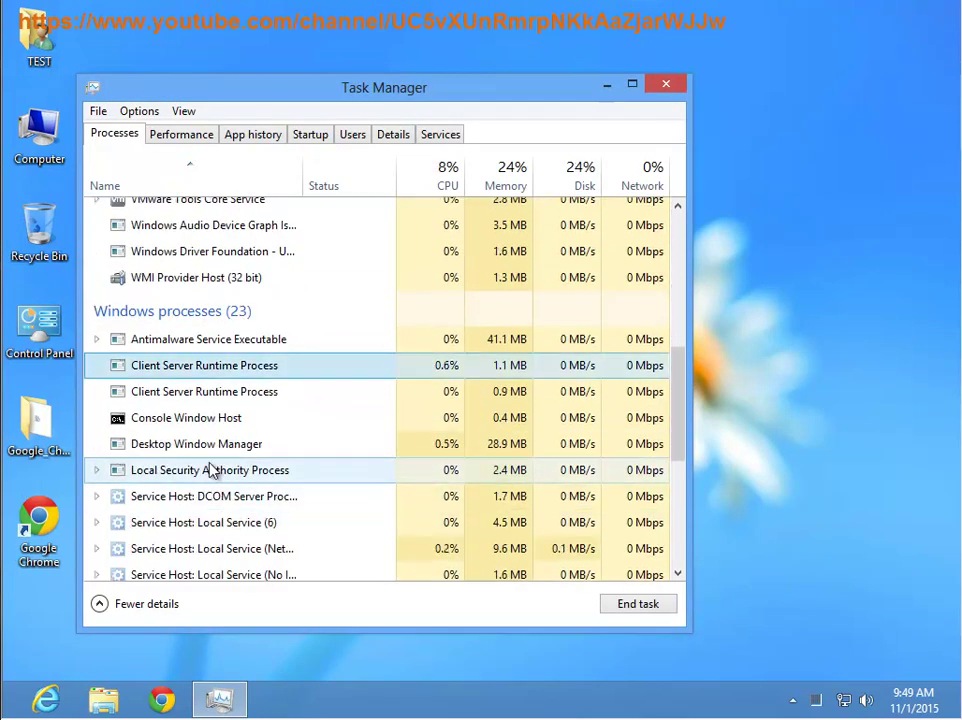
{"action": "scroll", "coordinate": [294, 344], "scroll_direction": "up", "scroll_amount": 5}
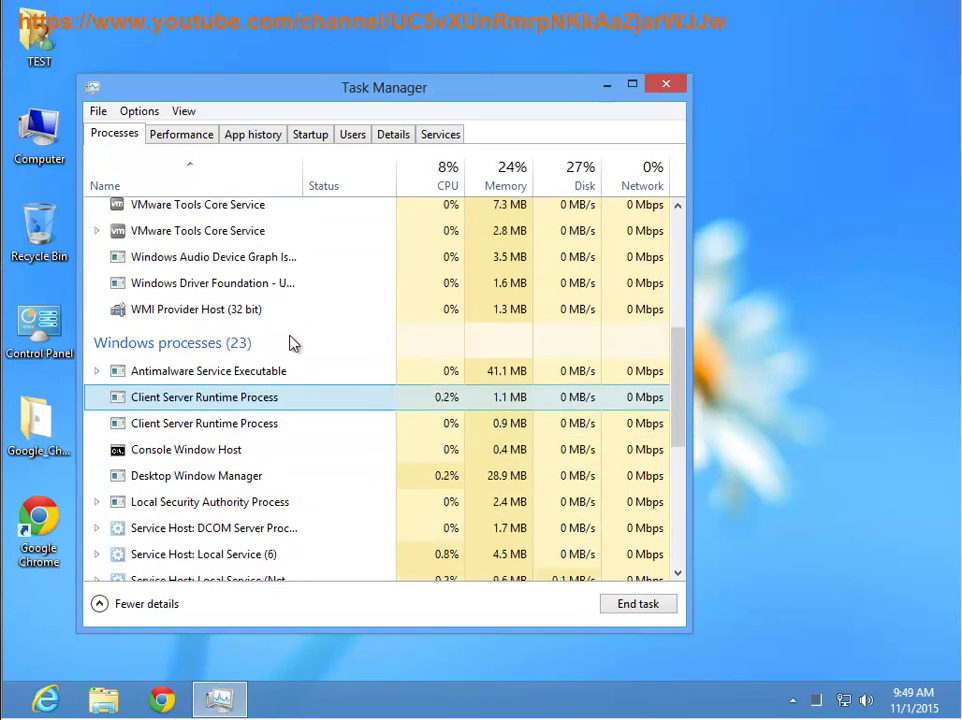
{"action": "scroll", "coordinate": [608, 86], "scroll_direction": "down", "scroll_amount": 1}
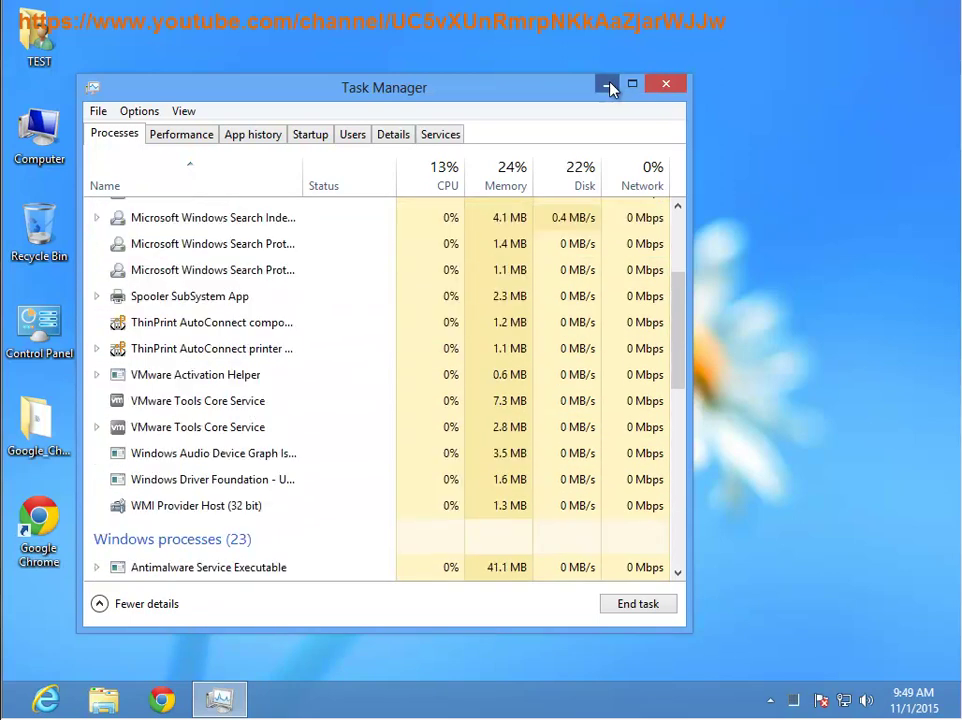
{"action": "left_click", "coordinate": [608, 86]}
Open the Google Chrome shortcut's file location, copy the folder name Chrome from its path, and close the folder window.
{"action": "right_click", "coordinate": [33, 531]}
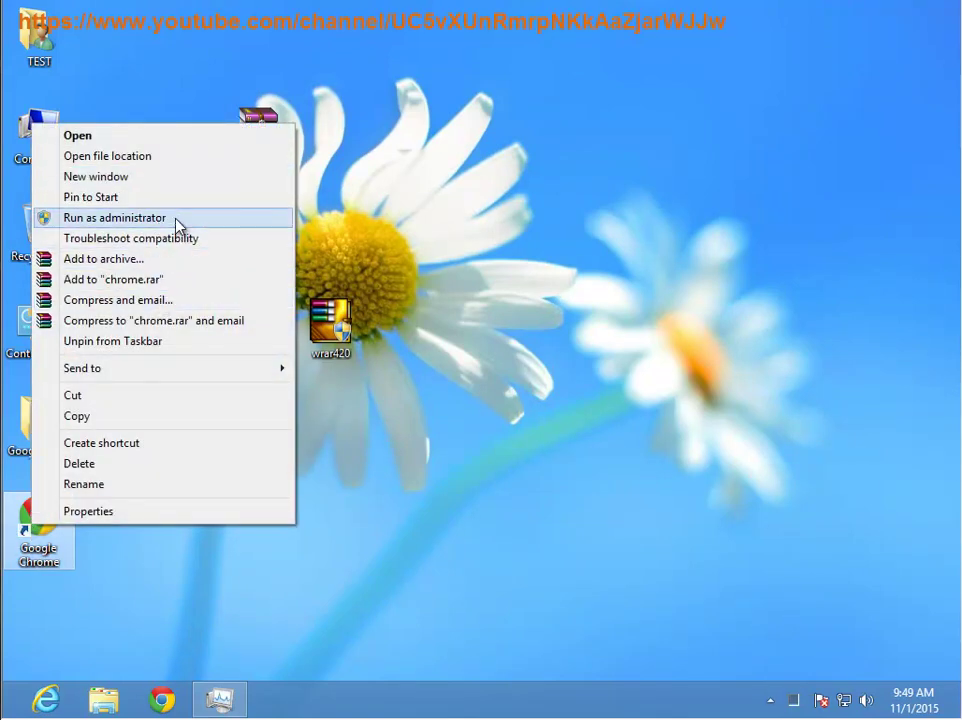
{"action": "left_click", "coordinate": [176, 158]}
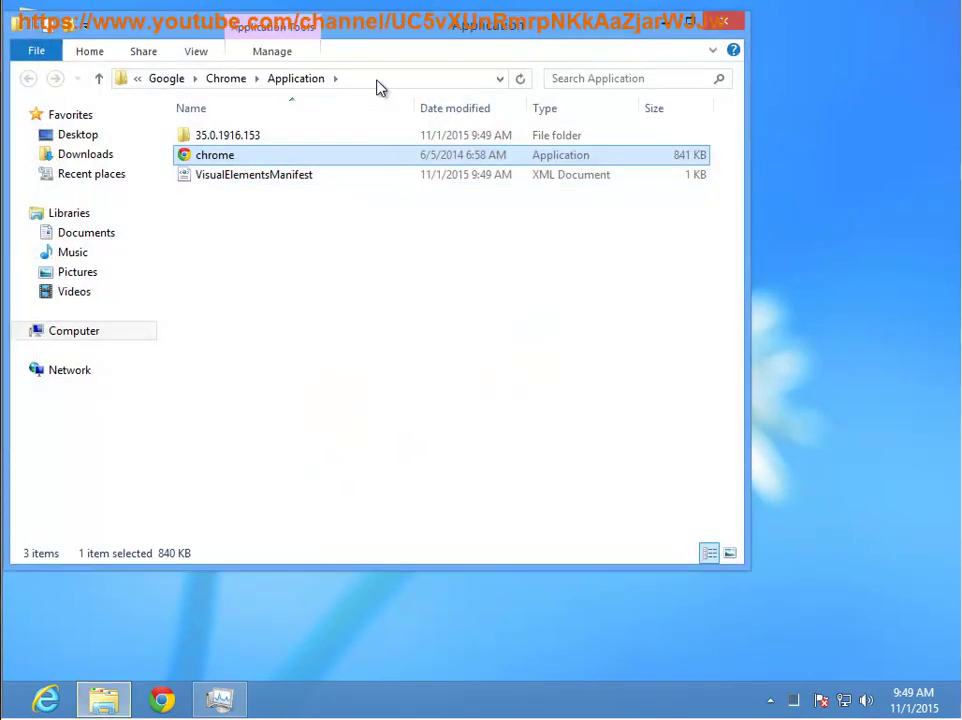
{"action": "left_click", "coordinate": [376, 80]}
{"action": "left_click", "coordinate": [358, 78]}
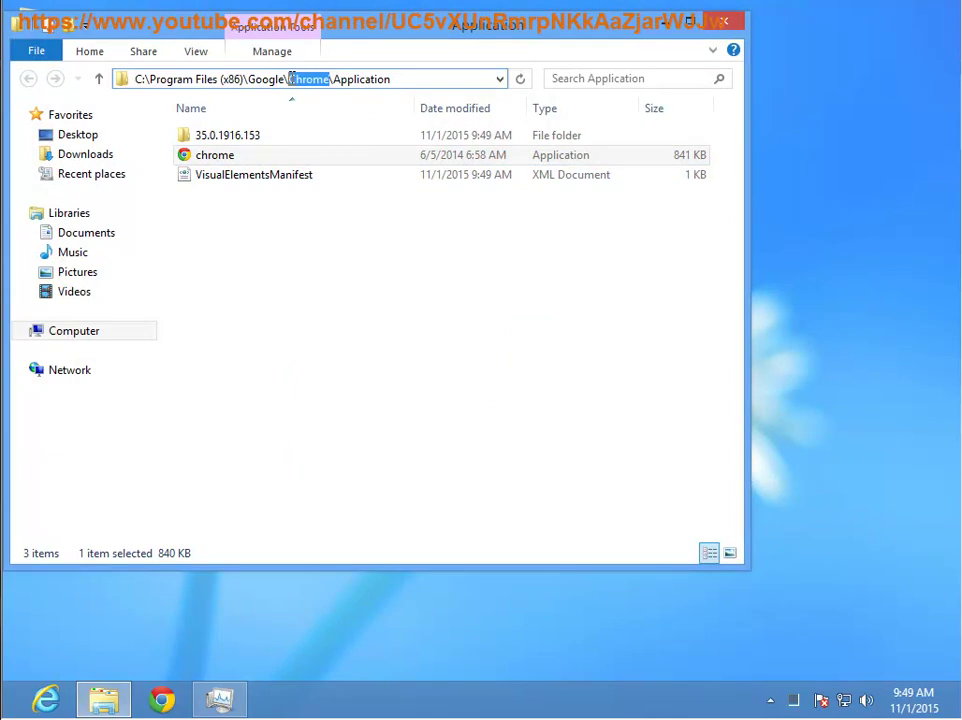
{"action": "right_click", "coordinate": [297, 78]}
{"action": "left_click", "coordinate": [333, 137]}
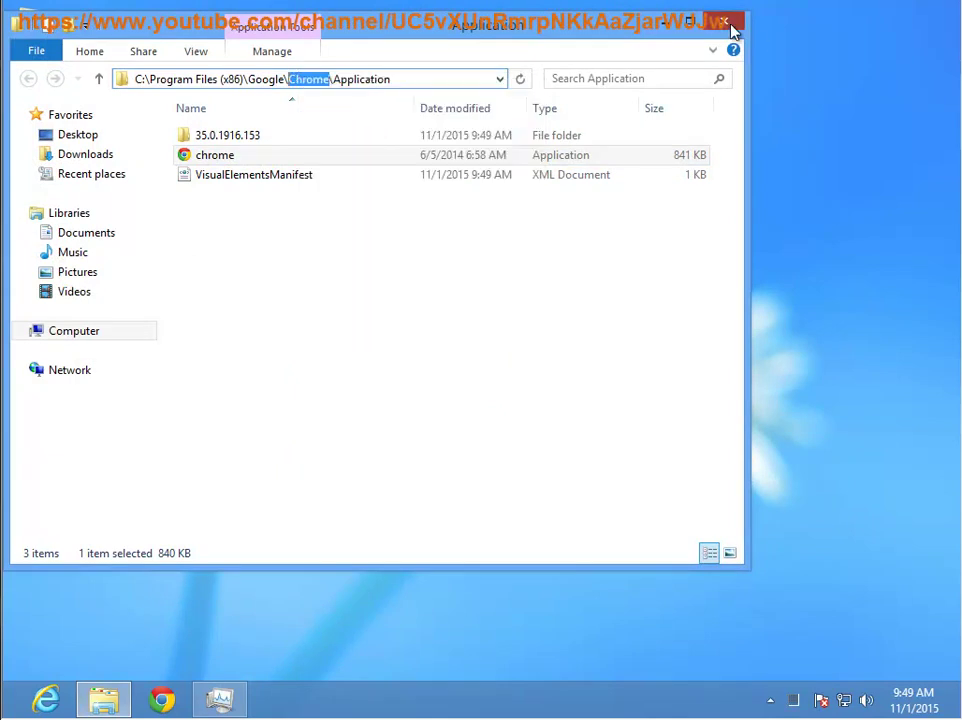
{"action": "left_click", "coordinate": [664, 21]}
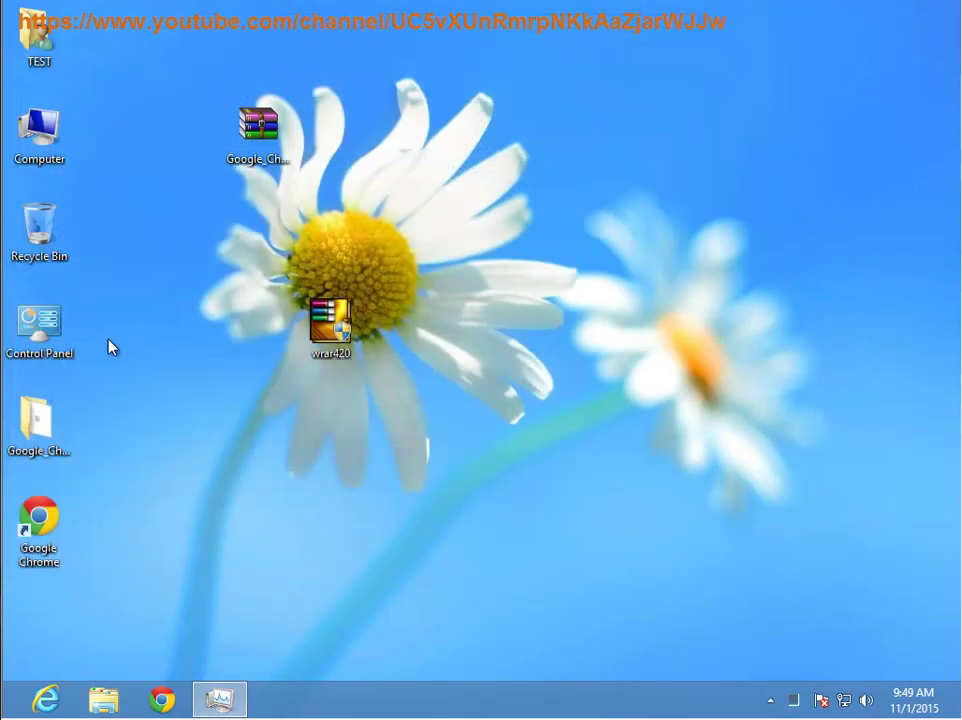
Uninstall Google Chrome through Control Panel's installed programs list, also deleting its browsing data.
{"action": "double_click", "coordinate": [57, 320]}
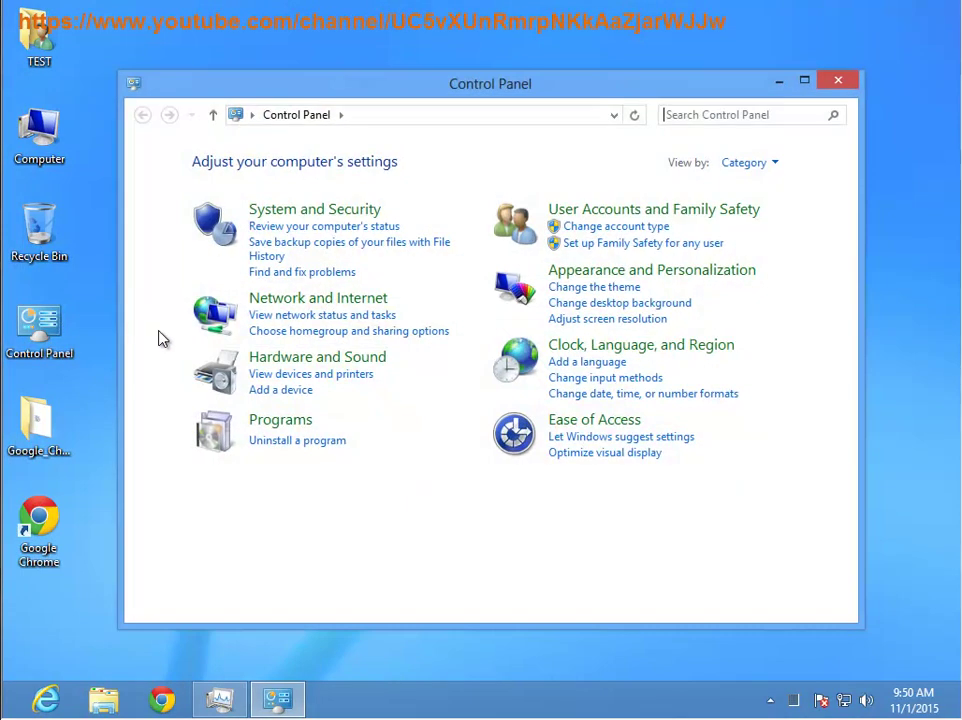
{"action": "left_click", "coordinate": [308, 441]}
{"action": "left_click", "coordinate": [577, 275]}
{"action": "left_click_drag", "start_coordinate": [614, 253], "coordinate": [426, 254]}
{"action": "double_click", "coordinate": [543, 278]}
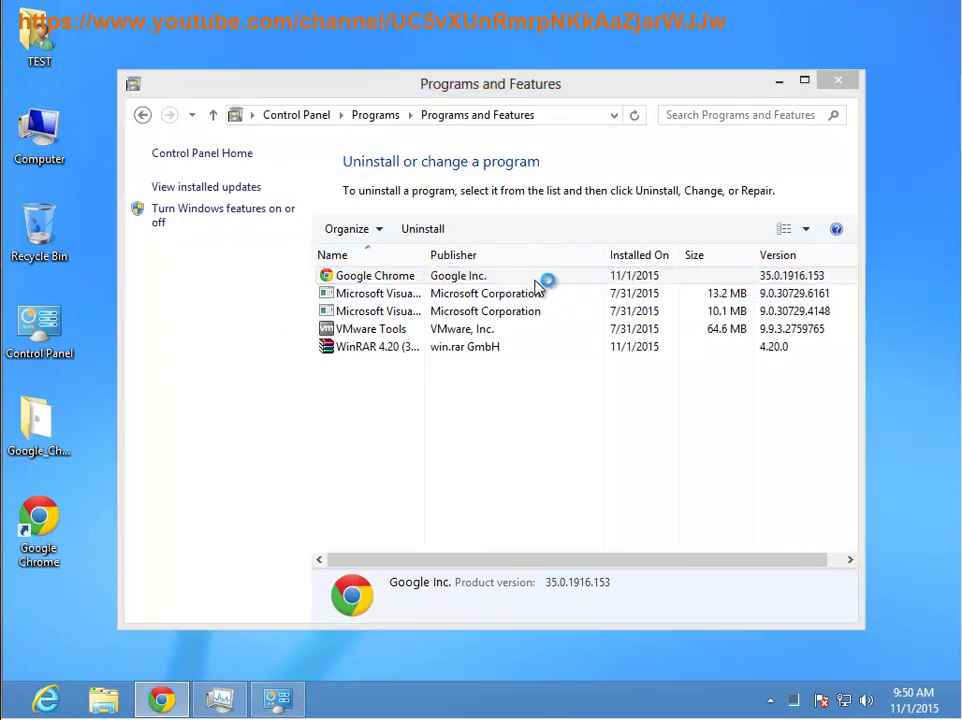
{"action": "left_click", "coordinate": [437, 350]}
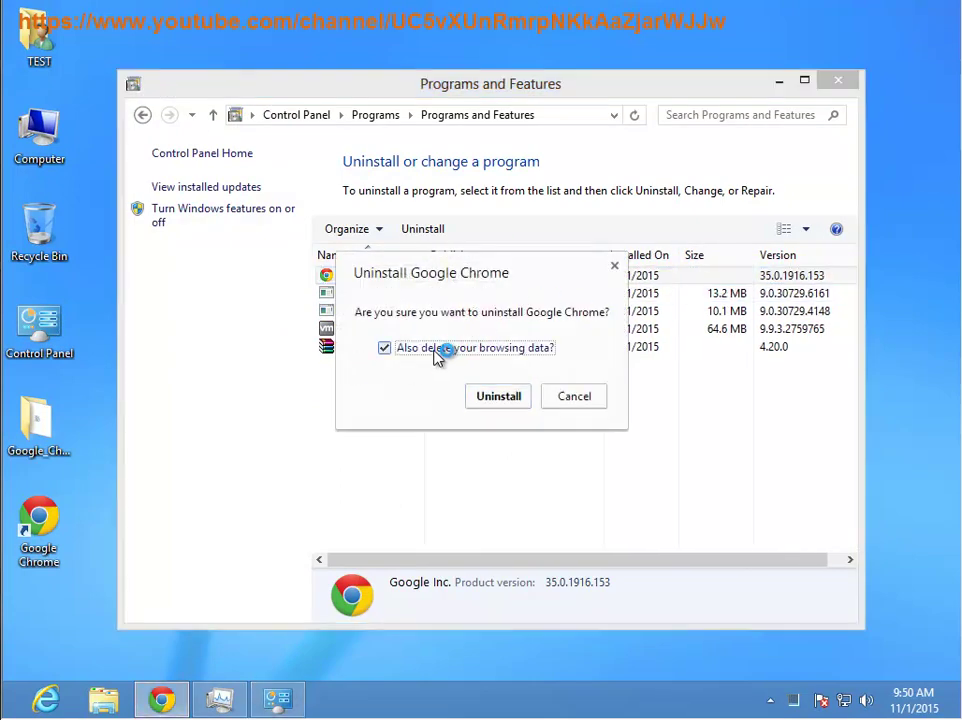
{"action": "left_click", "coordinate": [498, 396]}
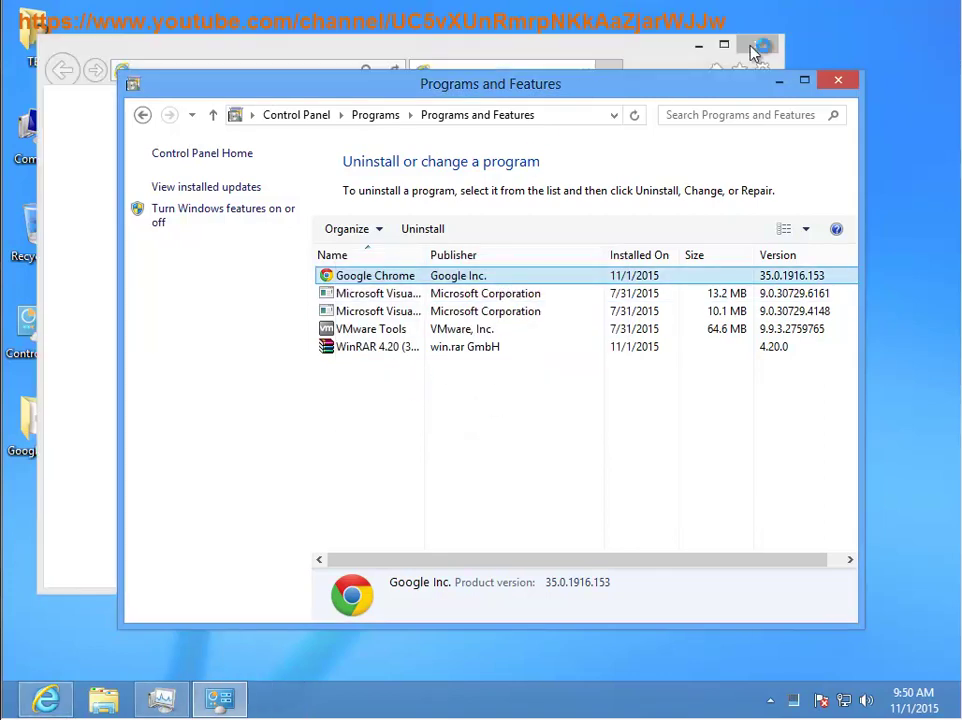
Close the web page opened by the uninstaller, refresh the list of installed programs, and close Programs and Features.
{"action": "left_click", "coordinate": [765, 45]}
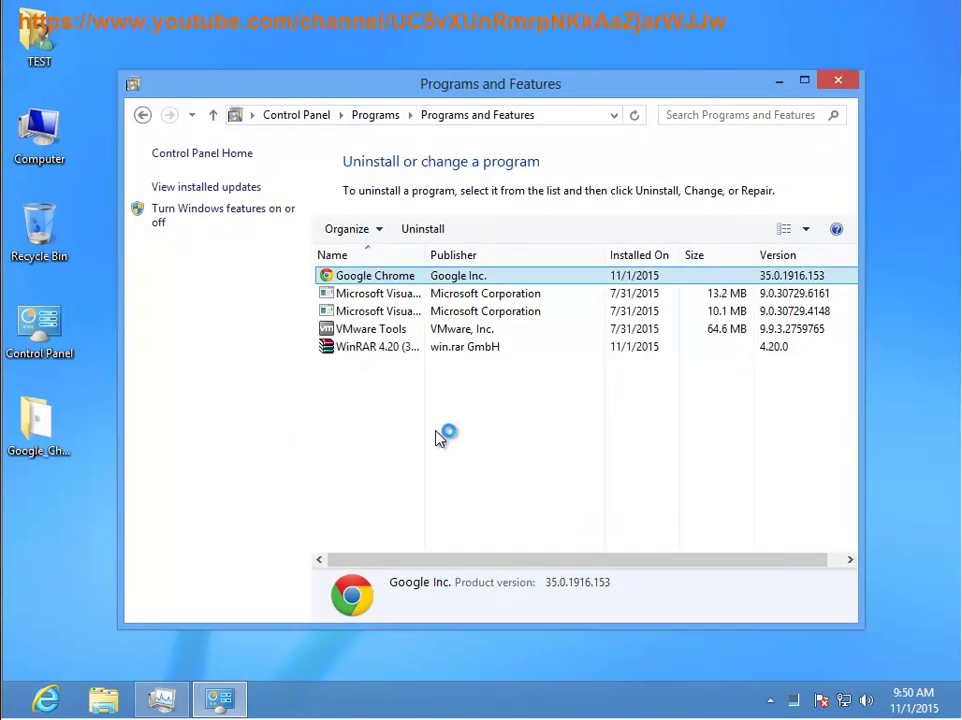
{"action": "right_click", "coordinate": [373, 392]}
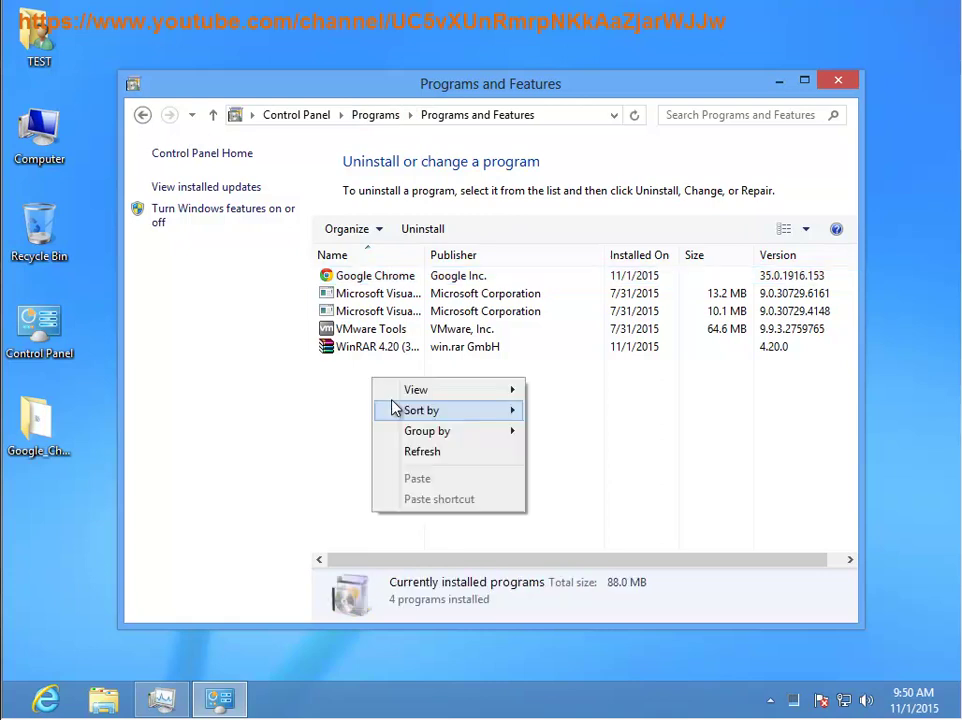
{"action": "left_click", "coordinate": [408, 451]}
{"action": "left_click", "coordinate": [838, 80]}
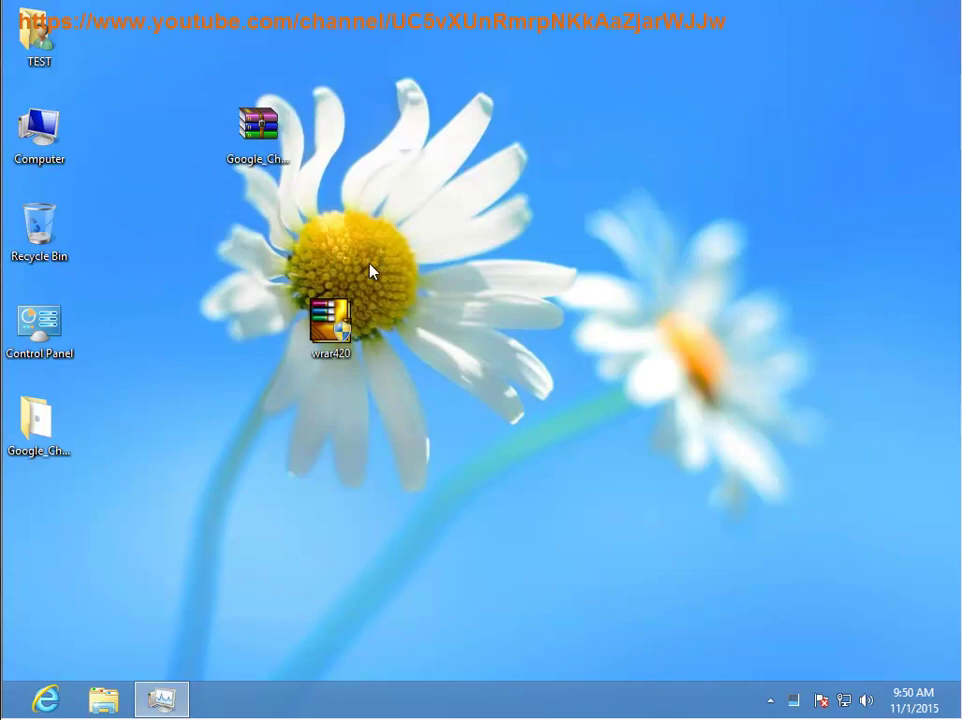
Look through the Start screen tiles and restart the computer.
{"action": "key", "text": "super"}
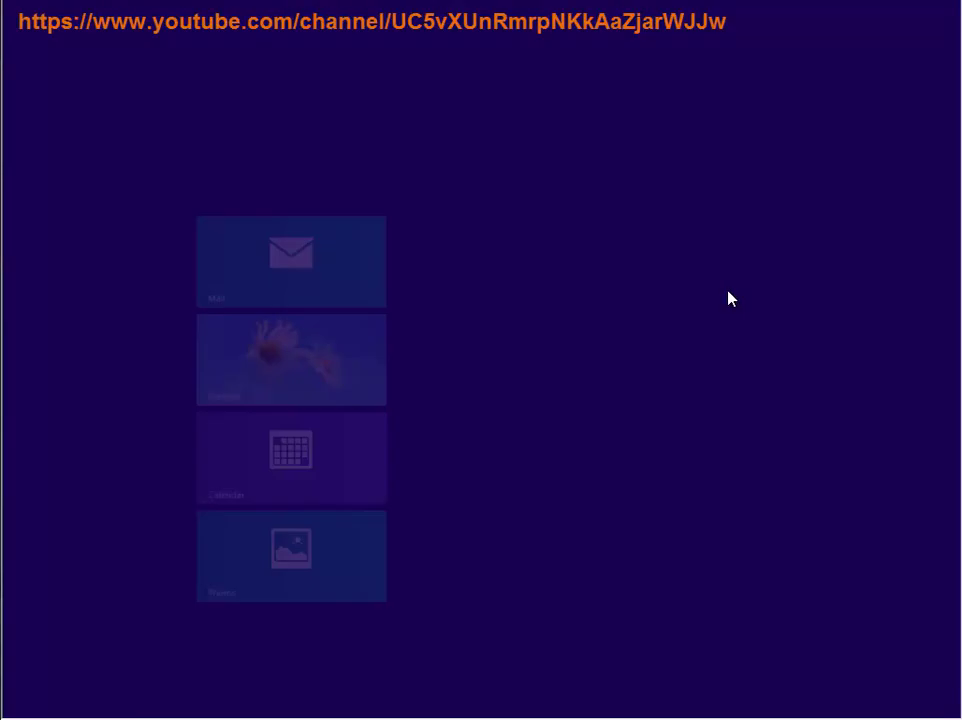
{"action": "left_click", "coordinate": [918, 707]}
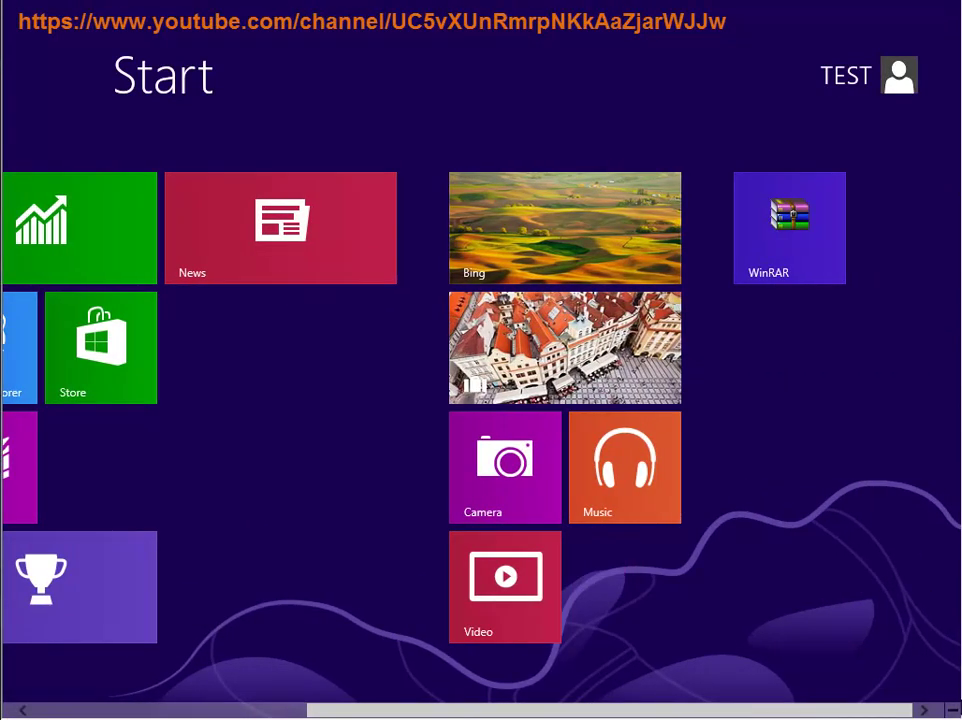
{"action": "left_click", "coordinate": [952, 707]}
{"action": "key", "text": "super"}
{"action": "key", "text": "super"}
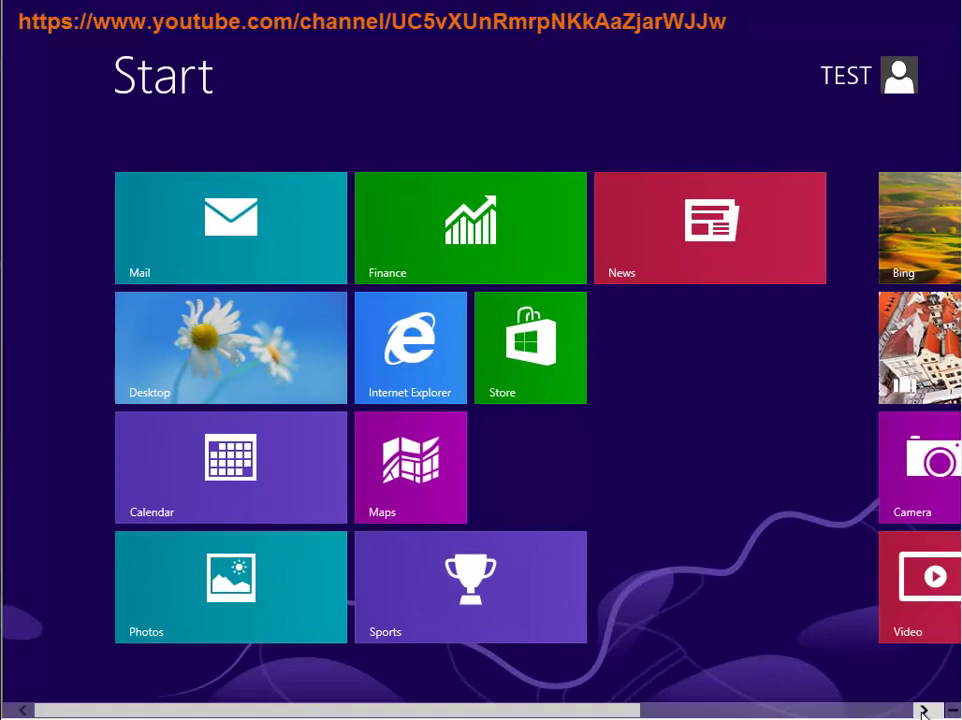
{"action": "left_click", "coordinate": [922, 710]}
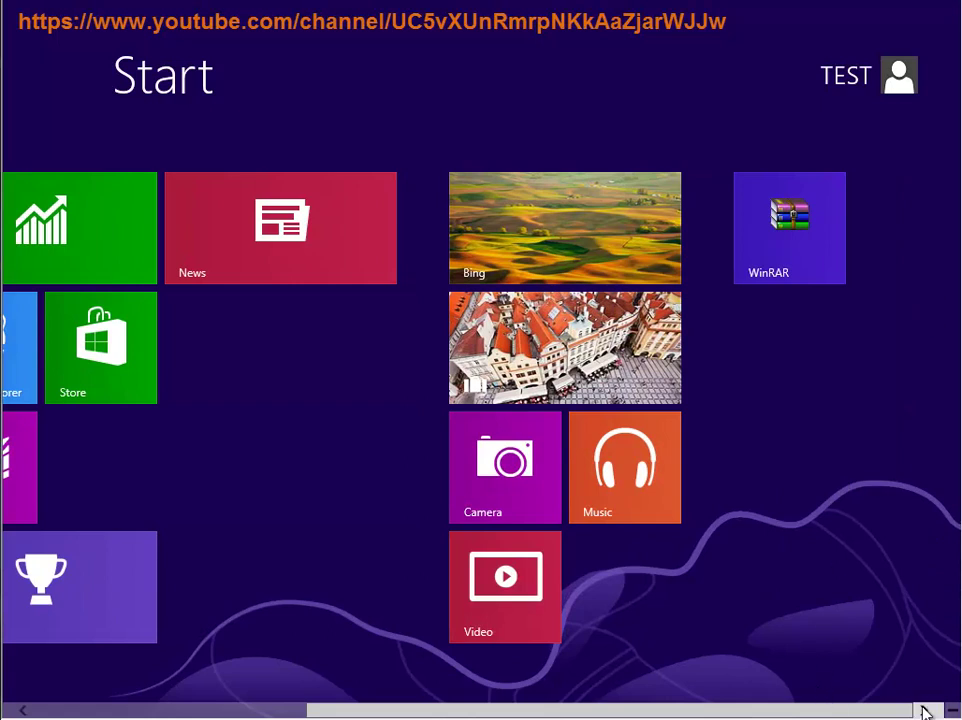
{"action": "mouse_move", "coordinate": [953, 711]}
{"action": "left_click", "coordinate": [924, 570]}
{"action": "left_click", "coordinate": [802, 582]}
{"action": "left_click", "coordinate": [809, 536]}
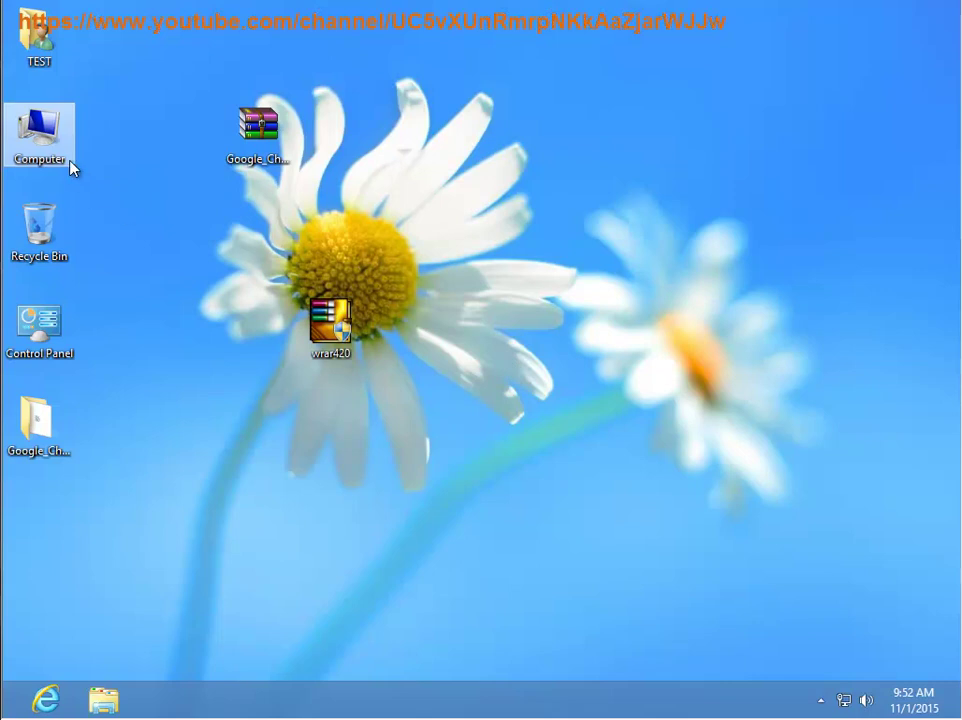
Open Computer and set the folder options to show hidden files, folders, and drives.
{"action": "double_click", "coordinate": [20, 146]}
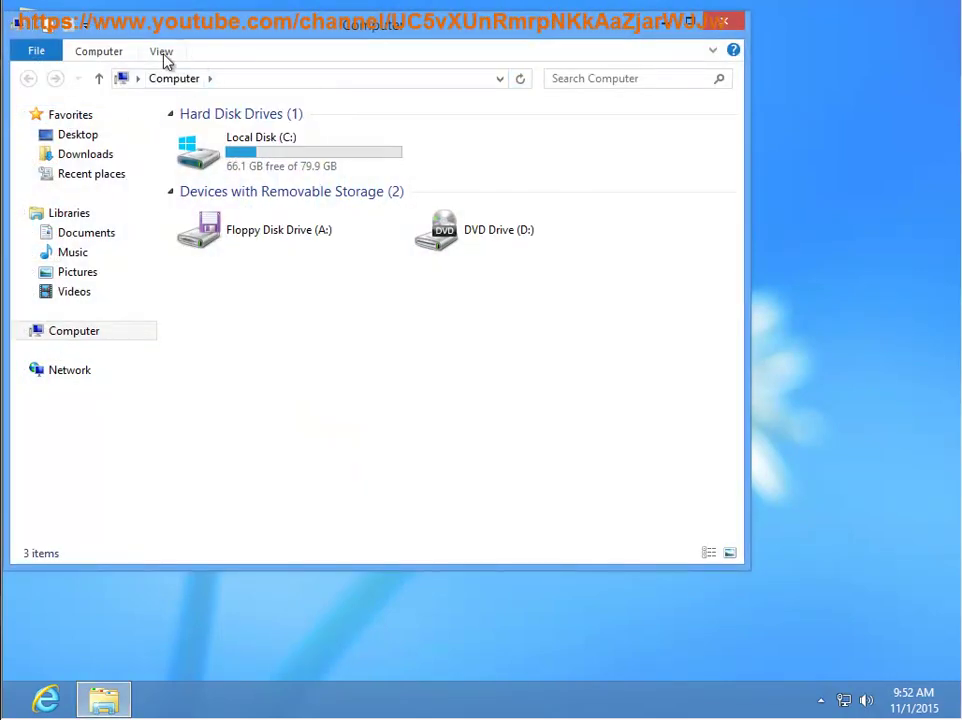
{"action": "left_click", "coordinate": [163, 55]}
{"action": "left_click", "coordinate": [729, 121]}
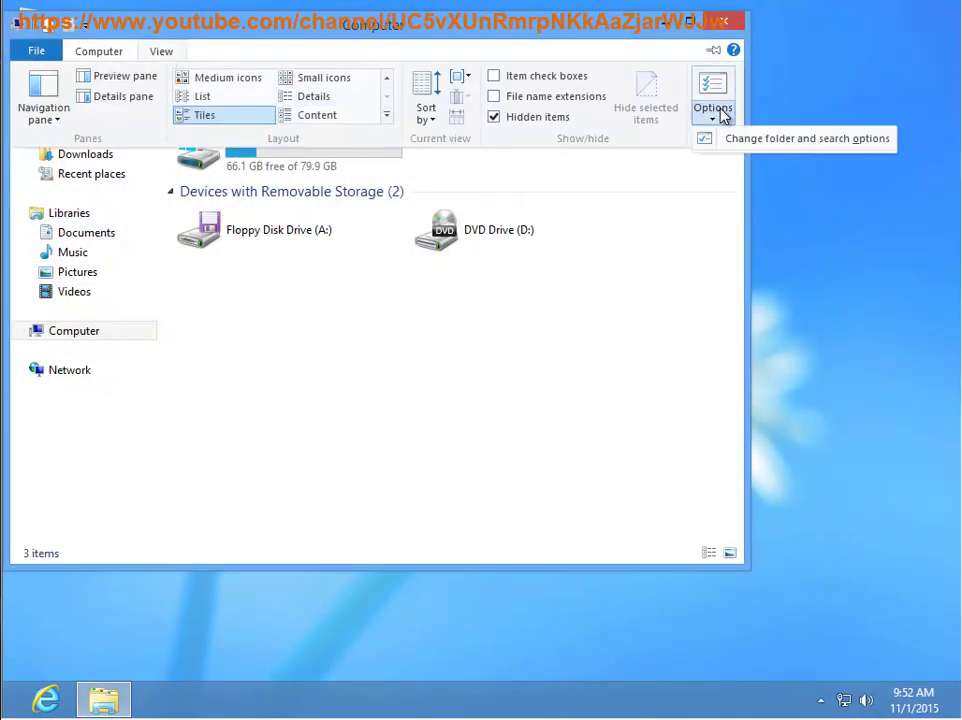
{"action": "left_click", "coordinate": [729, 140]}
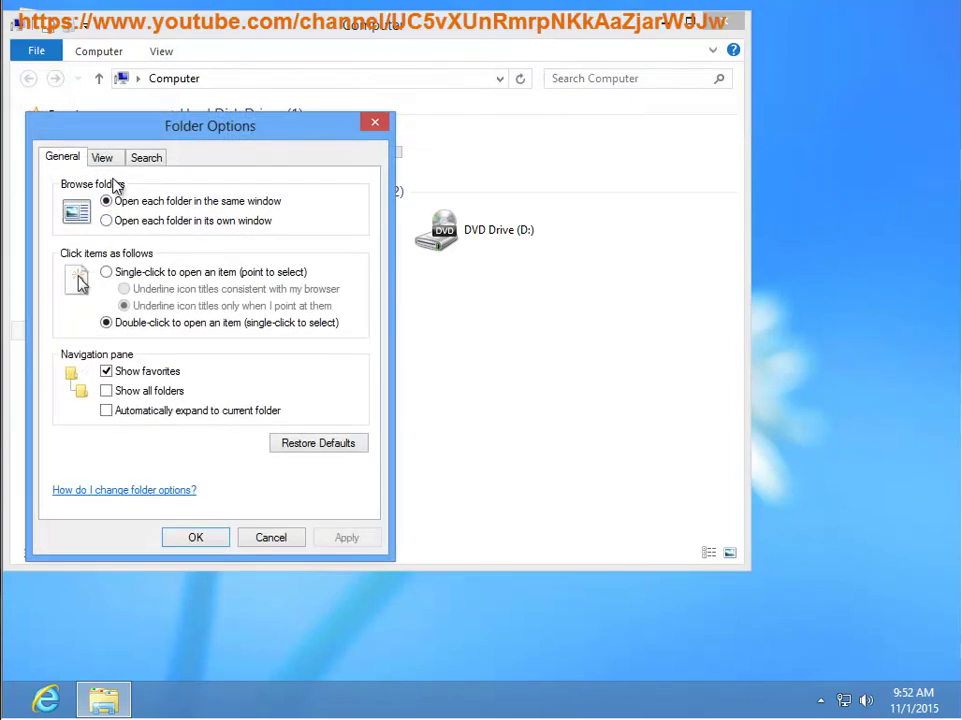
{"action": "left_click", "coordinate": [102, 157]}
{"action": "left_click", "coordinate": [109, 417]}
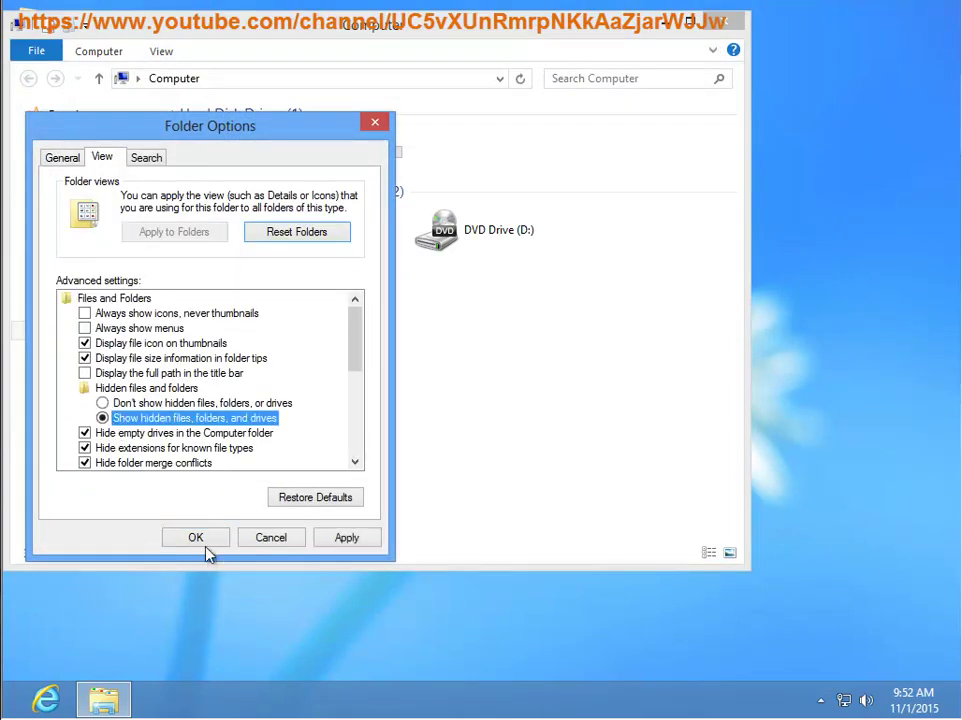
{"action": "left_click", "coordinate": [197, 537]}
Search the Computer window for leftover files matching "Google".
{"action": "left_click", "coordinate": [552, 78]}
{"action": "right_click", "coordinate": [552, 78]}
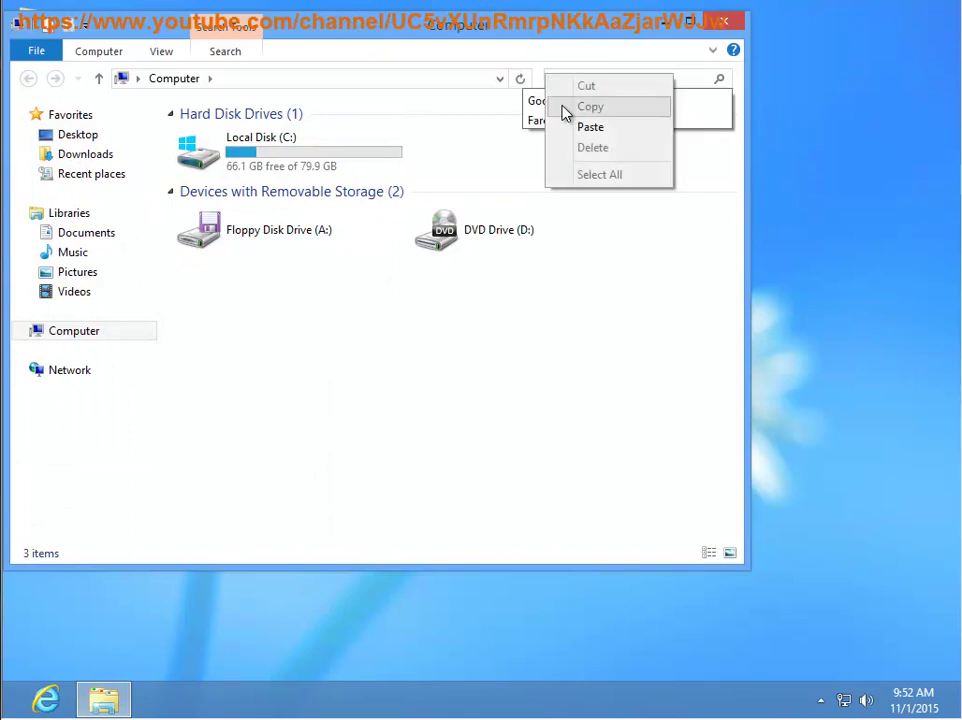
{"action": "left_click", "coordinate": [575, 128]}
Open the Registry Editor with administrator permission and search keys, values and data for "Google".
{"action": "key", "text": "super+r"}
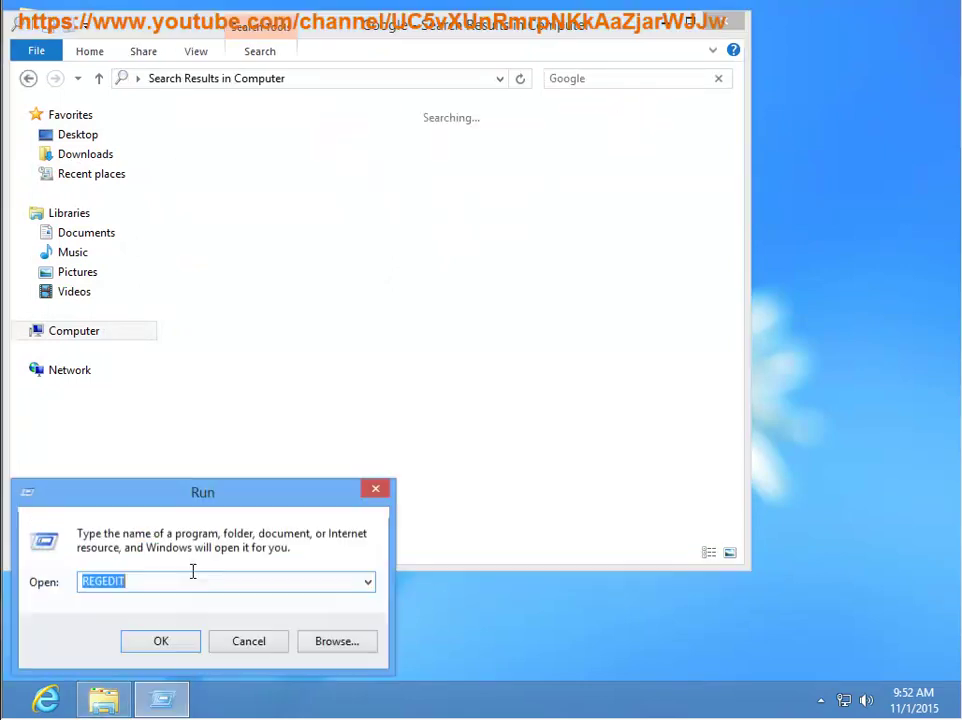
{"action": "left_click", "coordinate": [192, 642]}
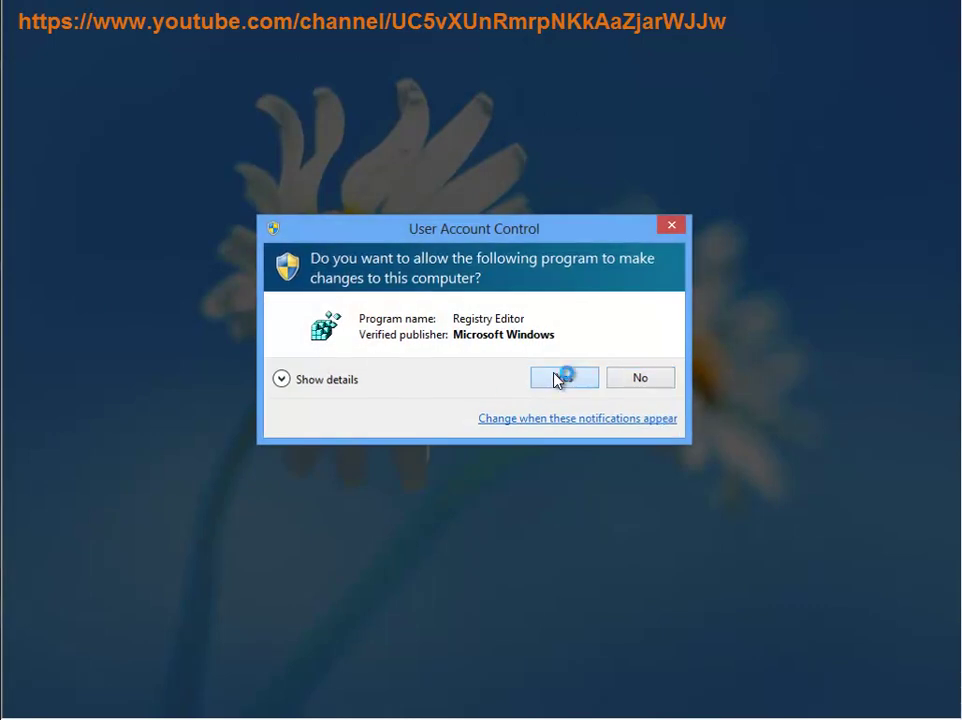
{"action": "left_click", "coordinate": [562, 378]}
{"action": "key", "text": "ctrl+f"}
{"action": "type", "text": "Google"}
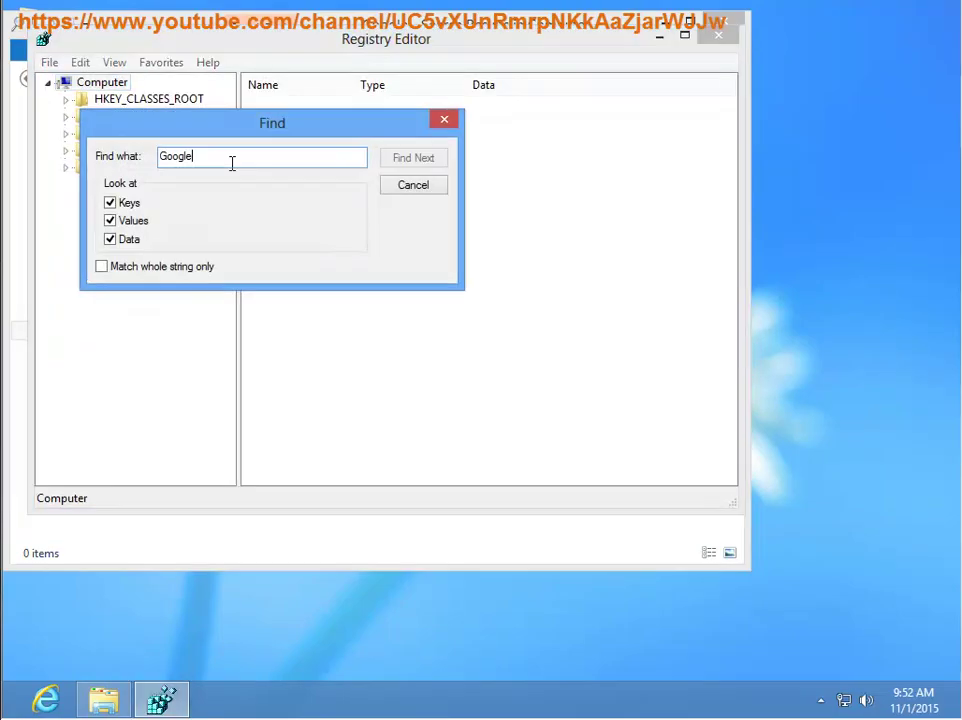
{"action": "left_click", "coordinate": [430, 160]}
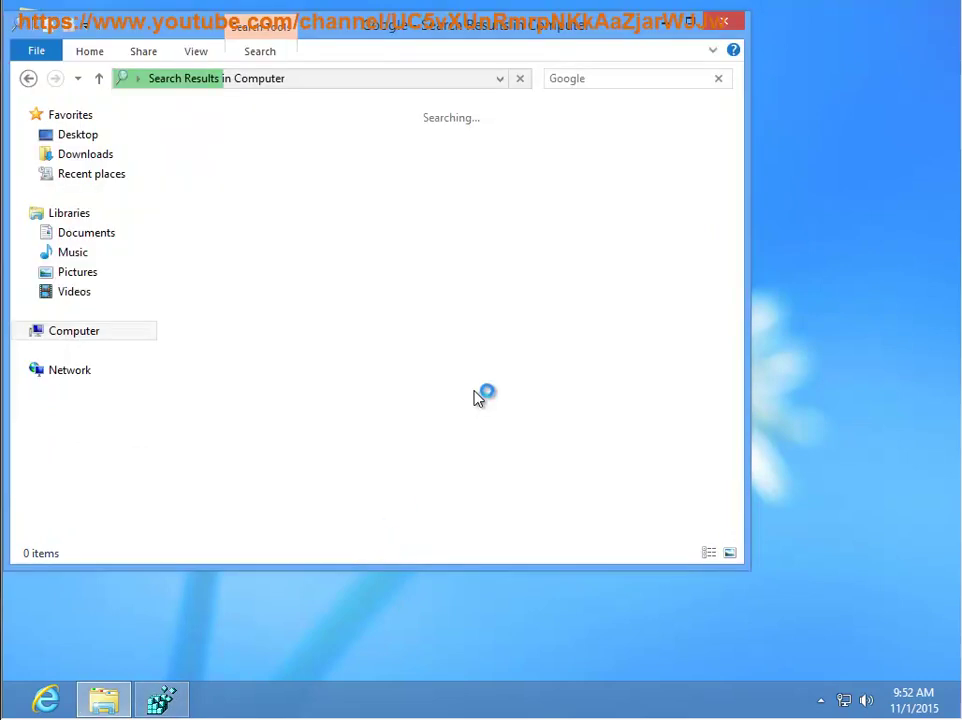
{"action": "left_click_drag", "start_coordinate": [412, 30], "coordinate": [436, 270]}
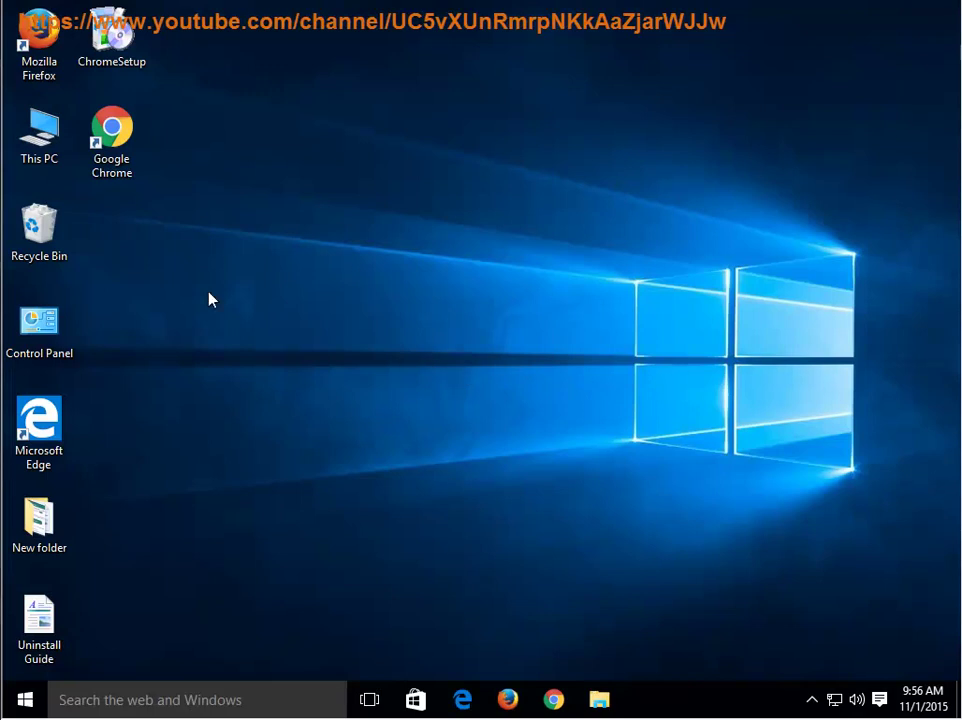
Start Task Manager on the Windows 10 desktop and open the file location of the Google Installer (32 bit) process.
{"action": "left_click", "coordinate": [115, 145]}
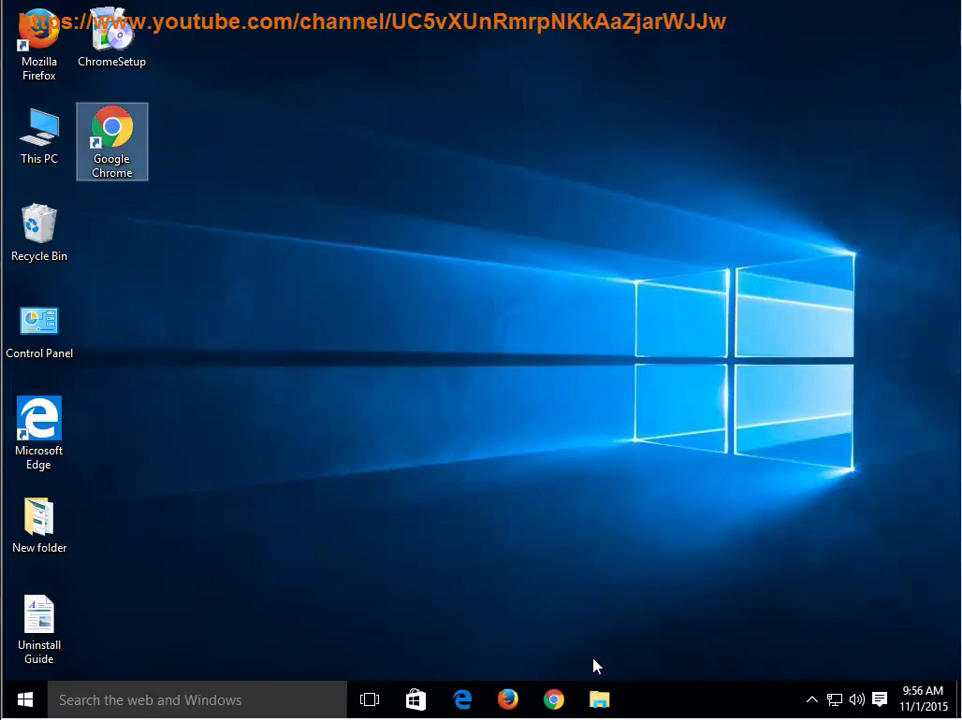
{"action": "right_click", "coordinate": [653, 699]}
{"action": "left_click", "coordinate": [694, 638]}
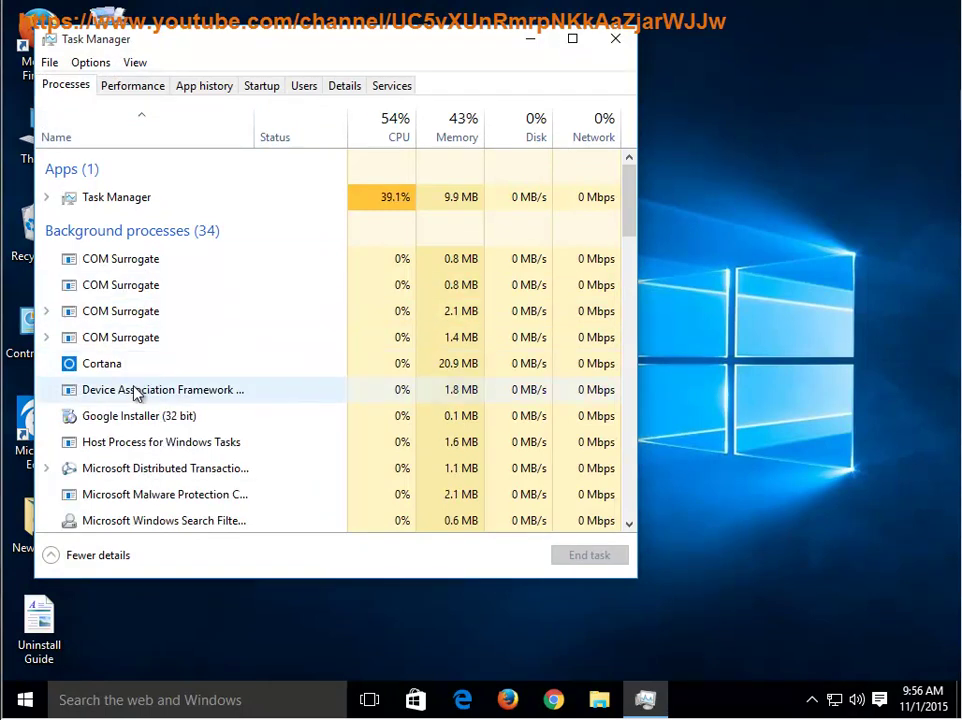
{"action": "right_click", "coordinate": [204, 422]}
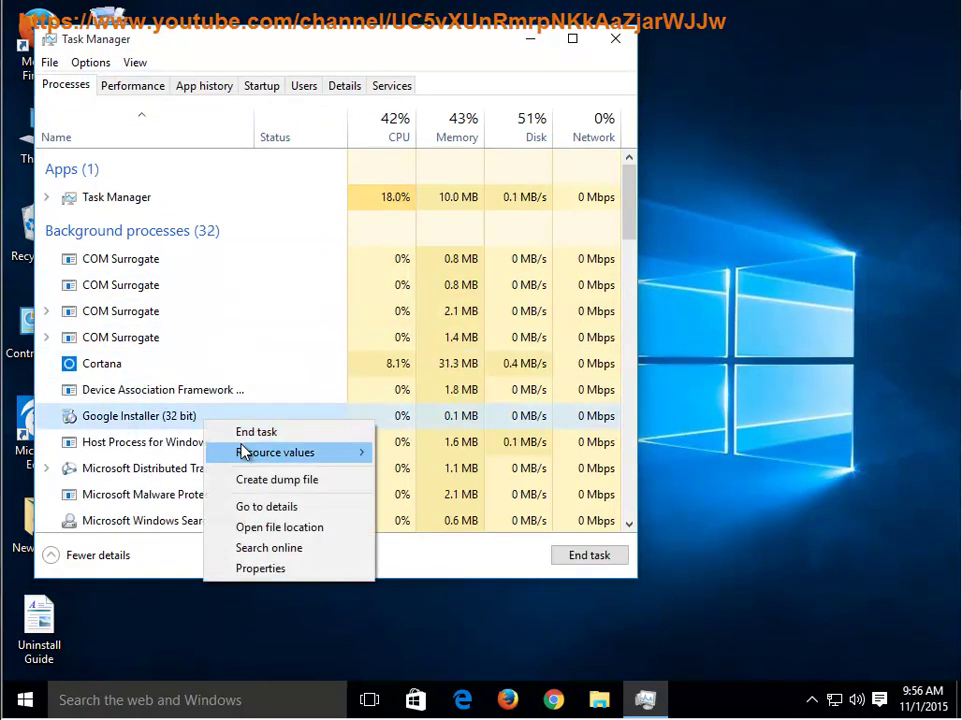
{"action": "left_click", "coordinate": [262, 527]}
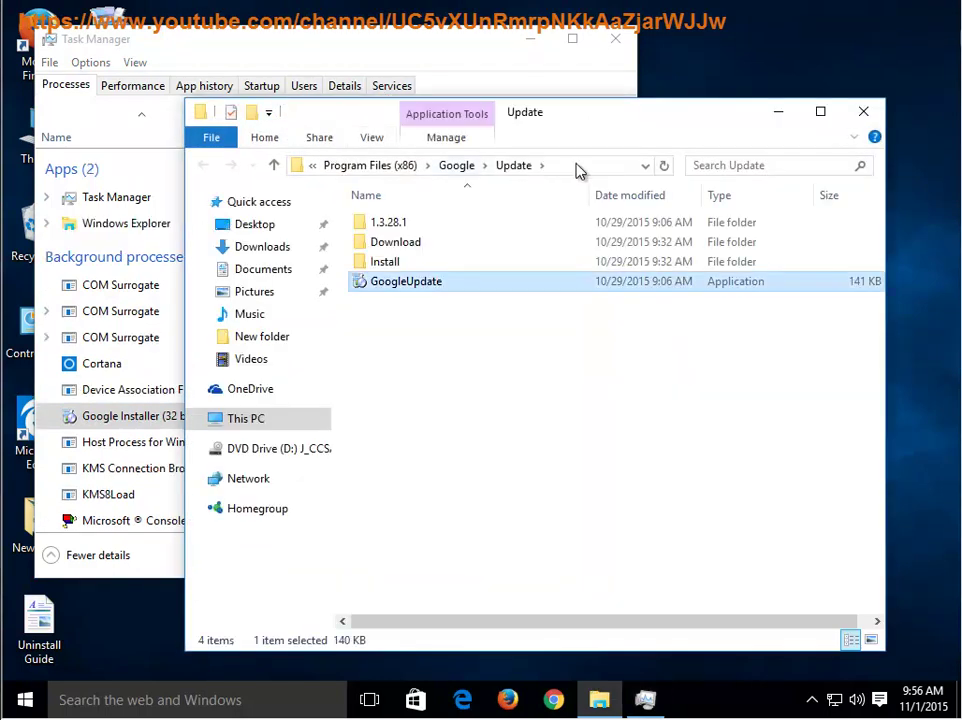
Copy the path of the Google Update folder, and minimize the folder window and Task Manager.
{"action": "left_click", "coordinate": [575, 167]}
{"action": "left_click", "coordinate": [459, 167]}
{"action": "right_click", "coordinate": [428, 172]}
{"action": "left_click", "coordinate": [468, 232]}
{"action": "left_click", "coordinate": [788, 117]}
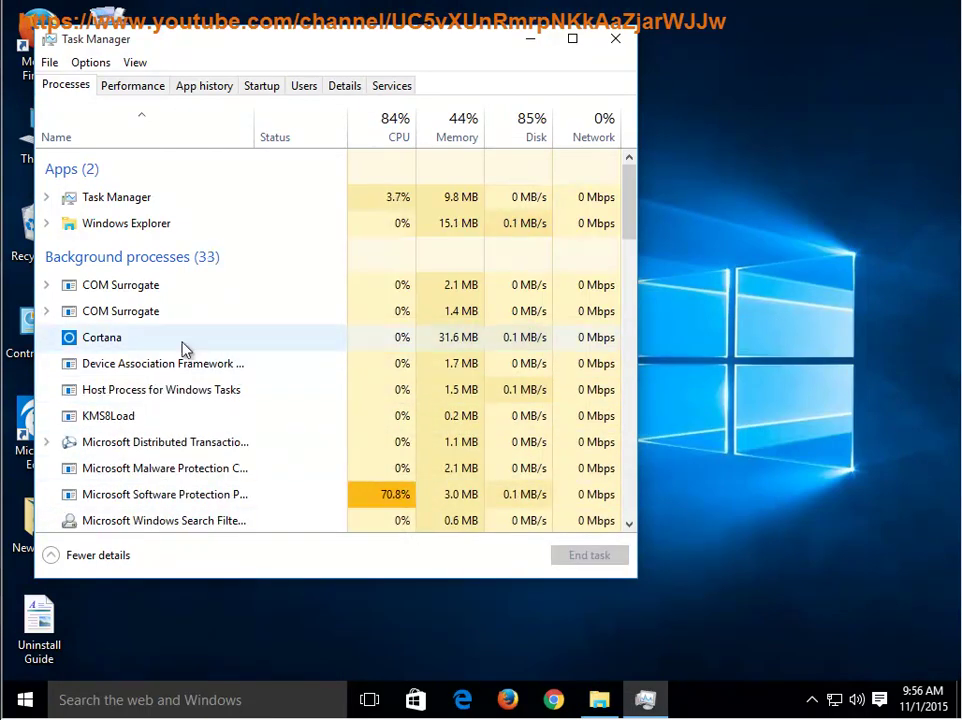
{"action": "left_click", "coordinate": [533, 43]}
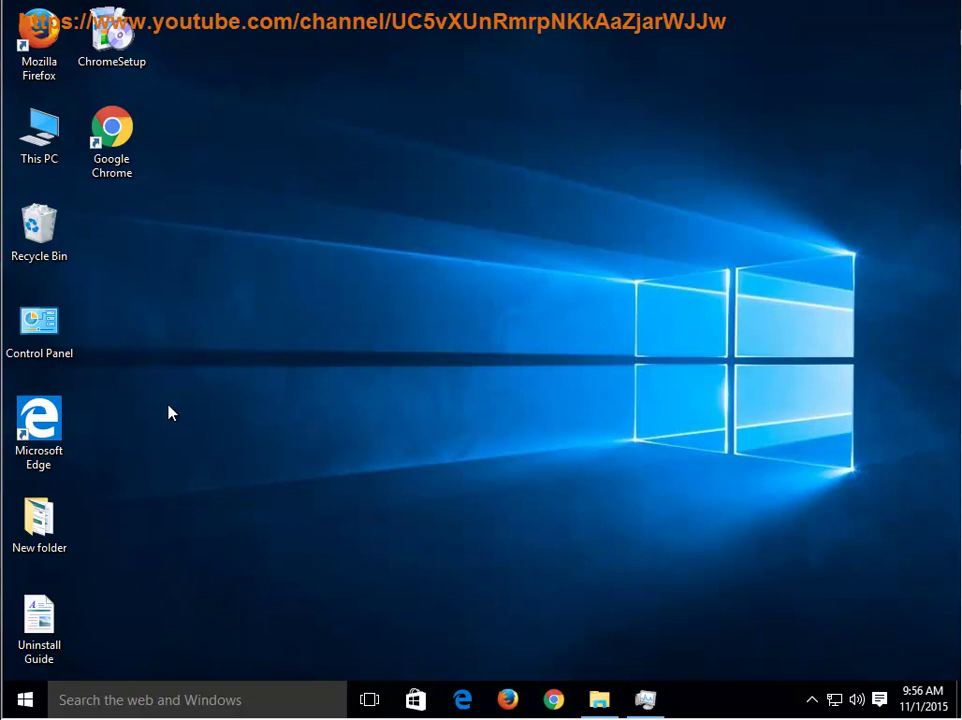
Uninstall Google Chrome from Control Panel's list of installed programs, also deleting the browsing data.
{"action": "double_click", "coordinate": [55, 338]}
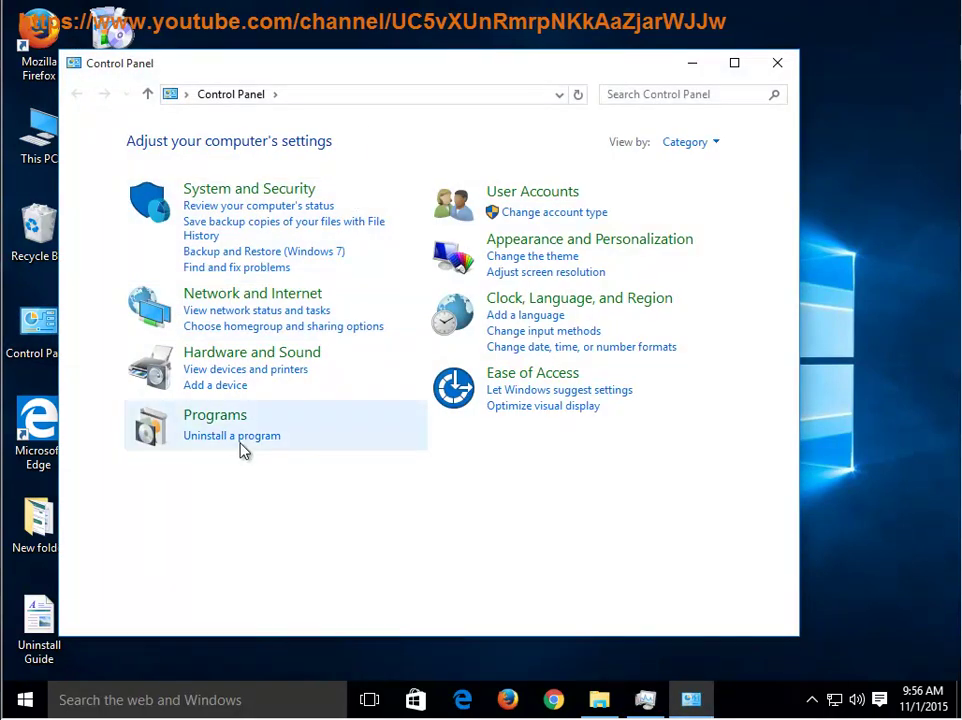
{"action": "left_click", "coordinate": [245, 447]}
{"action": "left_click", "coordinate": [345, 158]}
{"action": "left_click", "coordinate": [346, 258]}
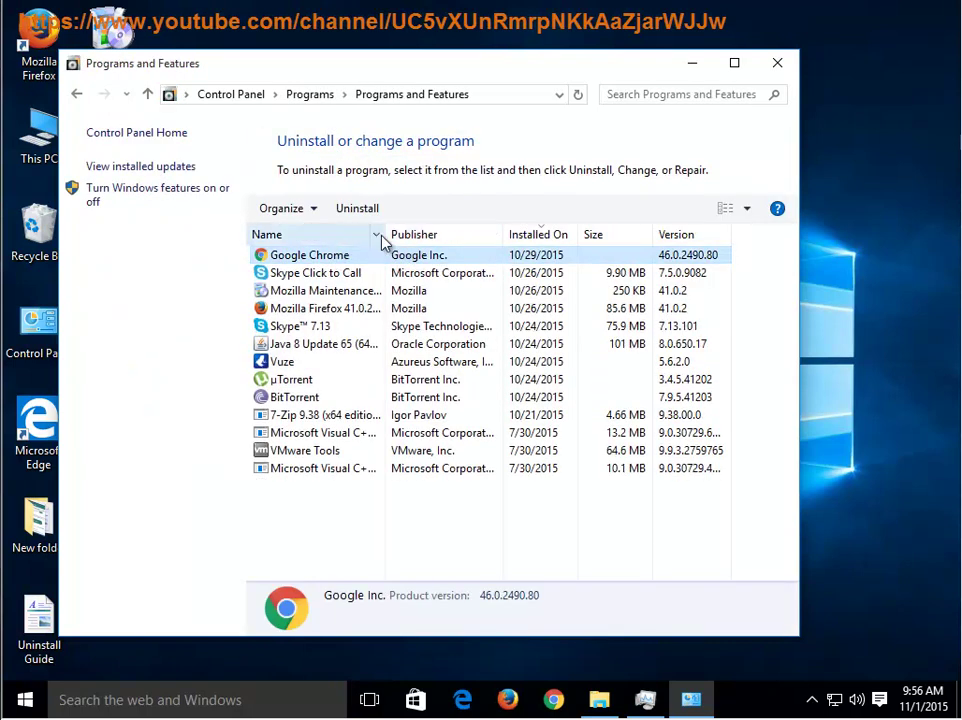
{"action": "left_click_drag", "start_coordinate": [385, 235], "coordinate": [356, 234]}
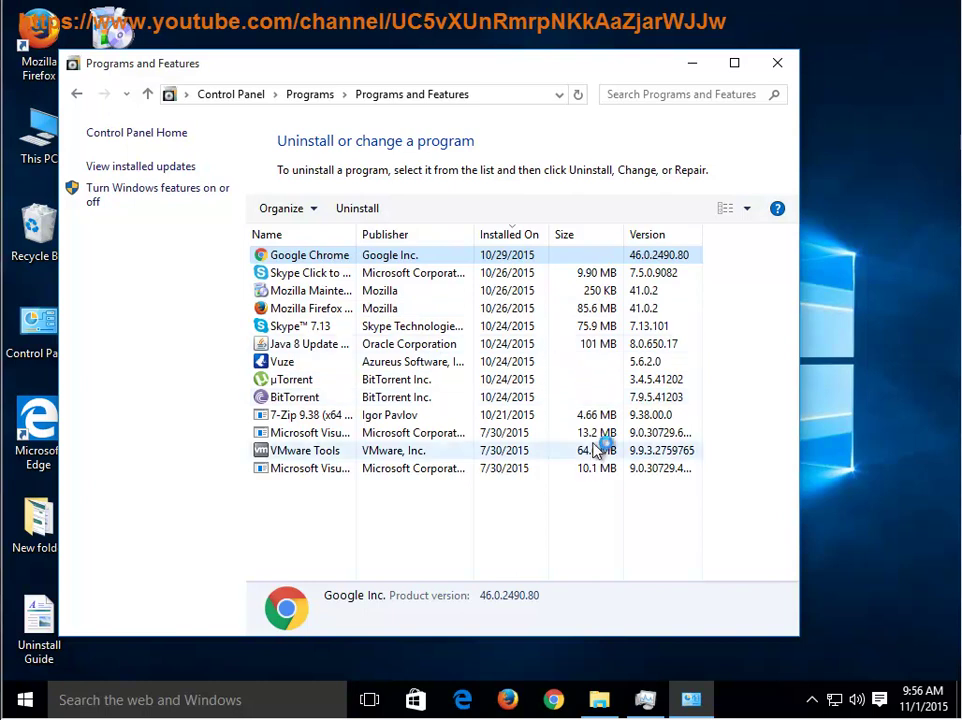
{"action": "left_click_drag", "start_coordinate": [402, 73], "coordinate": [352, 31]}
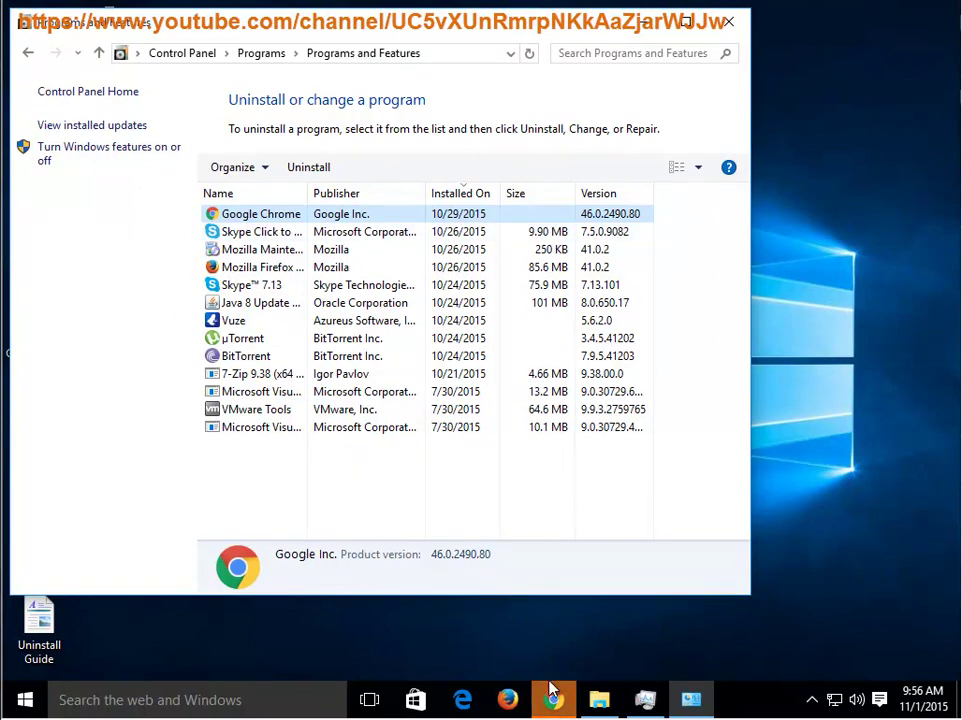
{"action": "left_click", "coordinate": [552, 697]}
{"action": "left_click_drag", "start_coordinate": [490, 282], "coordinate": [358, 262]}
{"action": "left_click", "coordinate": [340, 327]}
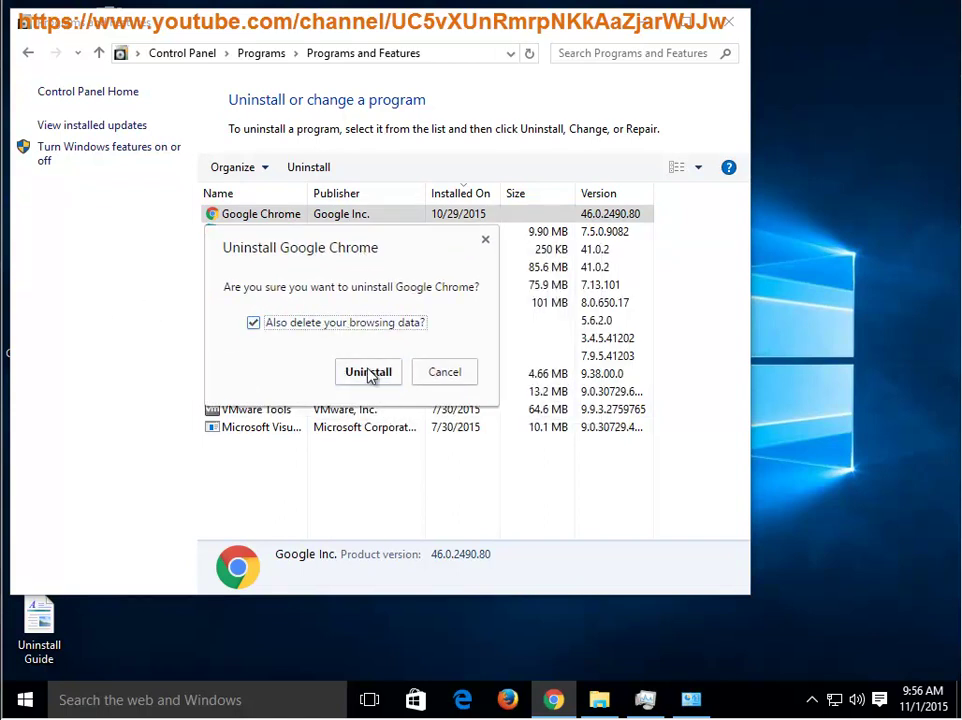
{"action": "left_click", "coordinate": [368, 372]}
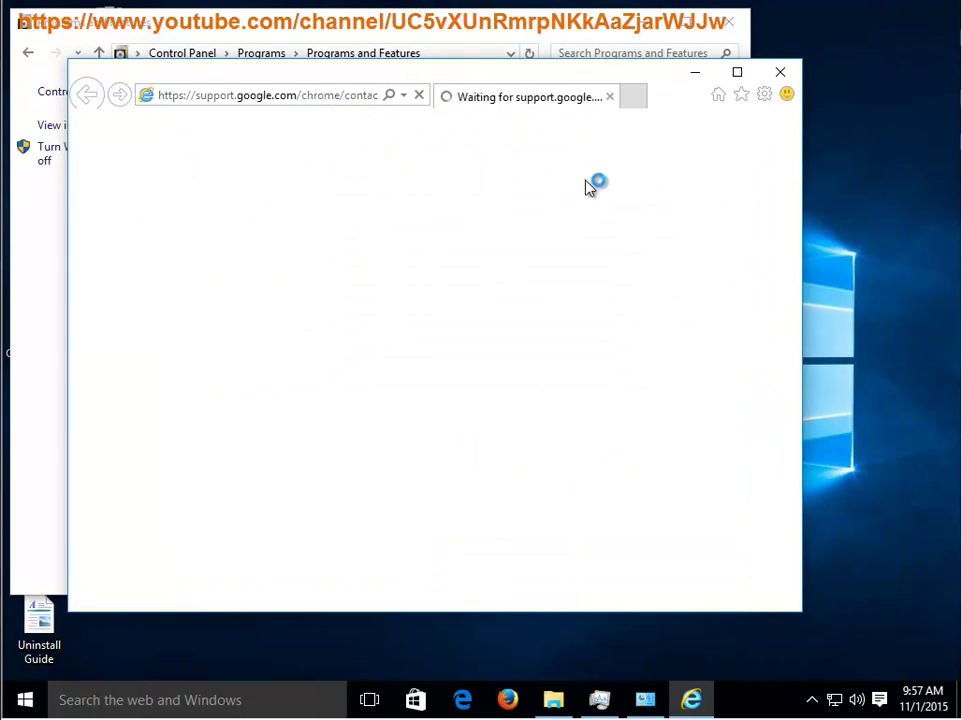
Examine the version details in the uninstall page's address and read through its feedback survey.
{"action": "left_click", "coordinate": [307, 103]}
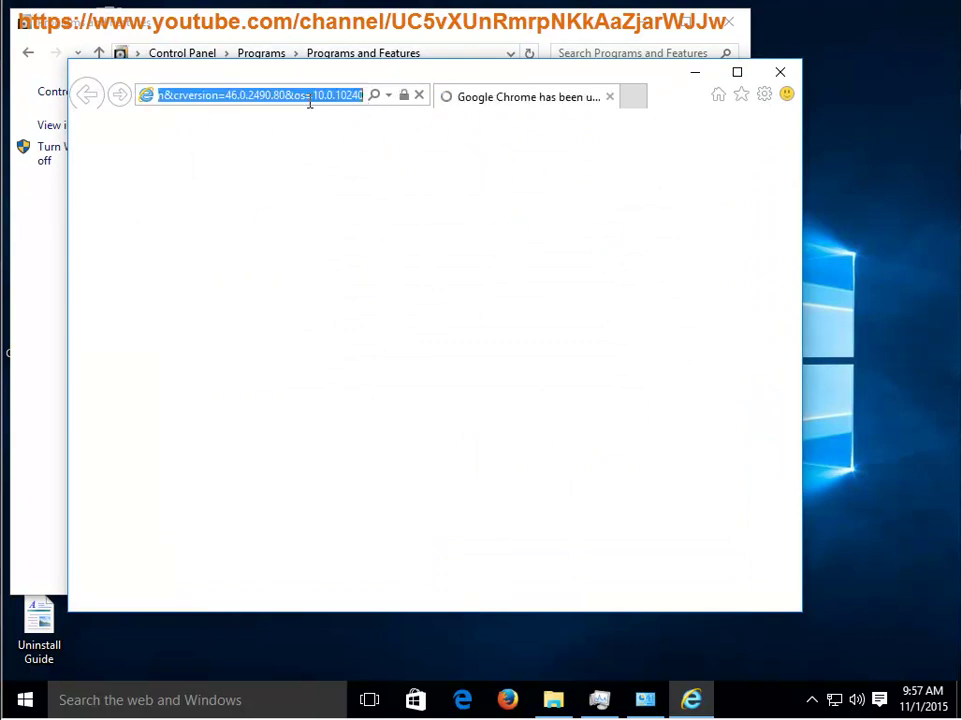
{"action": "left_click", "coordinate": [253, 96]}
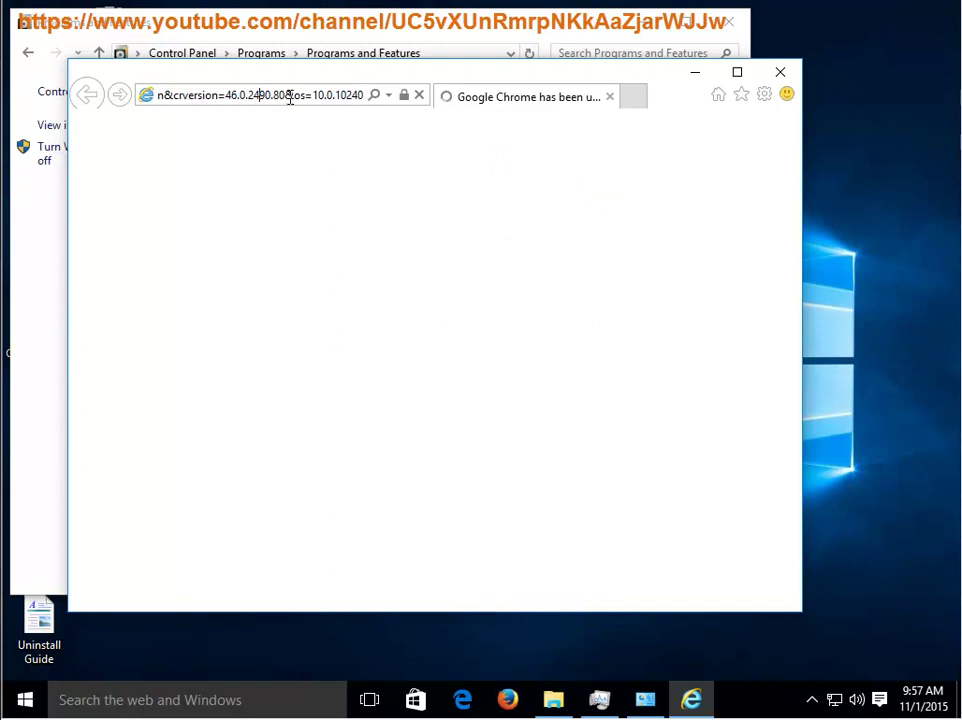
{"action": "double_click", "coordinate": [252, 95]}
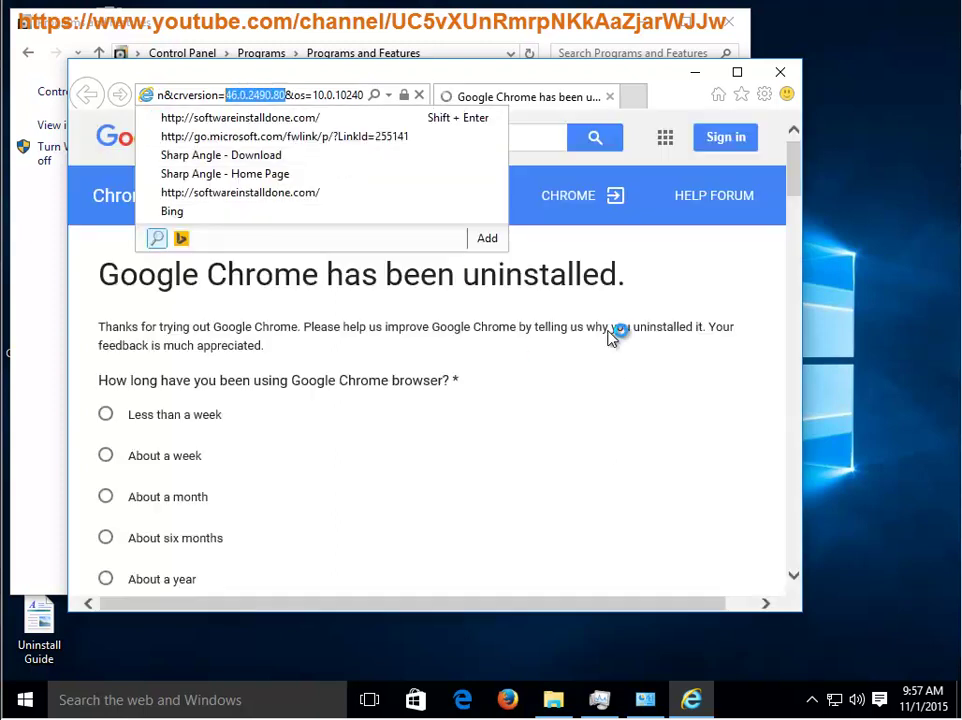
{"action": "left_click", "coordinate": [440, 373]}
{"action": "scroll", "coordinate": [429, 367], "scroll_direction": "down", "scroll_amount": 3}
{"action": "scroll", "coordinate": [376, 365], "scroll_direction": "up", "scroll_amount": 3}
{"action": "left_click_drag", "start_coordinate": [99, 276], "coordinate": [668, 279]}
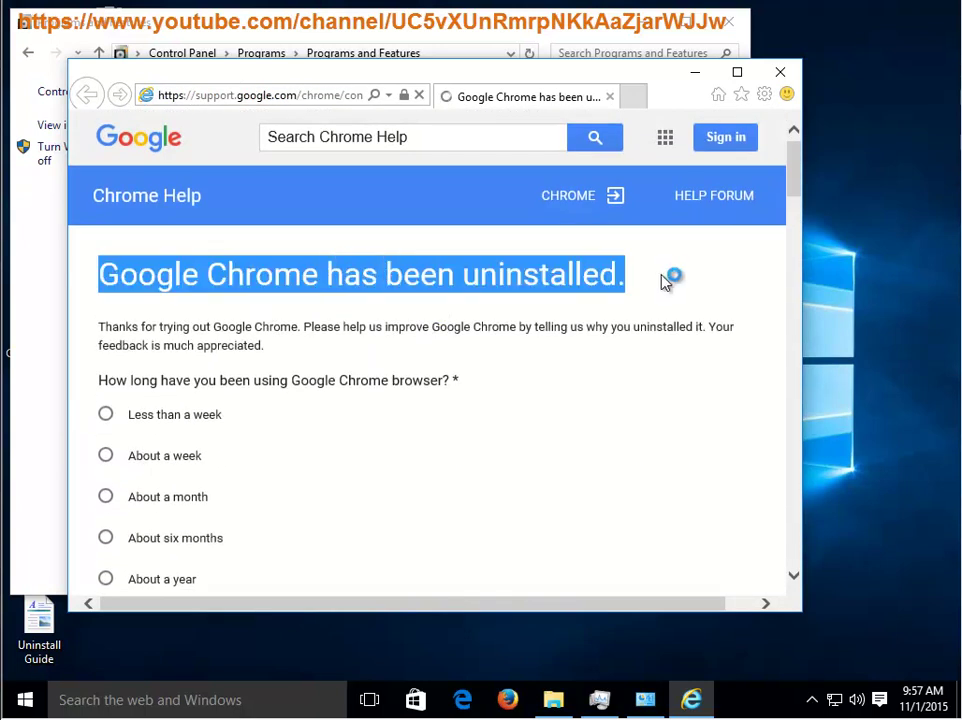
{"action": "scroll", "coordinate": [532, 348], "scroll_direction": "down", "scroll_amount": 6}
{"action": "scroll", "coordinate": [340, 520], "scroll_direction": "down", "scroll_amount": 20}
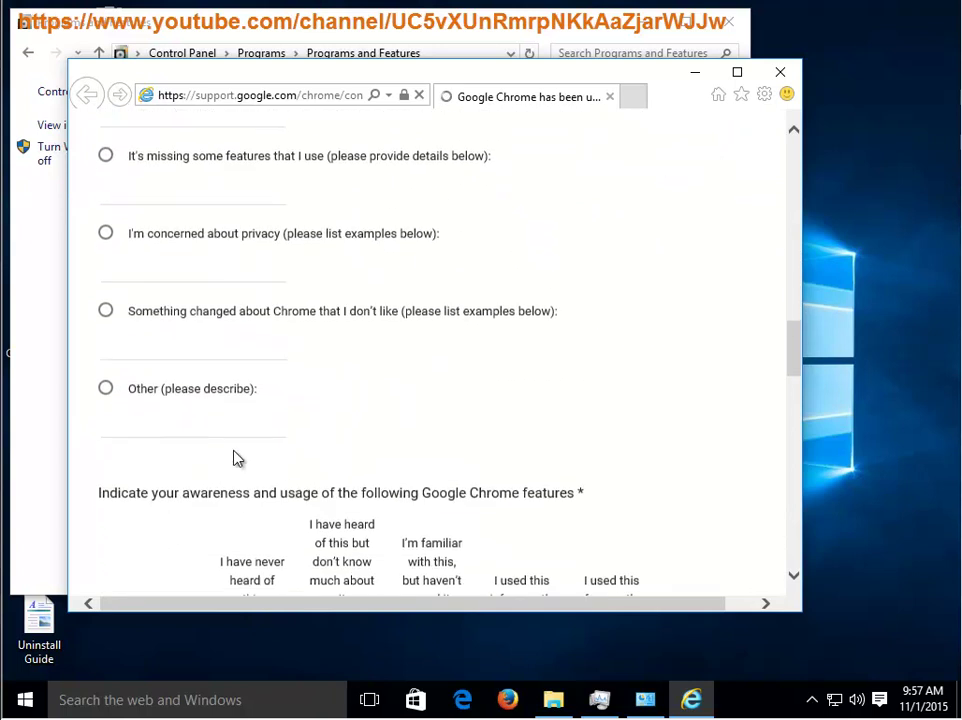
{"action": "scroll", "coordinate": [300, 480], "scroll_direction": "down", "scroll_amount": 3}
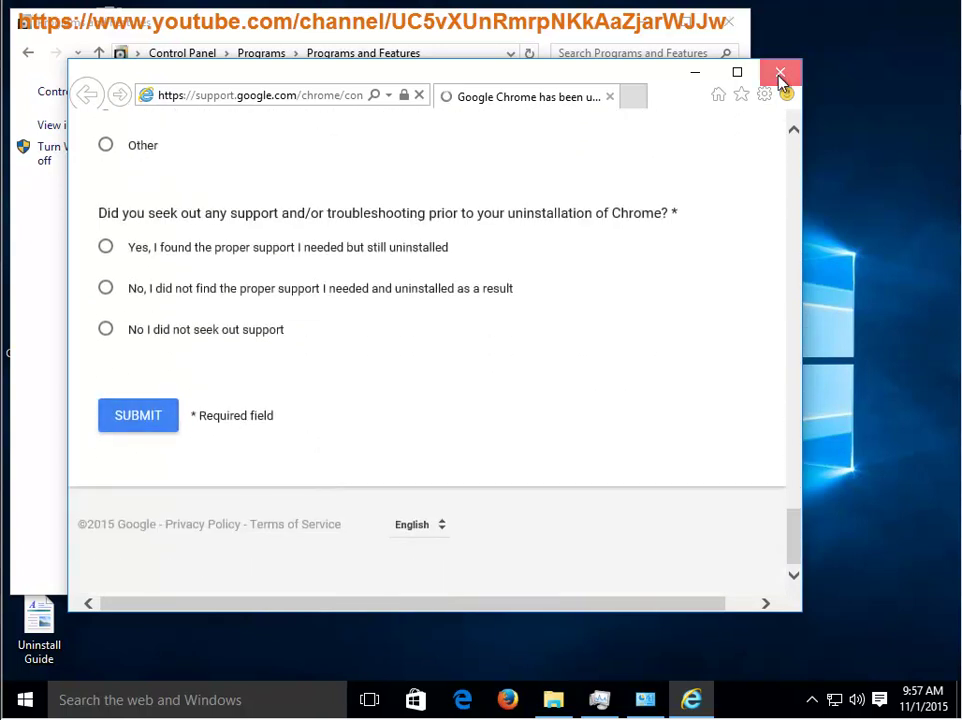
Close the uninstall survey page, refresh the installed programs list, and close Programs and Features.
{"action": "left_click", "coordinate": [780, 73]}
{"action": "right_click", "coordinate": [301, 461]}
{"action": "left_click", "coordinate": [358, 533]}
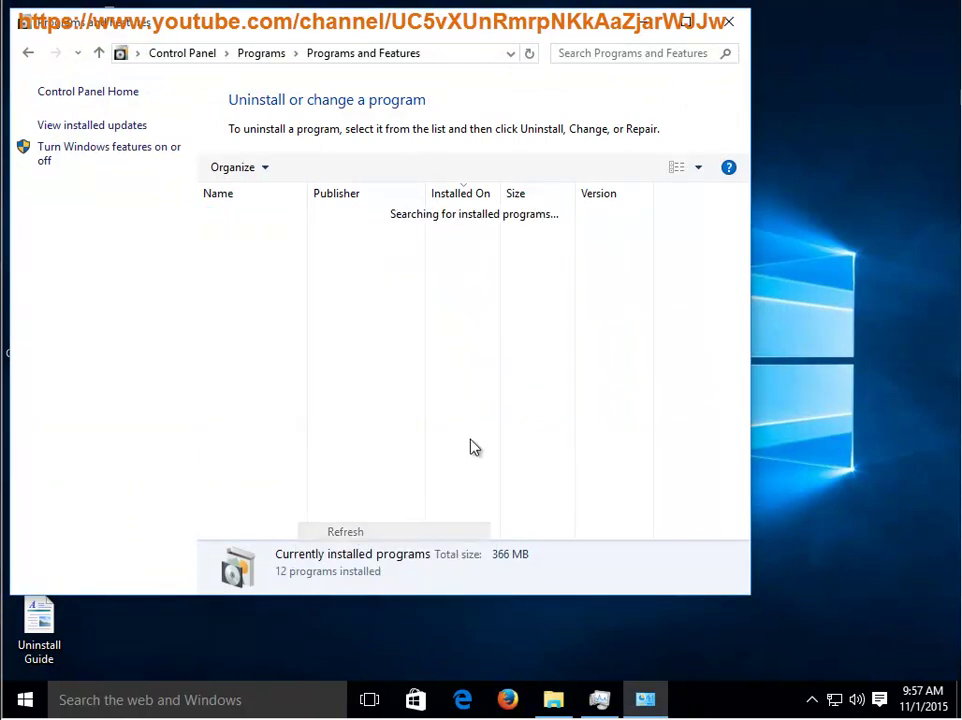
{"action": "left_click", "coordinate": [729, 22]}
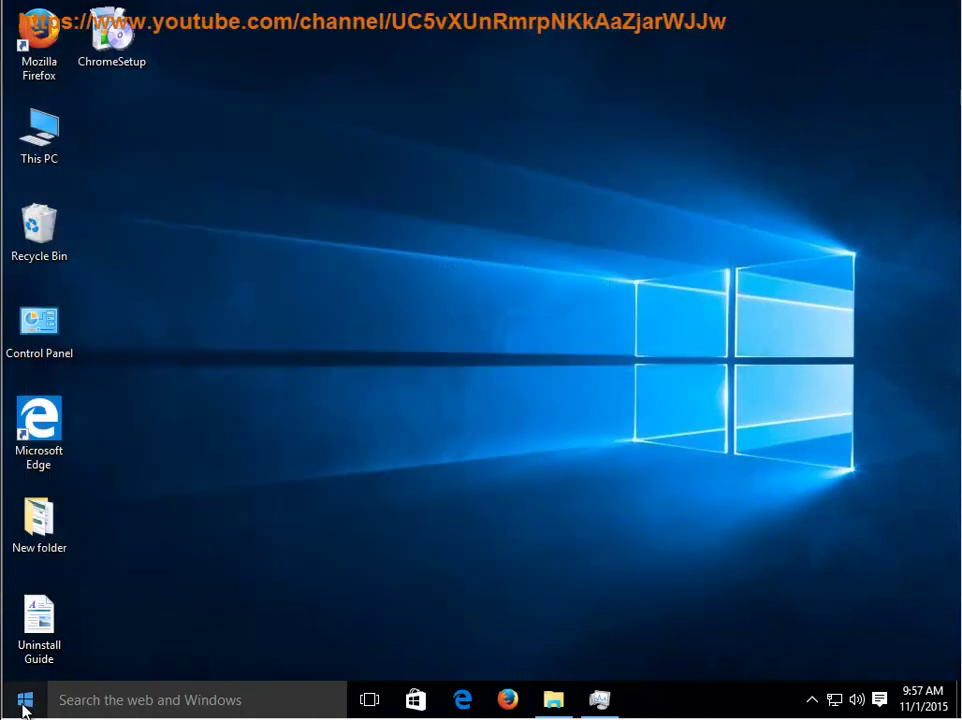
View the Restart option among the Start menu's power choices and close the menu without choosing it.
{"action": "left_click", "coordinate": [25, 700]}
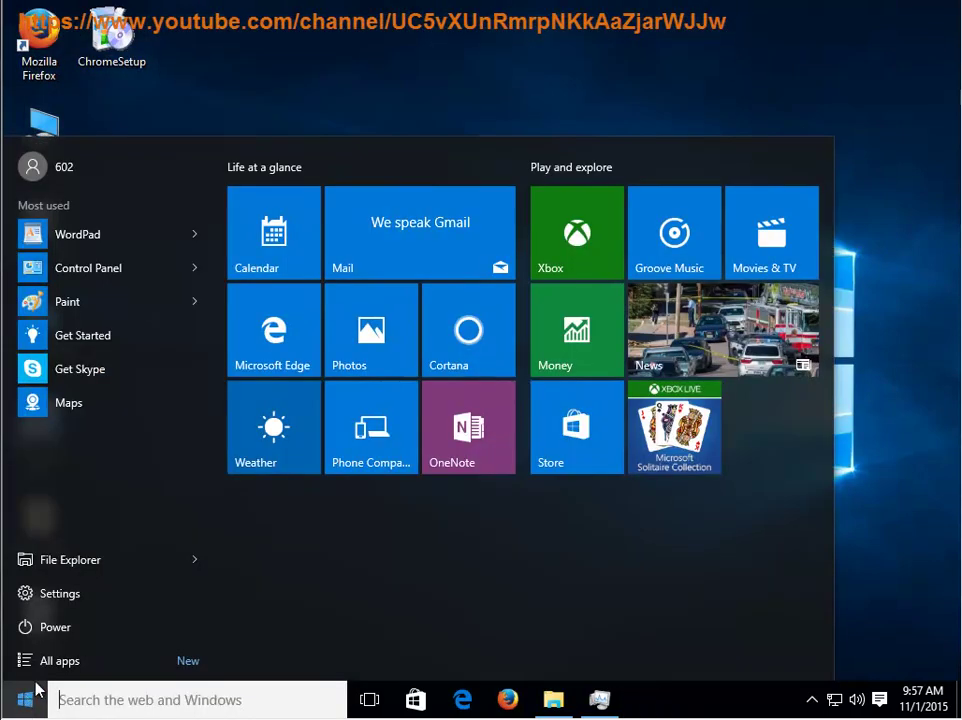
{"action": "left_click", "coordinate": [52, 626]}
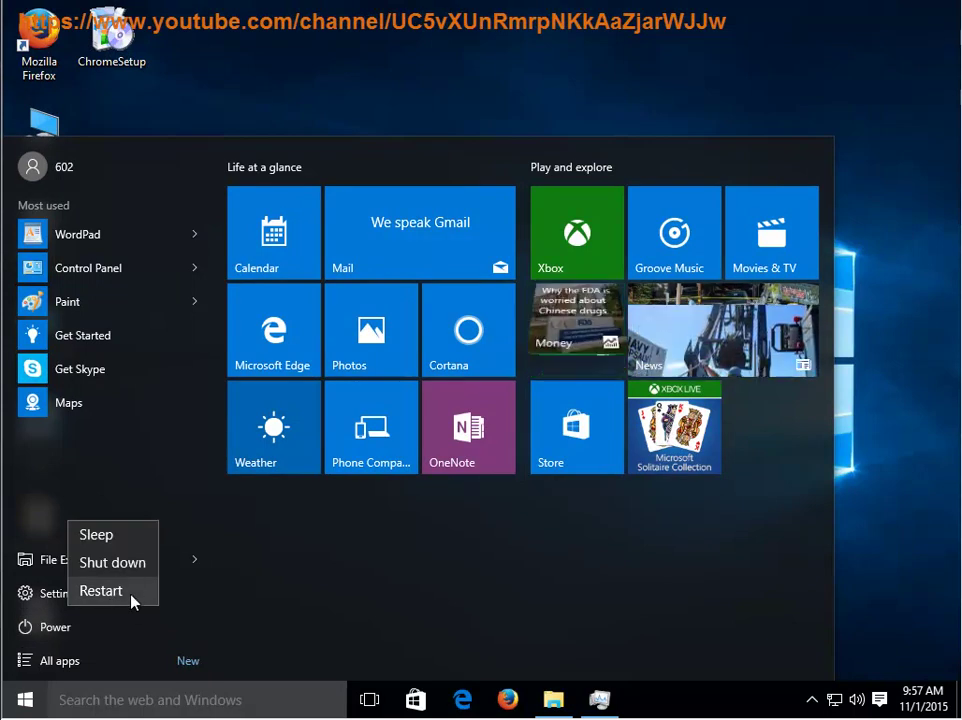
{"action": "left_click", "coordinate": [342, 552]}
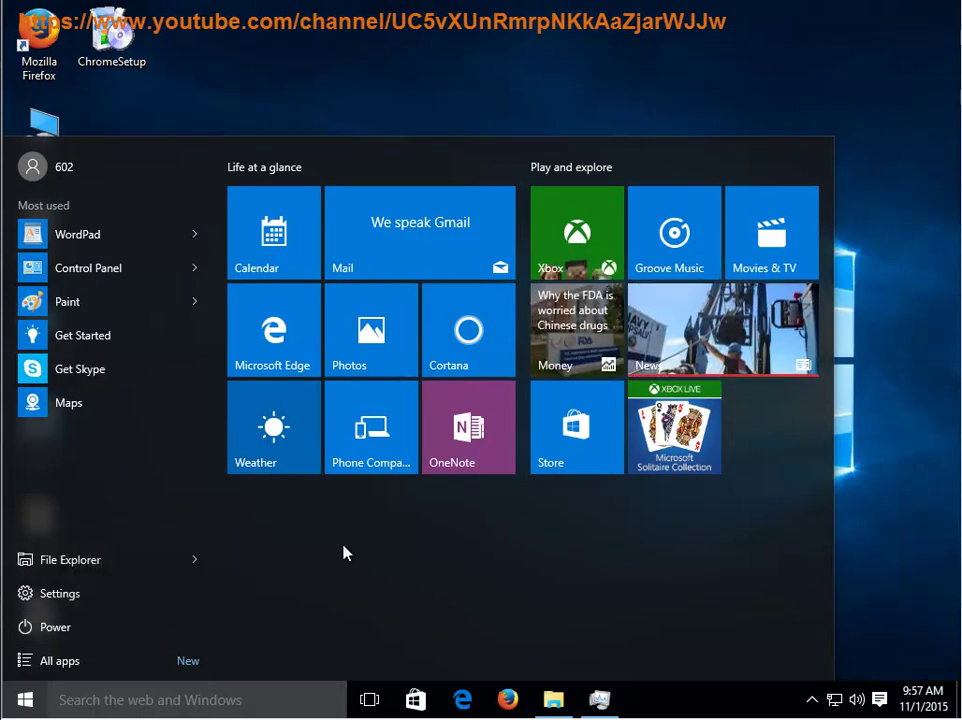
{"action": "key", "text": "Escape"}
Open This PC and set its folder options to show hidden files, folders, and drives.
{"action": "double_click", "coordinate": [56, 134]}
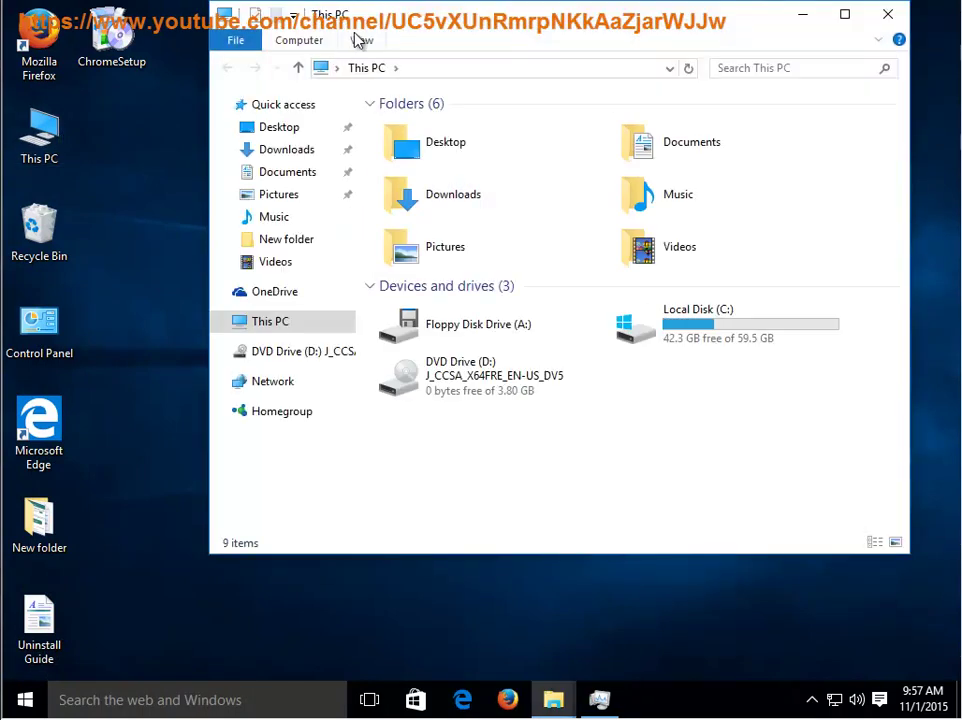
{"action": "left_click", "coordinate": [360, 40]}
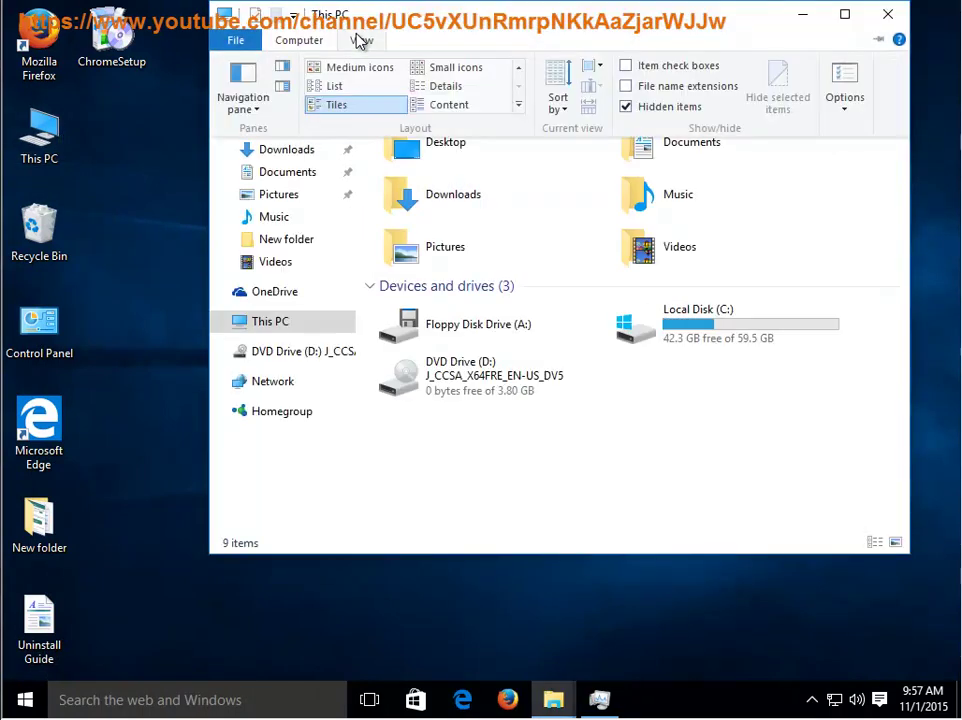
{"action": "left_click", "coordinate": [364, 42]}
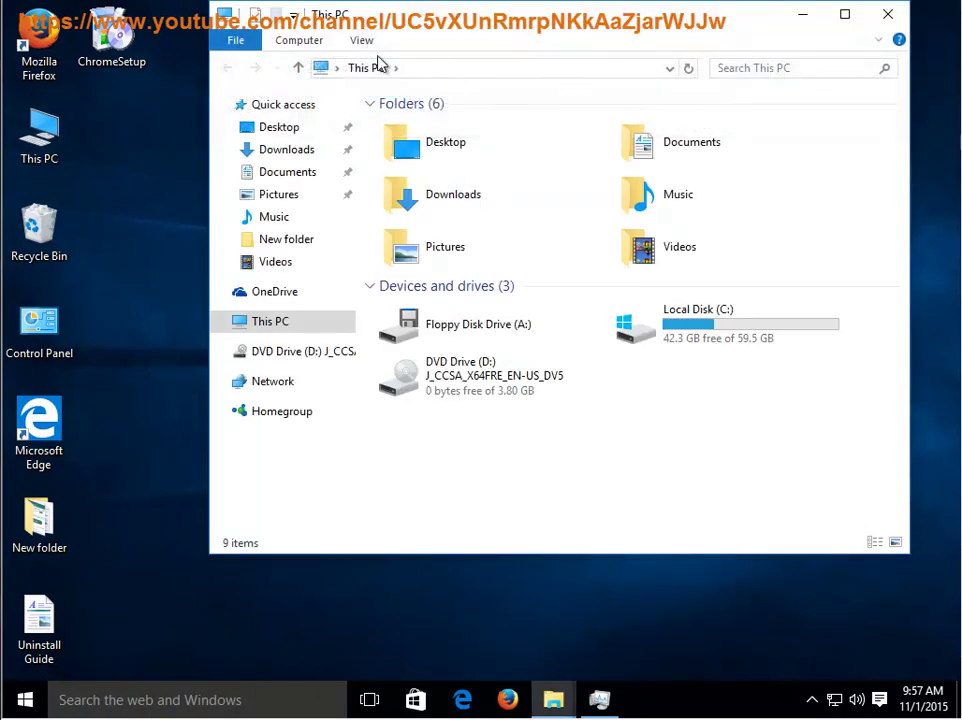
{"action": "left_click", "coordinate": [370, 44]}
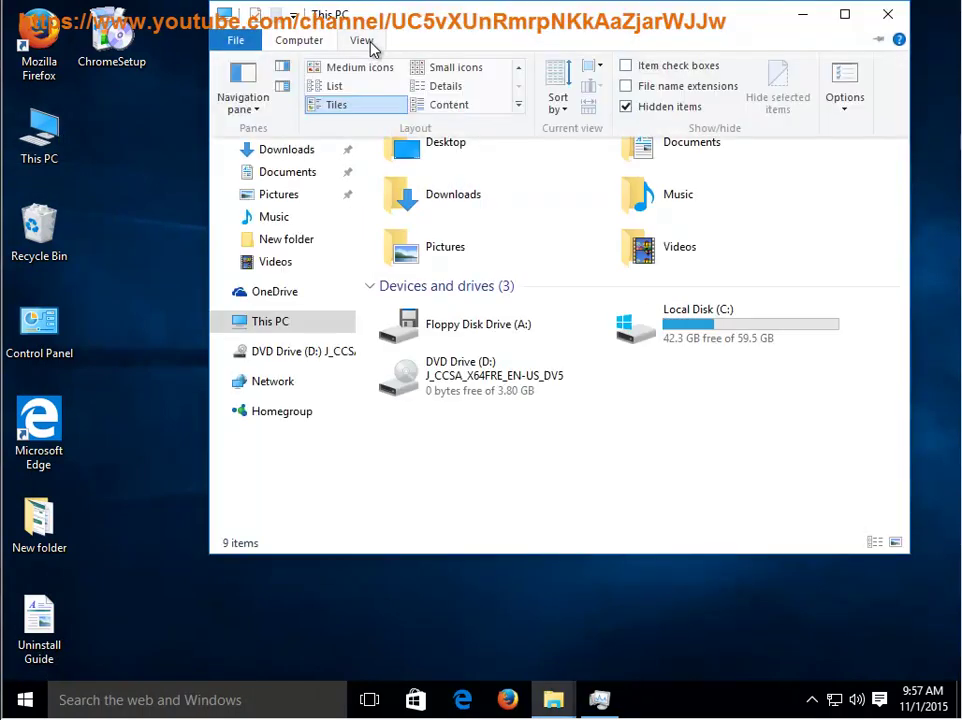
{"action": "left_click", "coordinate": [833, 135]}
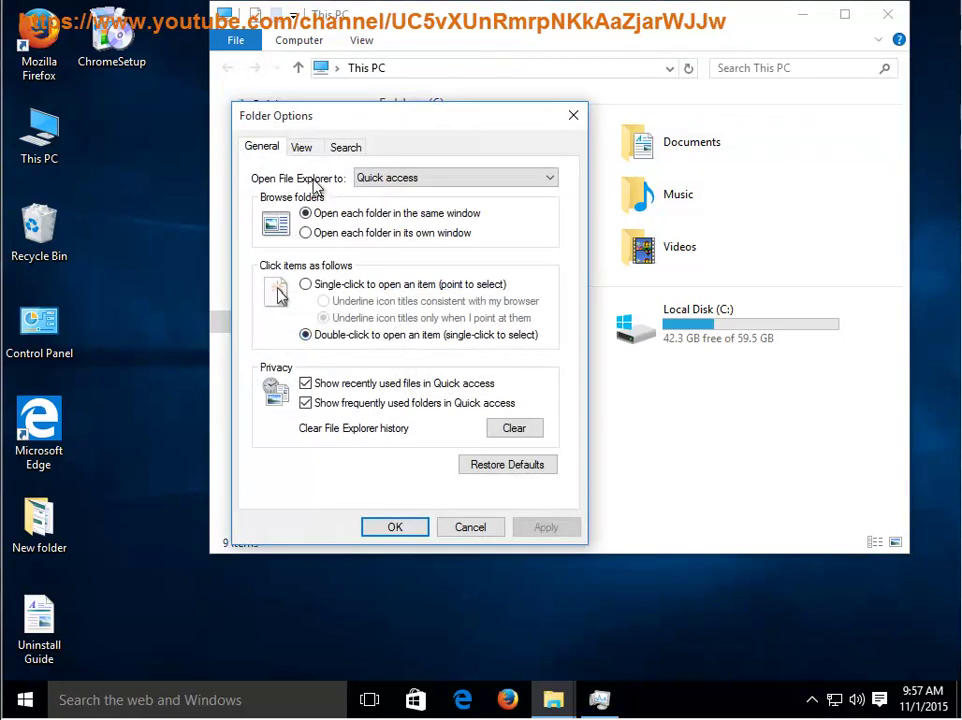
{"action": "left_click", "coordinate": [303, 148]}
{"action": "left_click", "coordinate": [311, 407]}
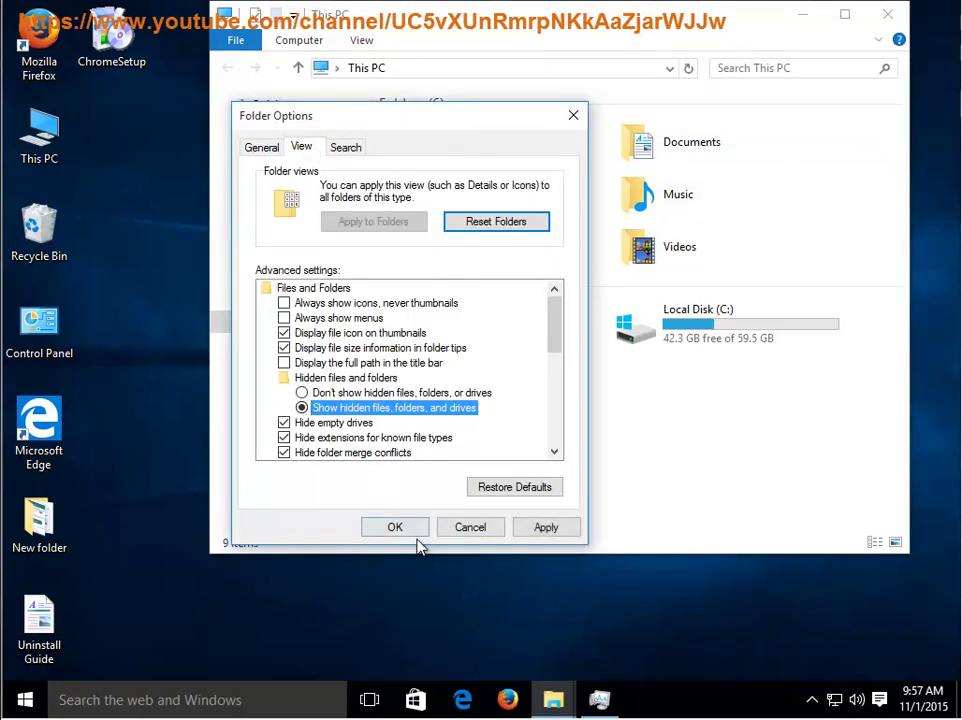
{"action": "left_click", "coordinate": [399, 529]}
Search This PC for Google and launch the Registry Editor with REGEDIT.
{"action": "right_click", "coordinate": [727, 71]}
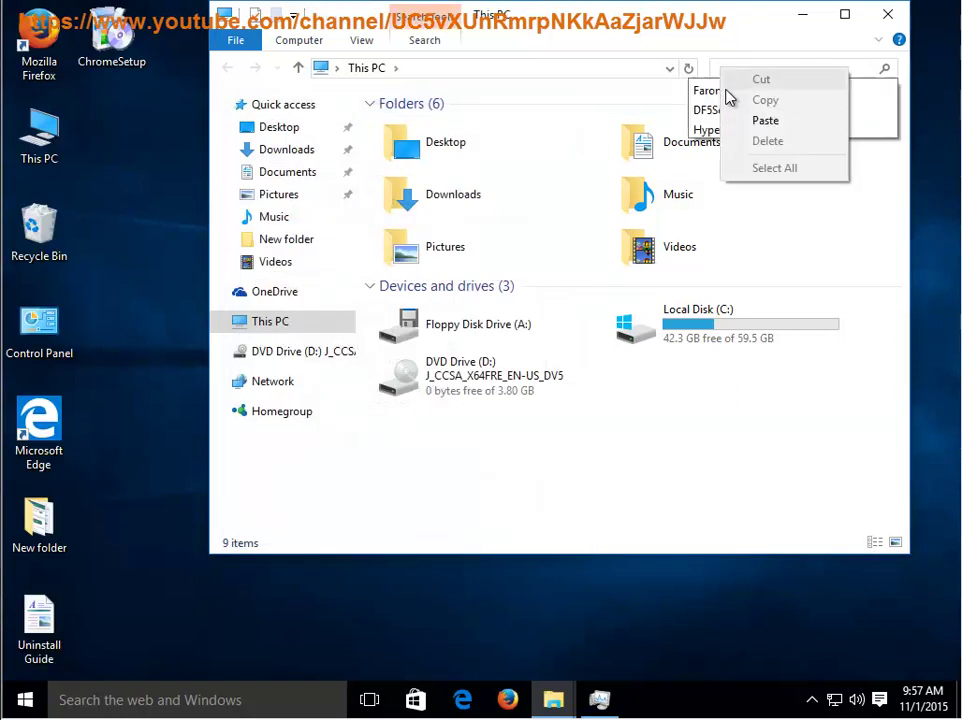
{"action": "left_click", "coordinate": [738, 122]}
{"action": "key", "text": "super+r"}
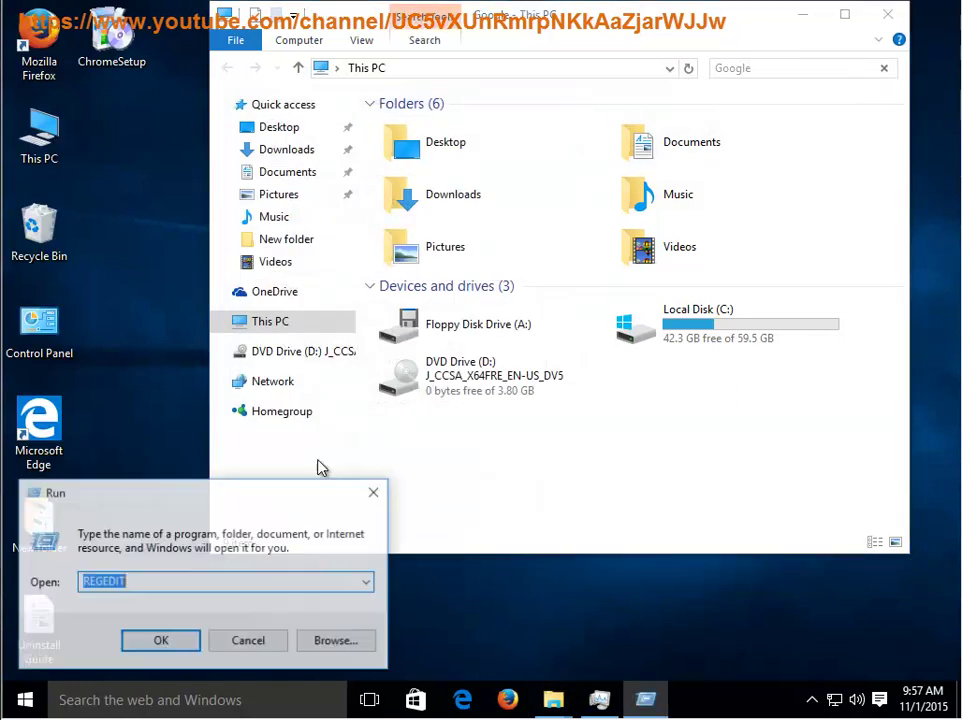
{"action": "left_click", "coordinate": [162, 642]}
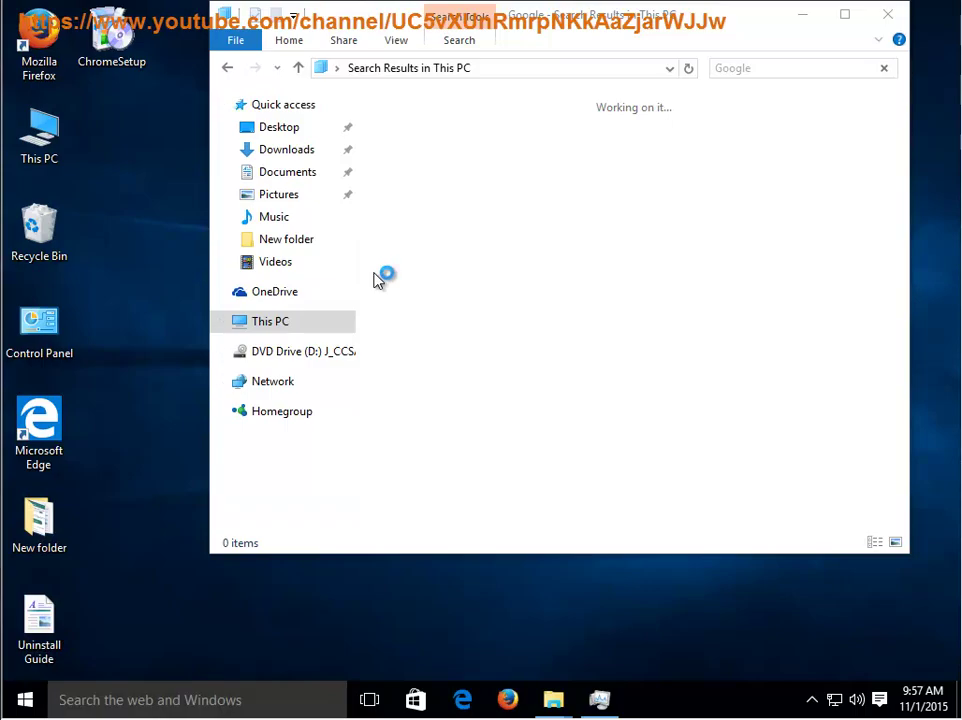
{"action": "left_click", "coordinate": [545, 385]}
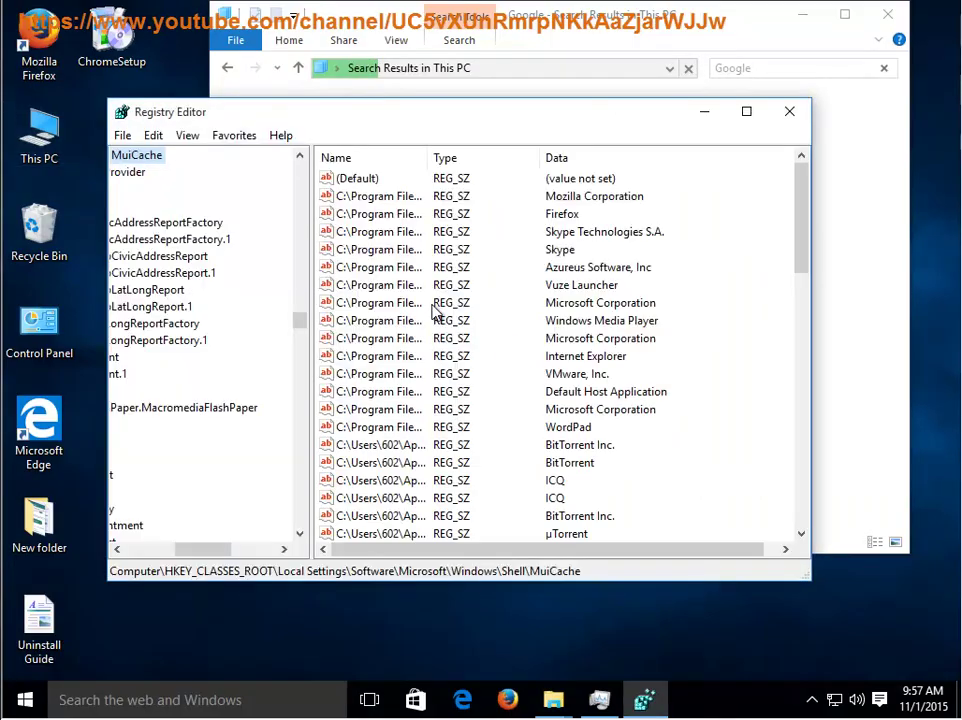
Search the whole registry for Google, starting from the Computer root.
{"action": "left_click_drag", "start_coordinate": [200, 549], "coordinate": [125, 553]}
{"action": "left_click_drag", "start_coordinate": [296, 330], "coordinate": [260, 163]}
{"action": "left_click", "coordinate": [175, 157]}
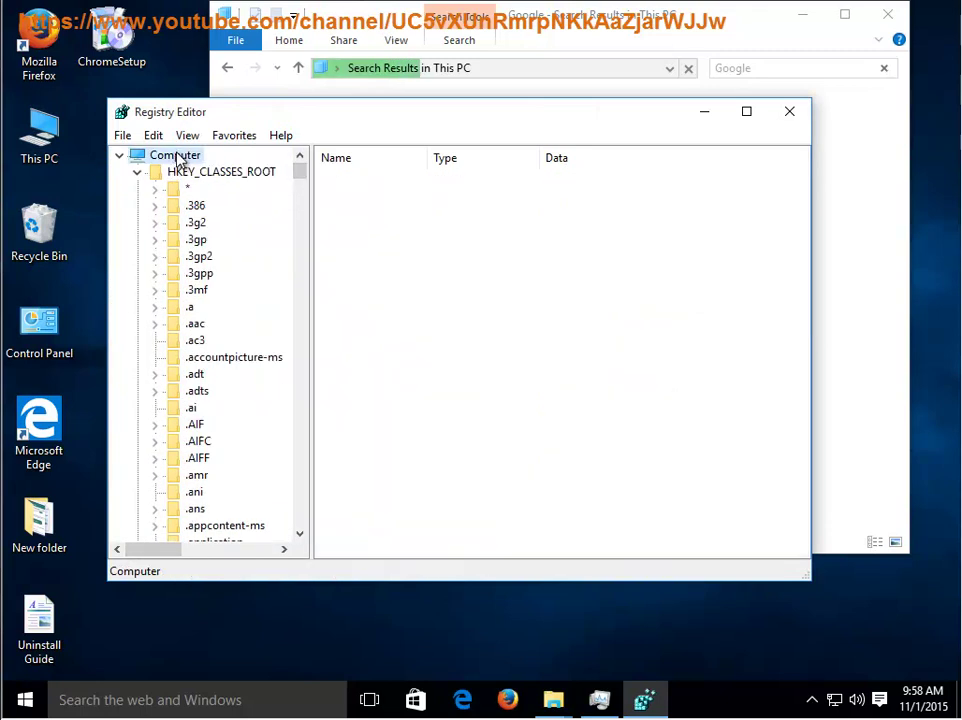
{"action": "key", "text": "ctrl+f"}
{"action": "type", "text": "Google"}
{"action": "key", "text": "Return"}
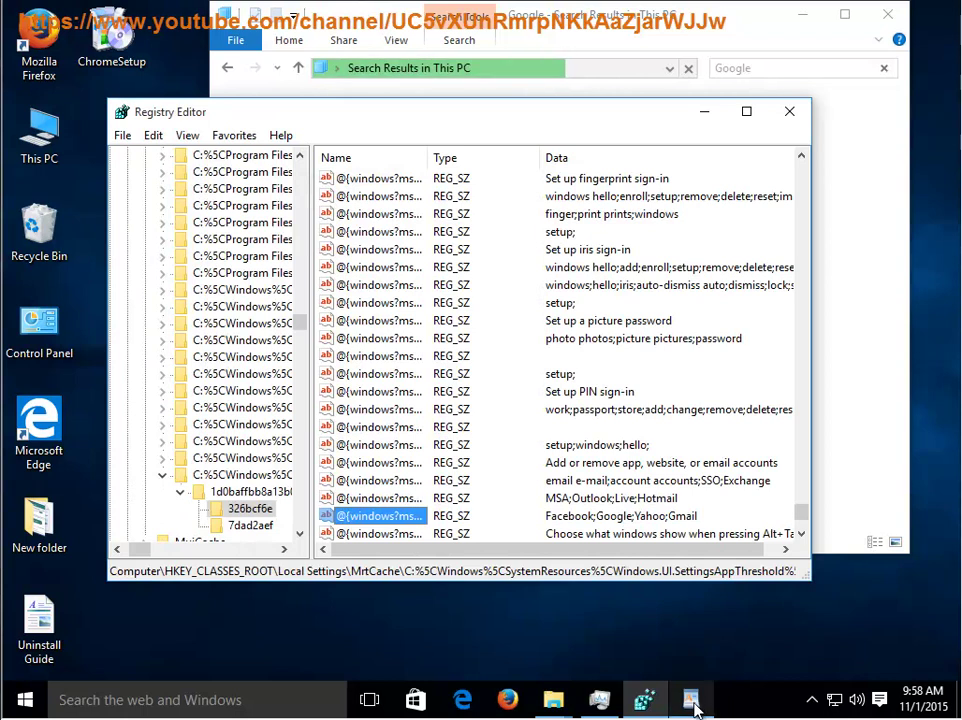
Look at the Uninstall Guide's heading and the running This PC search, and return to the Registry Editor.
{"action": "left_click", "coordinate": [690, 699]}
{"action": "left_click_drag", "start_coordinate": [505, 203], "coordinate": [273, 199]}
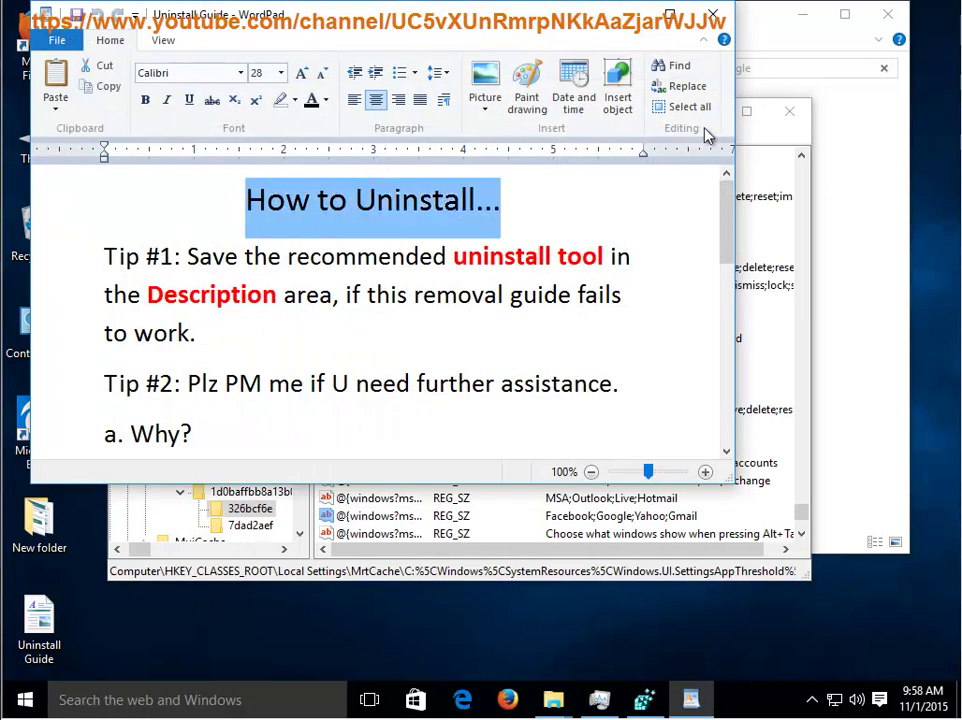
{"action": "left_click", "coordinate": [790, 48]}
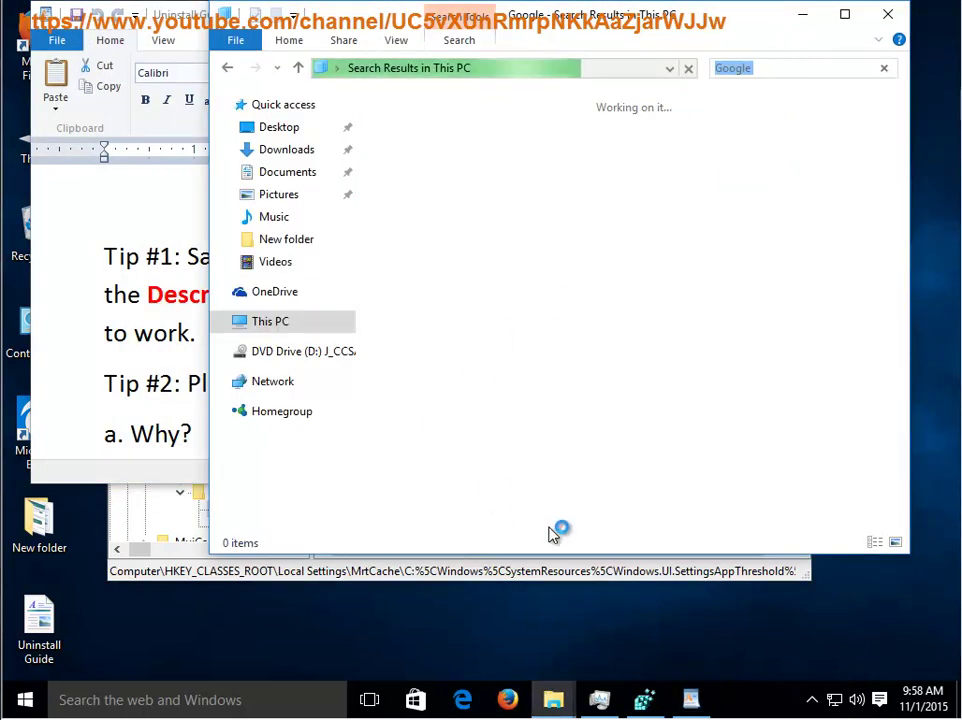
{"action": "left_click", "coordinate": [470, 571]}
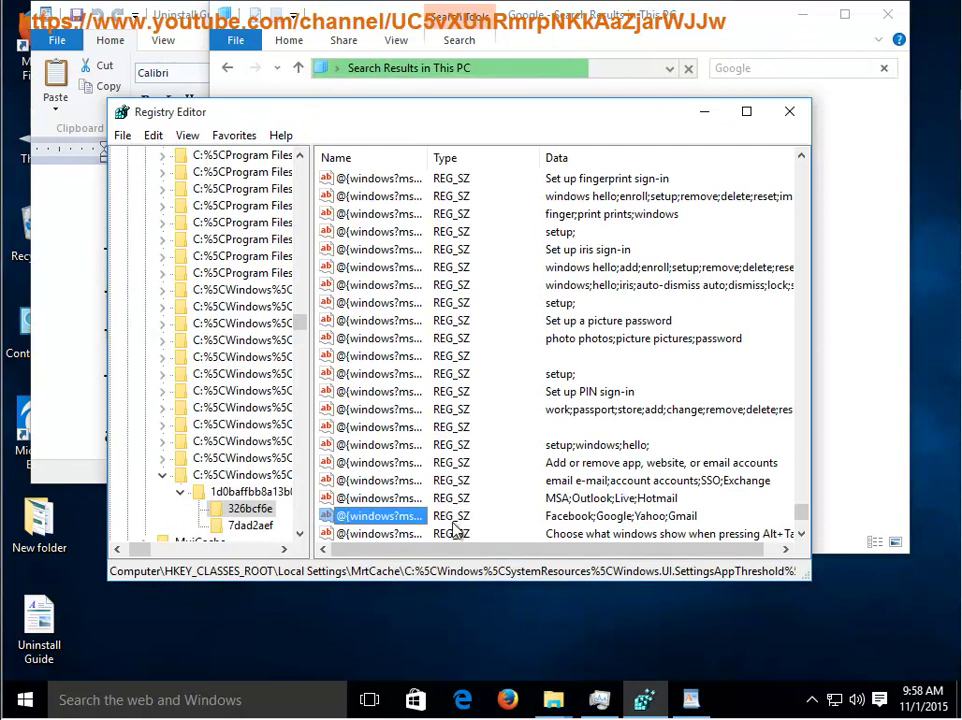
Inspect the matching registry value's name and data without editing it, and find the next Google match.
{"action": "double_click", "coordinate": [452, 516]}
{"action": "left_click", "coordinate": [320, 245]}
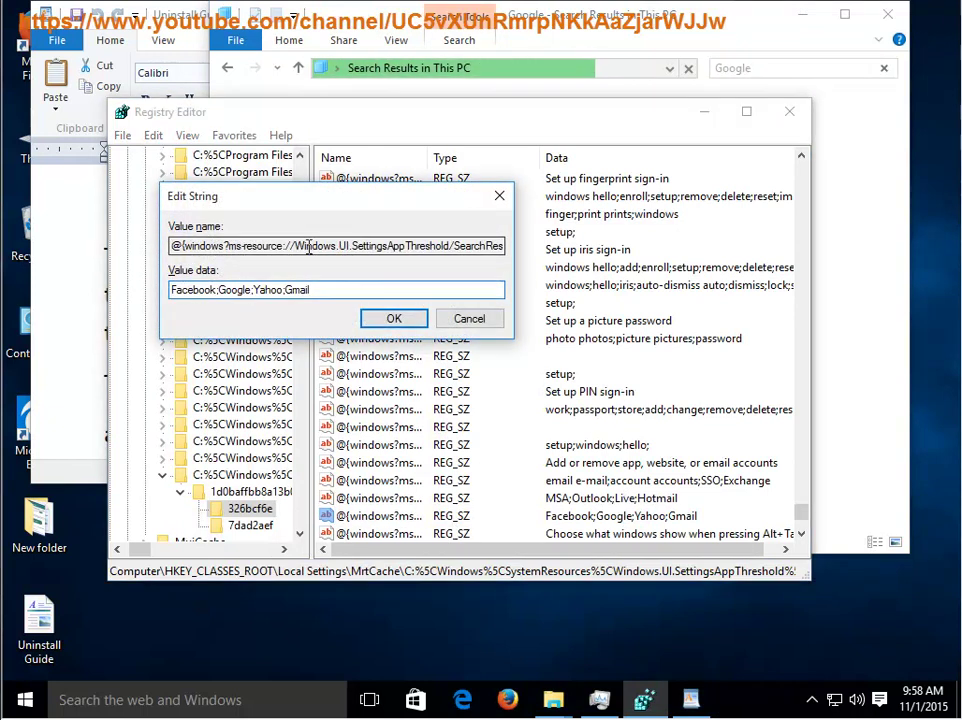
{"action": "left_click_drag", "start_coordinate": [320, 245], "coordinate": [597, 248]}
{"action": "left_click", "coordinate": [469, 319]}
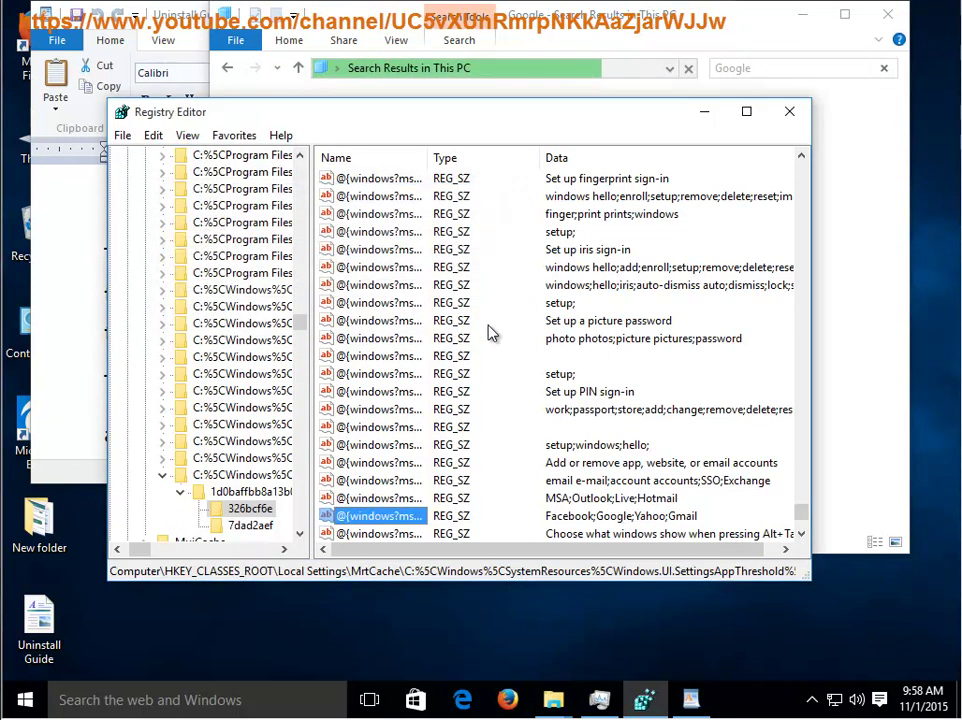
{"action": "key", "text": "F3"}
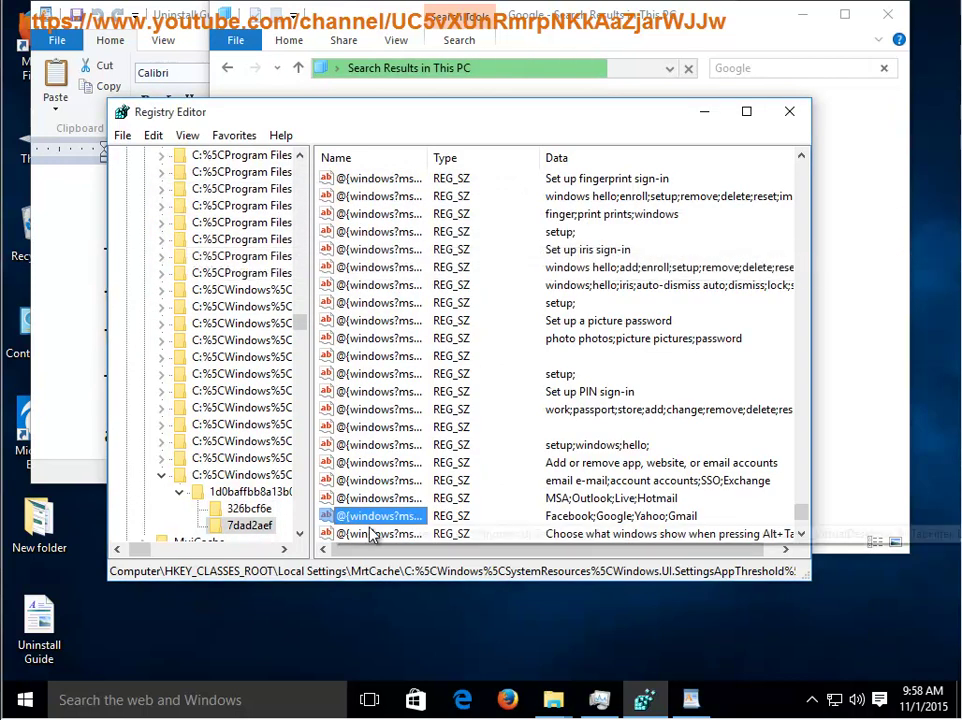
{"action": "left_click", "coordinate": [628, 527]}
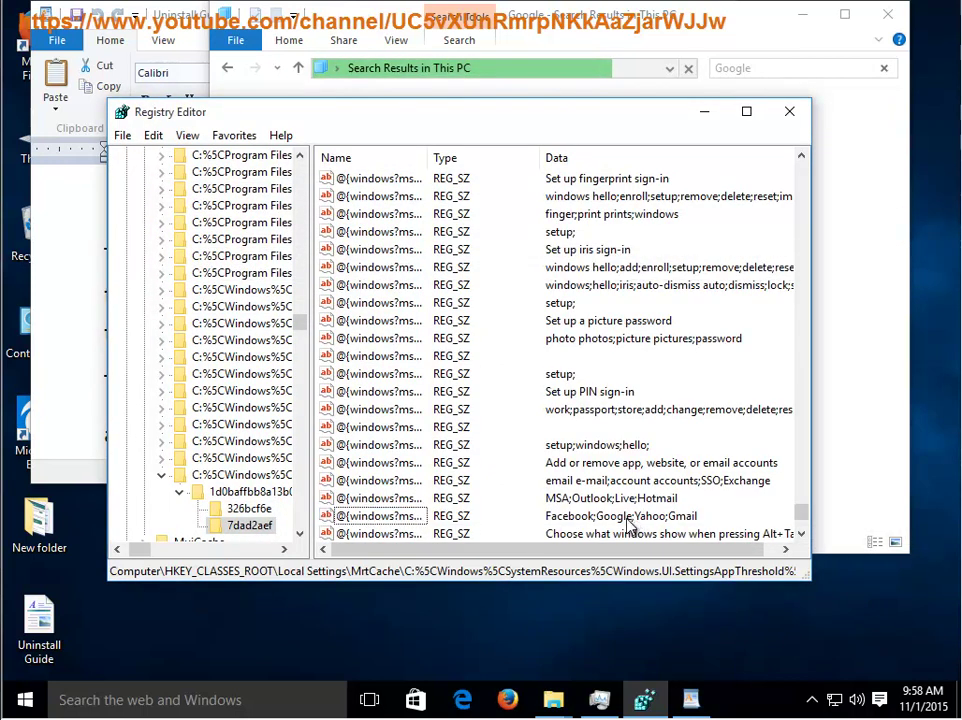
Read Tip #1 in the Uninstall Guide about saving the recommended uninstall tool, highlighting its text.
{"action": "left_click", "coordinate": [658, 53]}
{"action": "left_click", "coordinate": [52, 197]}
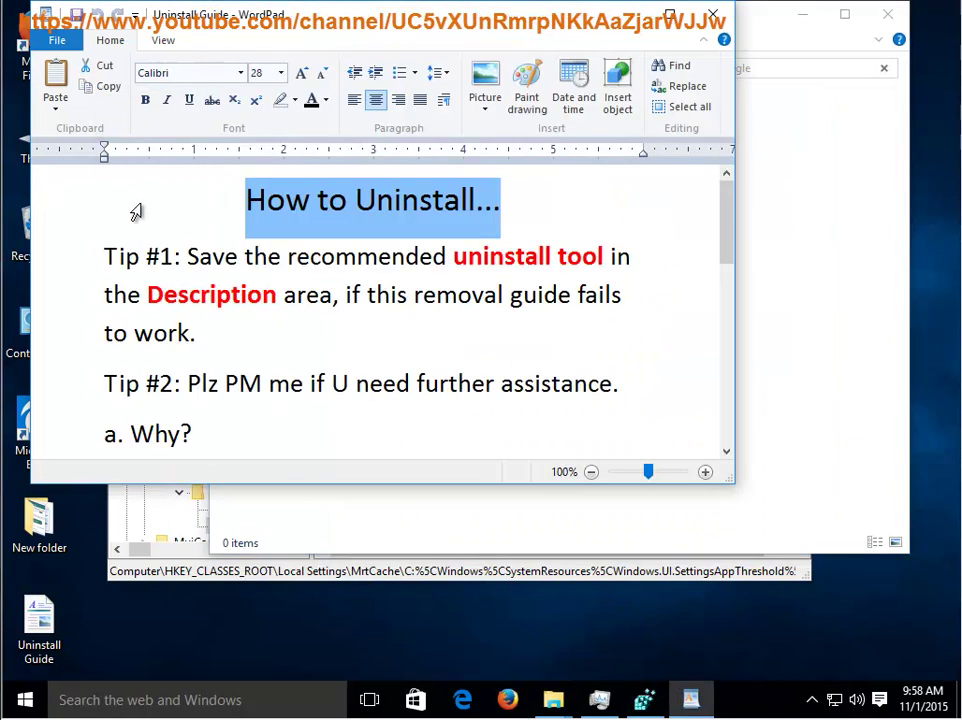
{"action": "left_click_drag", "start_coordinate": [190, 257], "coordinate": [351, 330]}
{"action": "left_click", "coordinate": [349, 296]}
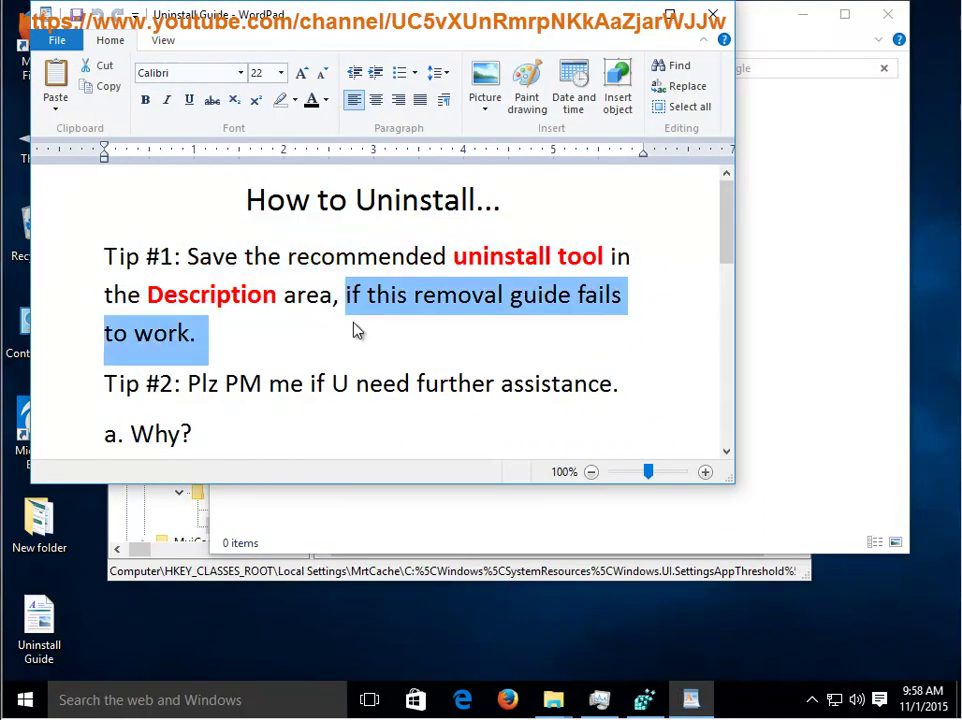